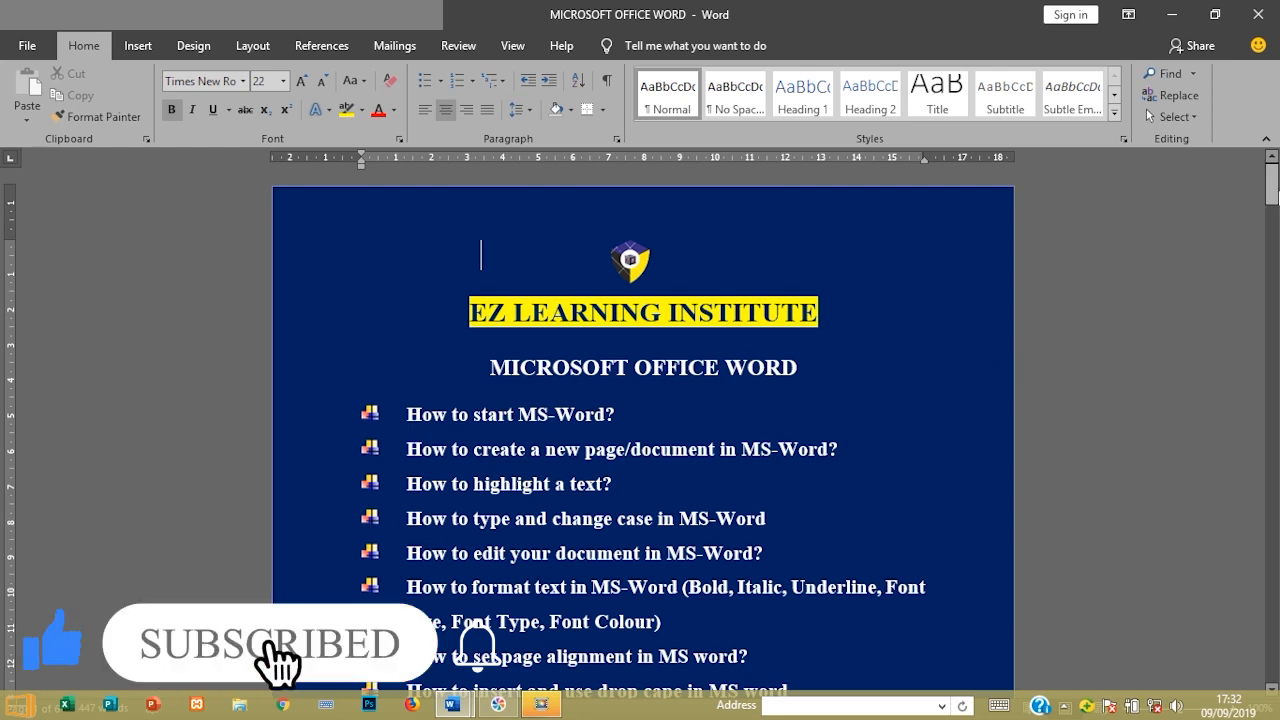
Switch to the 'practice' document window and scroll through its page
{"action": "left_click_drag", "start_coordinate": [1273, 190], "coordinate": [1270, 208]}
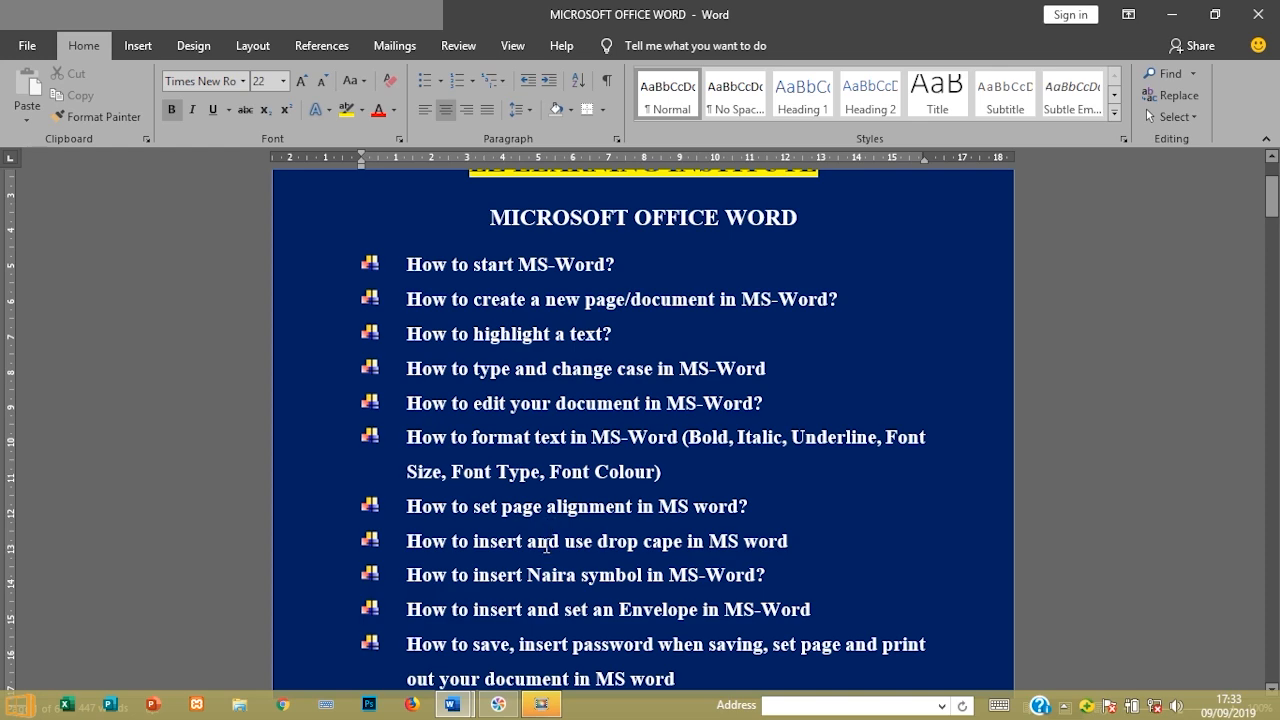
{"action": "mouse_move", "coordinate": [460, 710]}
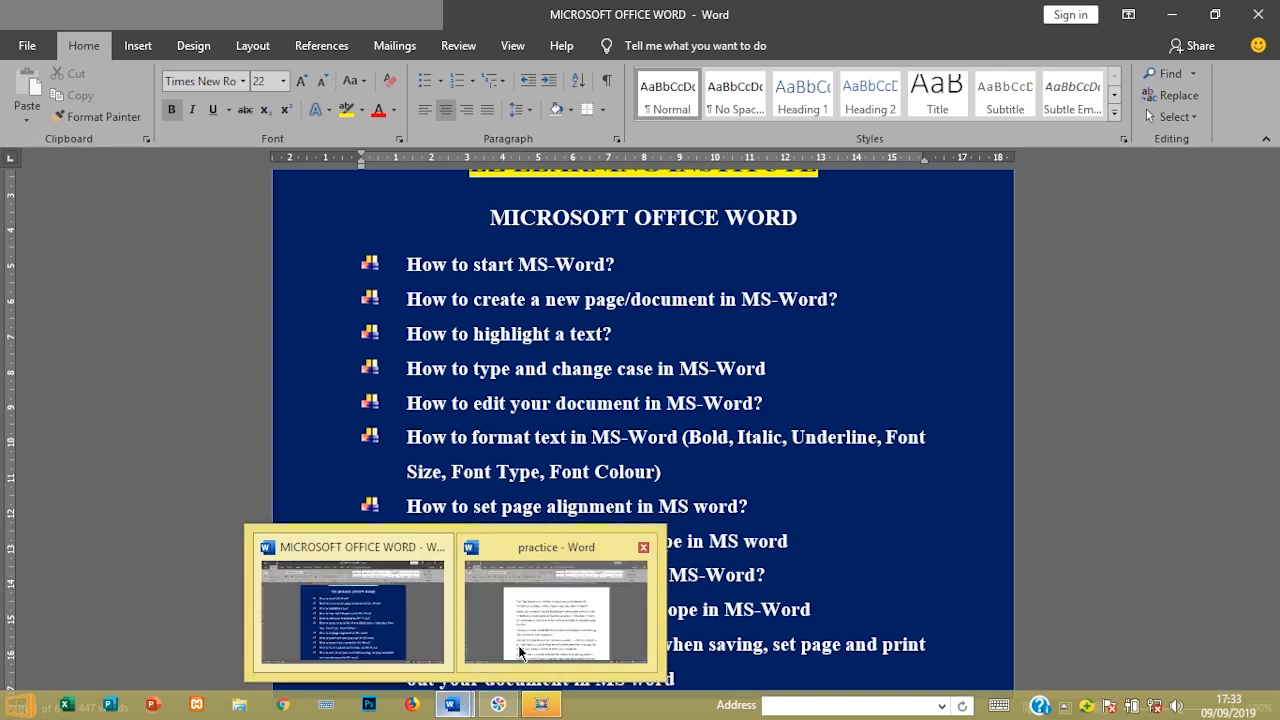
{"action": "left_click", "coordinate": [531, 632]}
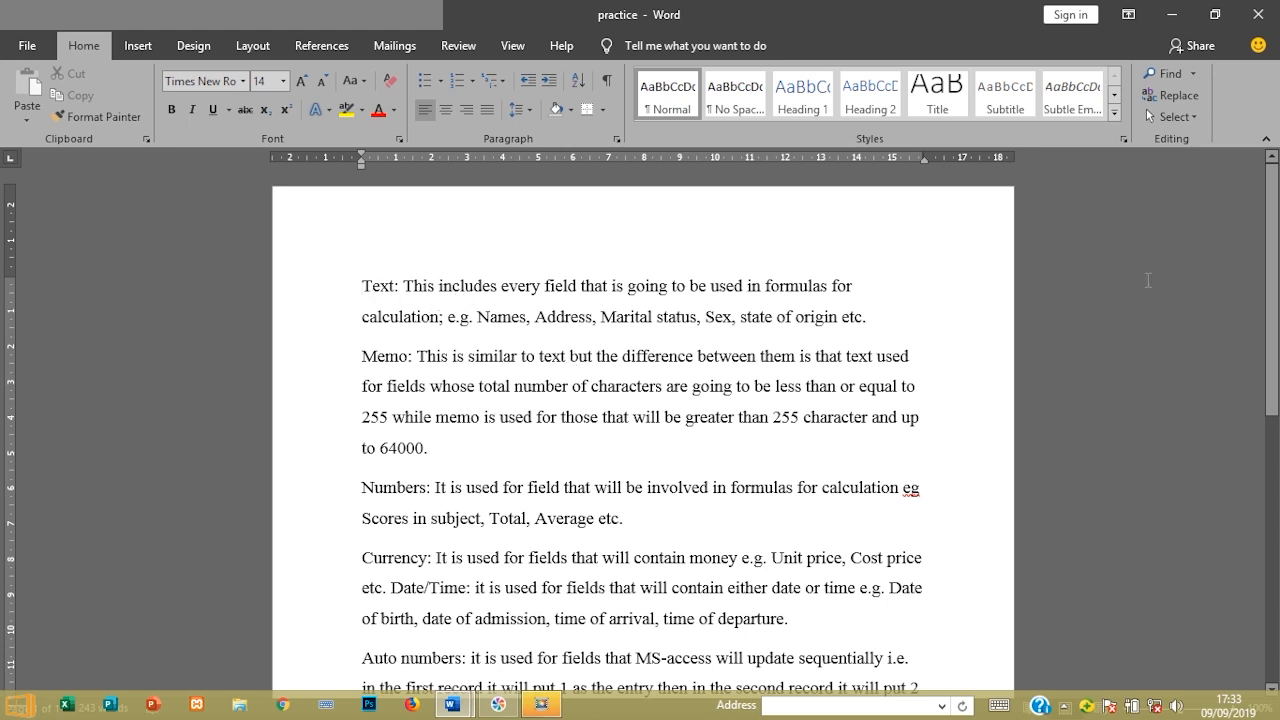
{"action": "mouse_move", "coordinate": [1270, 258]}
{"action": "left_mouse_down"}
{"action": "mouse_move", "coordinate": [1269, 390]}
{"action": "mouse_move", "coordinate": [1266, 234]}
{"action": "left_mouse_up"}
Insert a new first line with the centred title 'LIST OF ITEMS TO BUY'
{"action": "key", "text": "Return"}
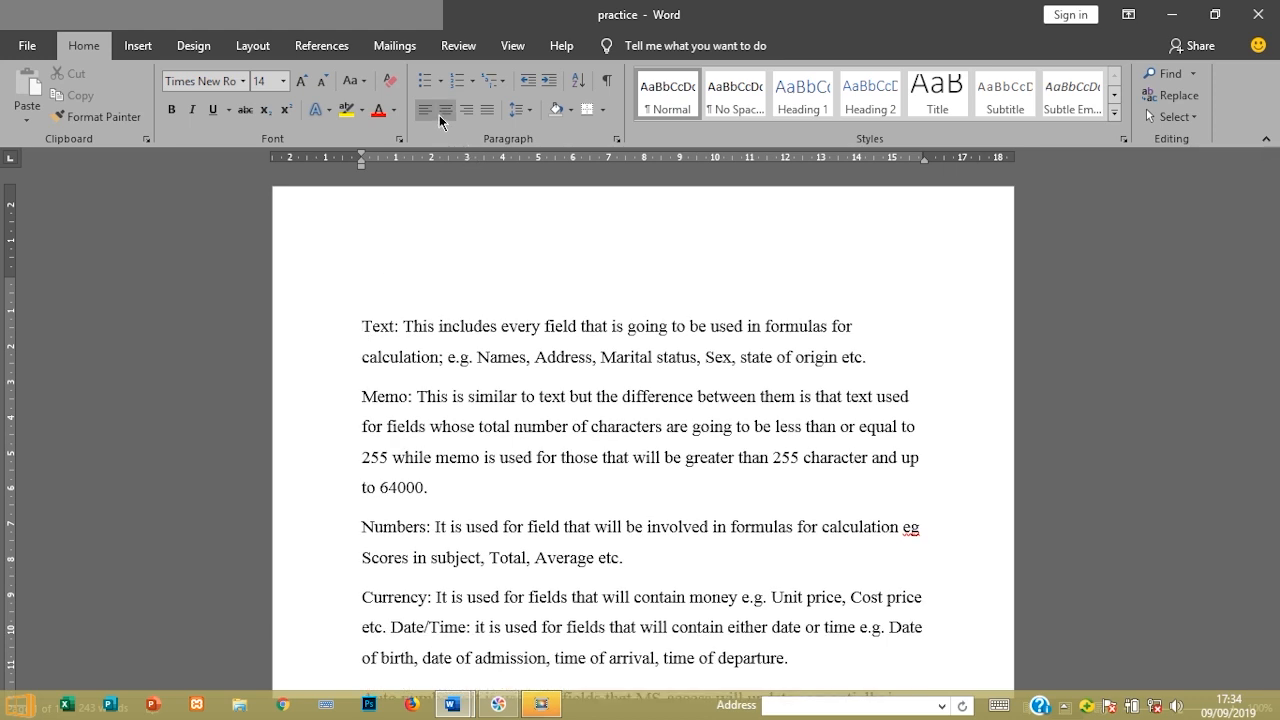
{"action": "left_click", "coordinate": [447, 283]}
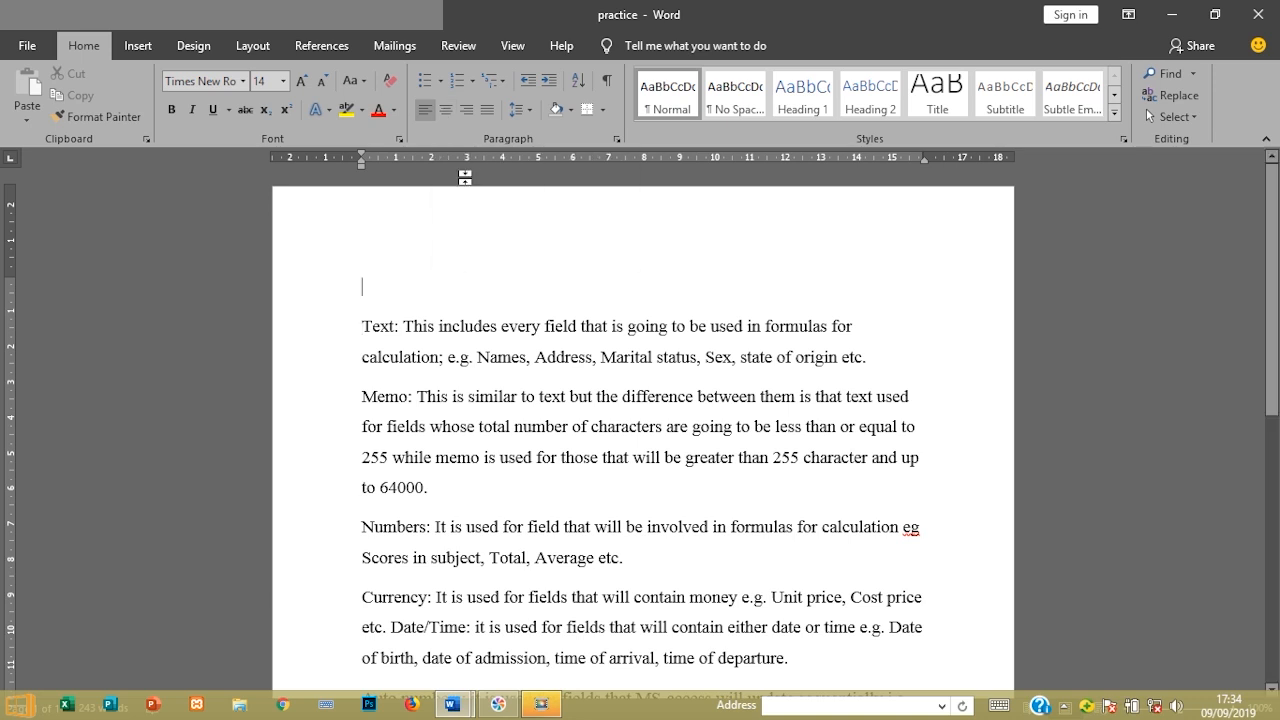
{"action": "left_click", "coordinate": [449, 114]}
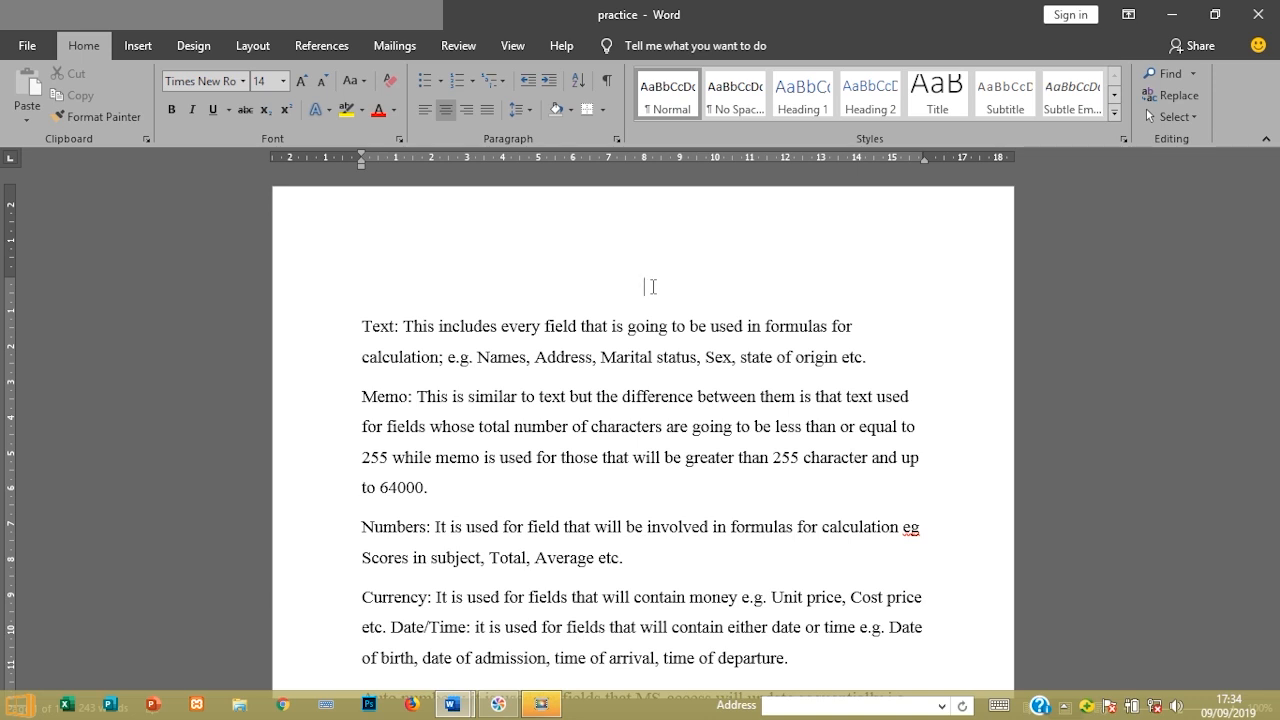
{"action": "type", "text": "LIST OF ITEMS TO BUY"}
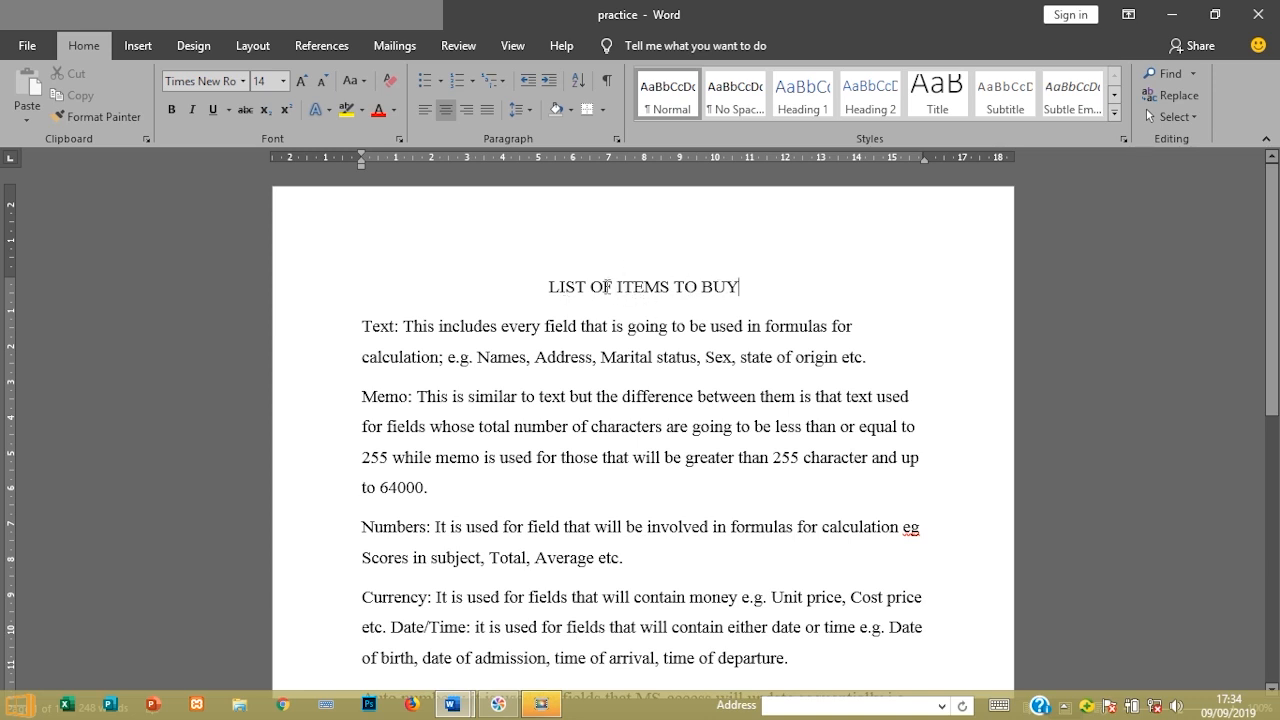
{"action": "left_click", "coordinate": [444, 114]}
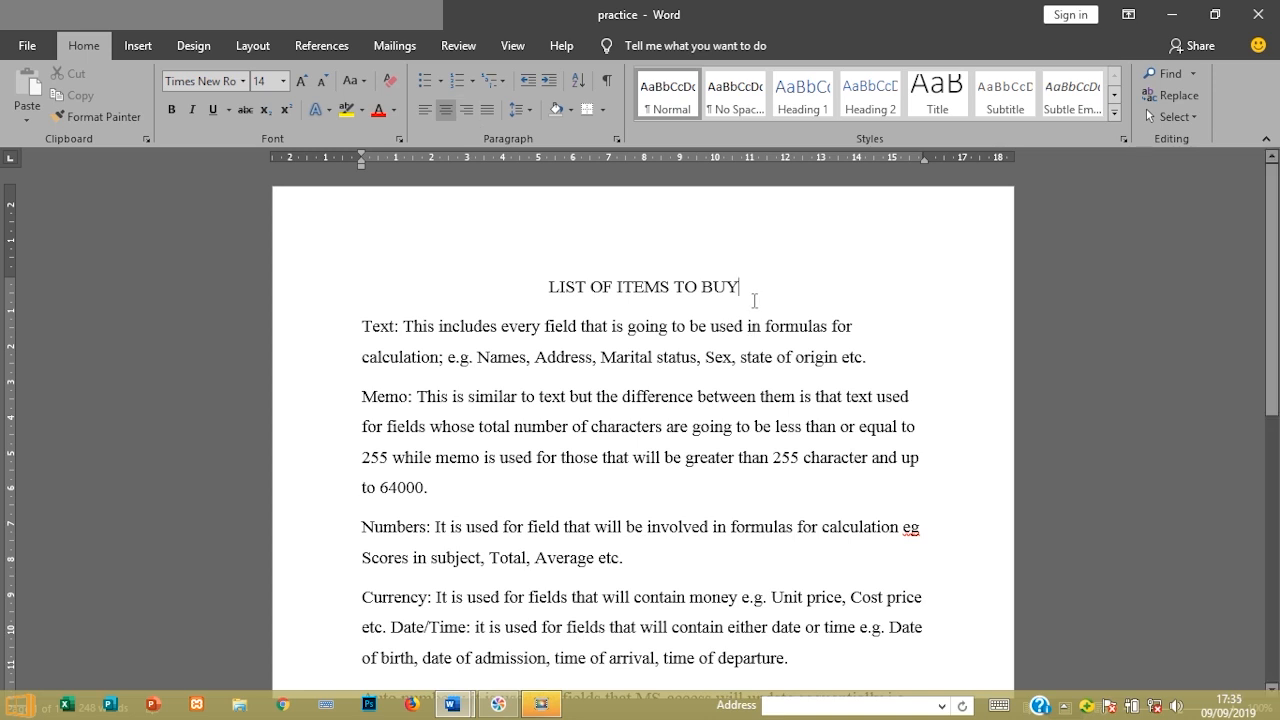
Add a right-aligned street address line under the title, fixing typos, then start a new line
{"action": "key", "text": "Return"}
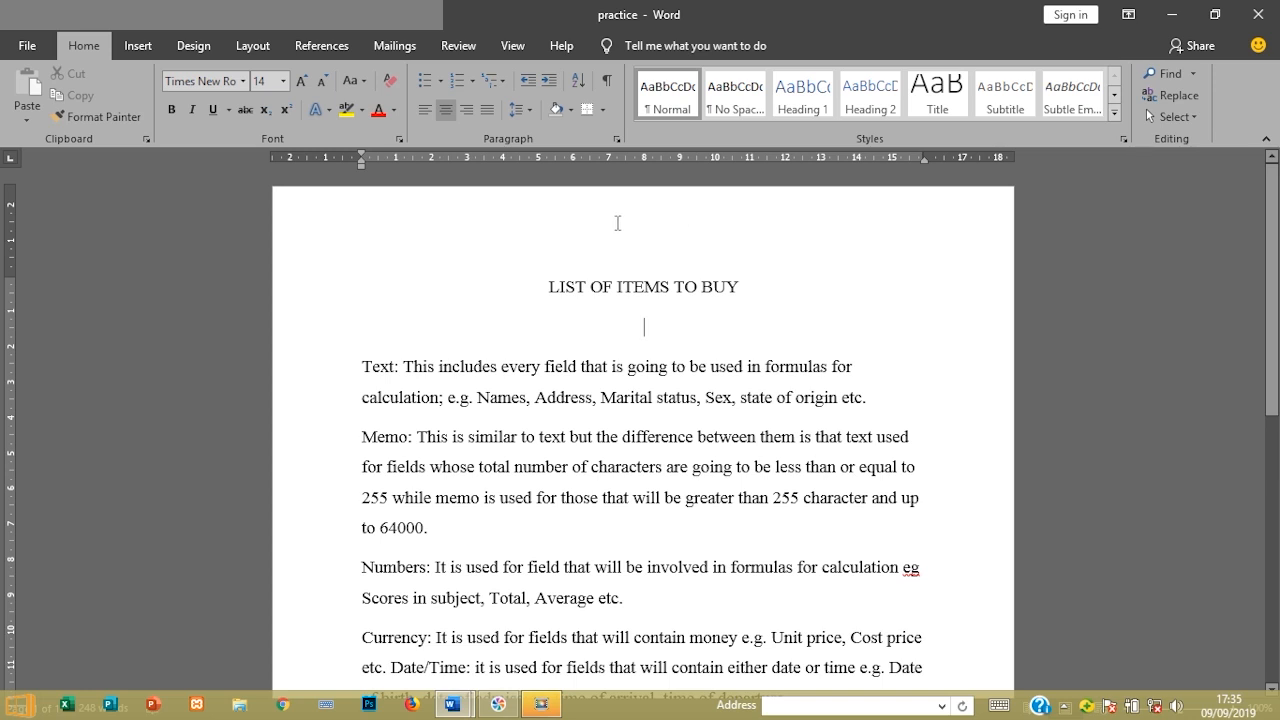
{"action": "left_click", "coordinate": [466, 110]}
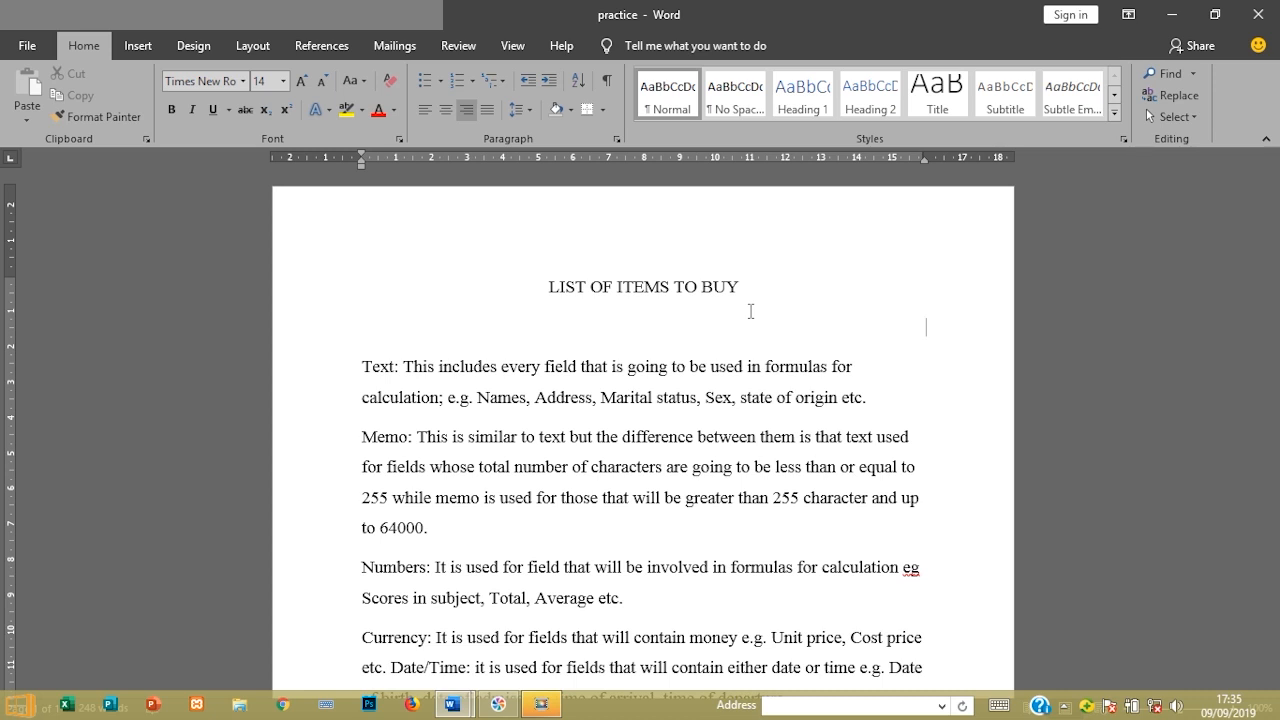
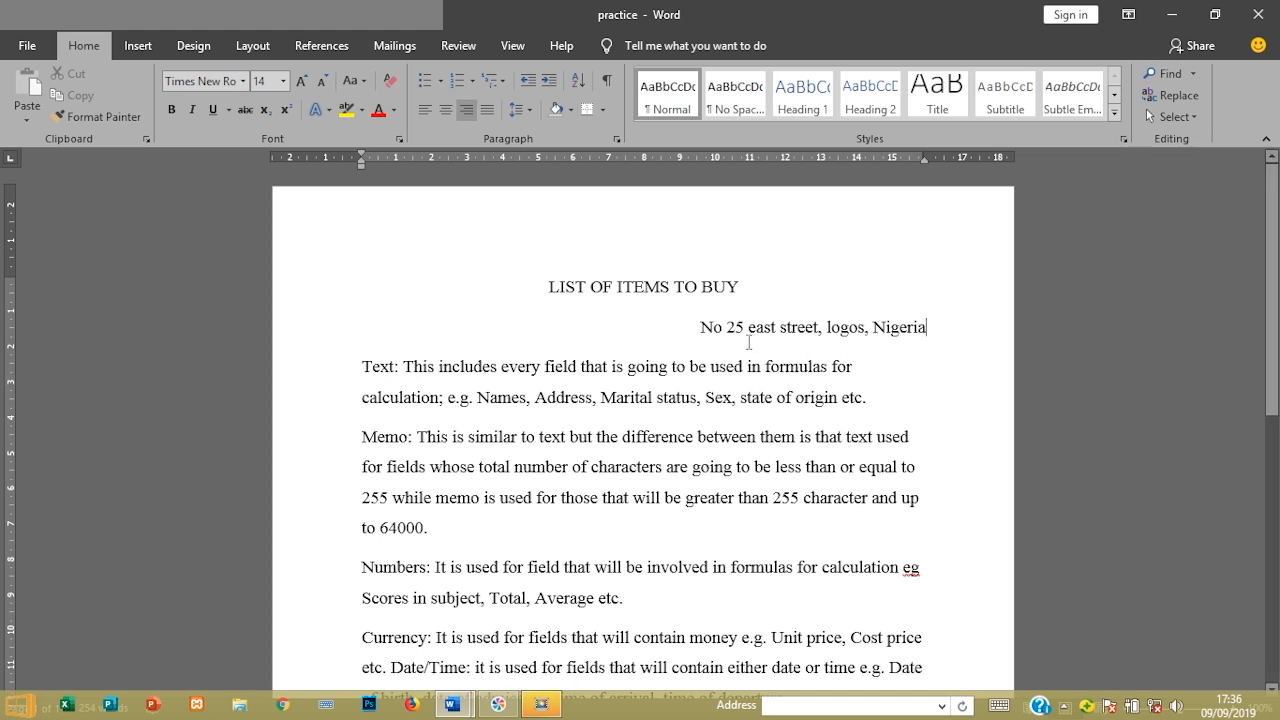
{"action": "double_click", "coordinate": [714, 330]}
{"action": "key", "text": "Return"}
Left-align the blank line and select the body paragraphs from Text: to Ole-Objective
{"action": "left_click", "coordinate": [424, 110]}
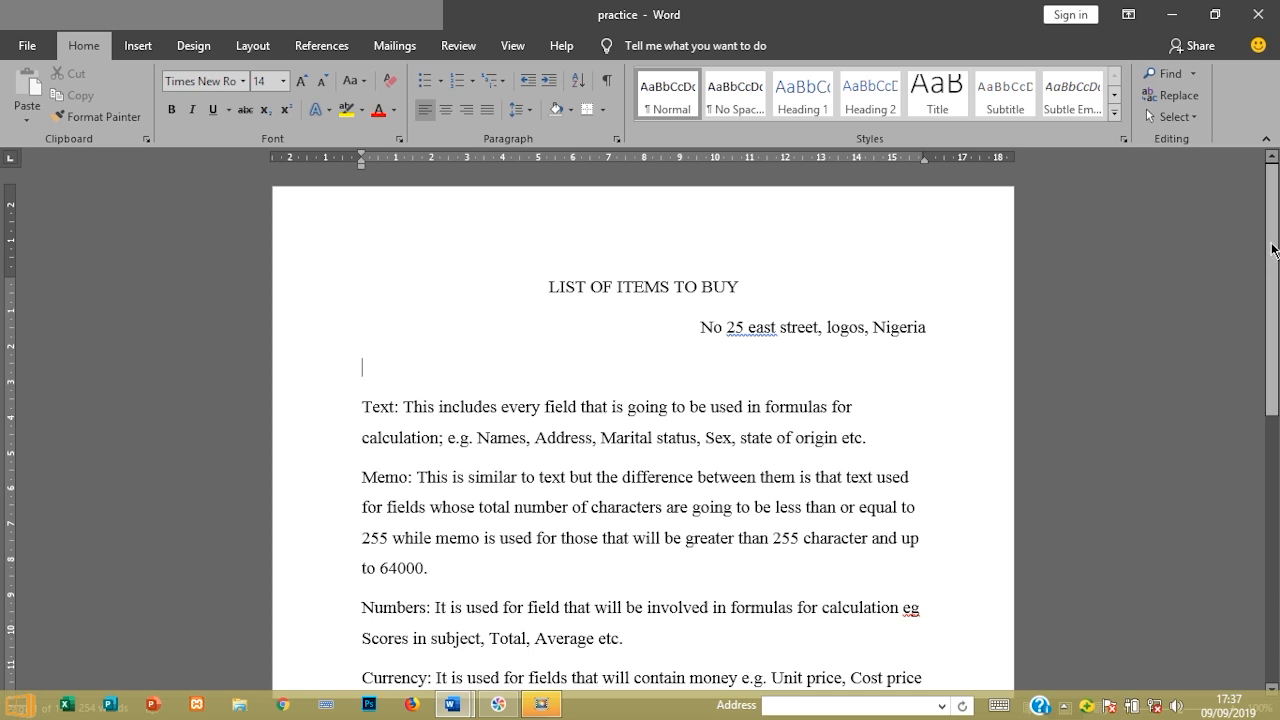
{"action": "scroll", "coordinate": [1275, 273], "scroll_direction": "down", "scroll_amount": 1}
{"action": "left_click_drag", "start_coordinate": [1275, 273], "coordinate": [1277, 307]}
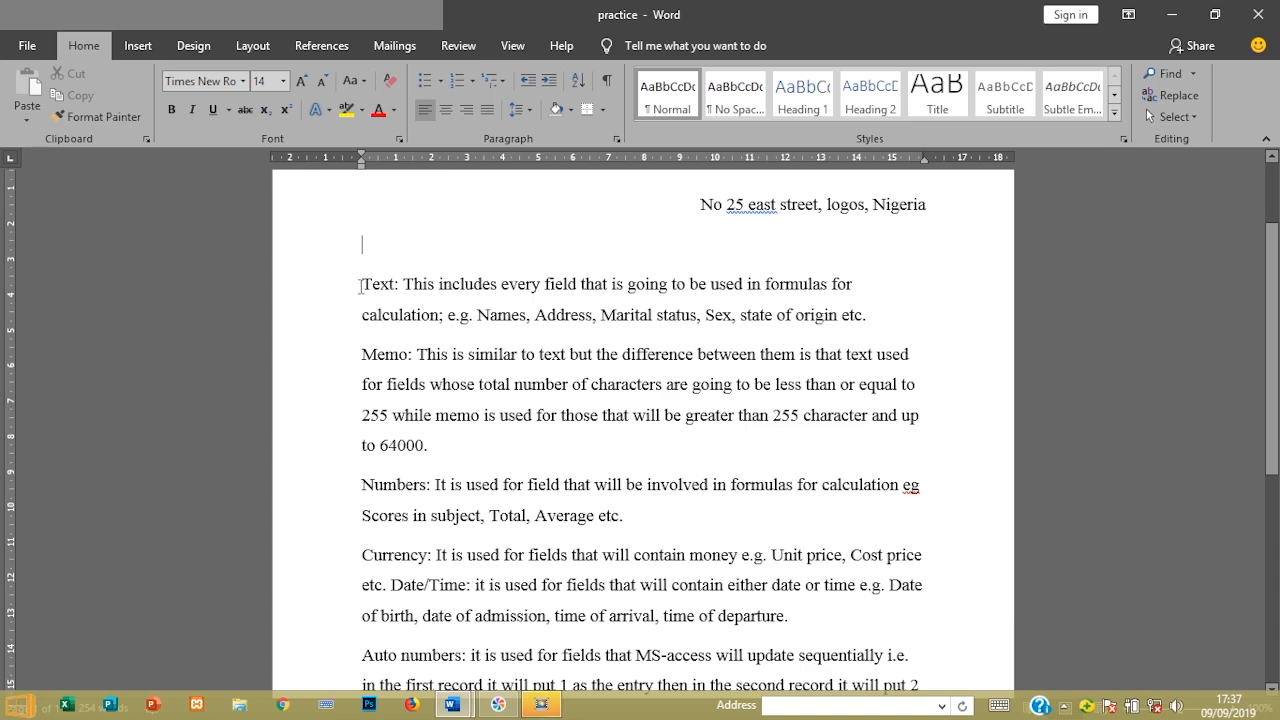
{"action": "left_click_drag", "start_coordinate": [364, 286], "coordinate": [913, 551]}
Justify the selected field-type paragraphs after briefly comparing with left alignment
{"action": "left_click_drag", "start_coordinate": [1271, 458], "coordinate": [1269, 335]}
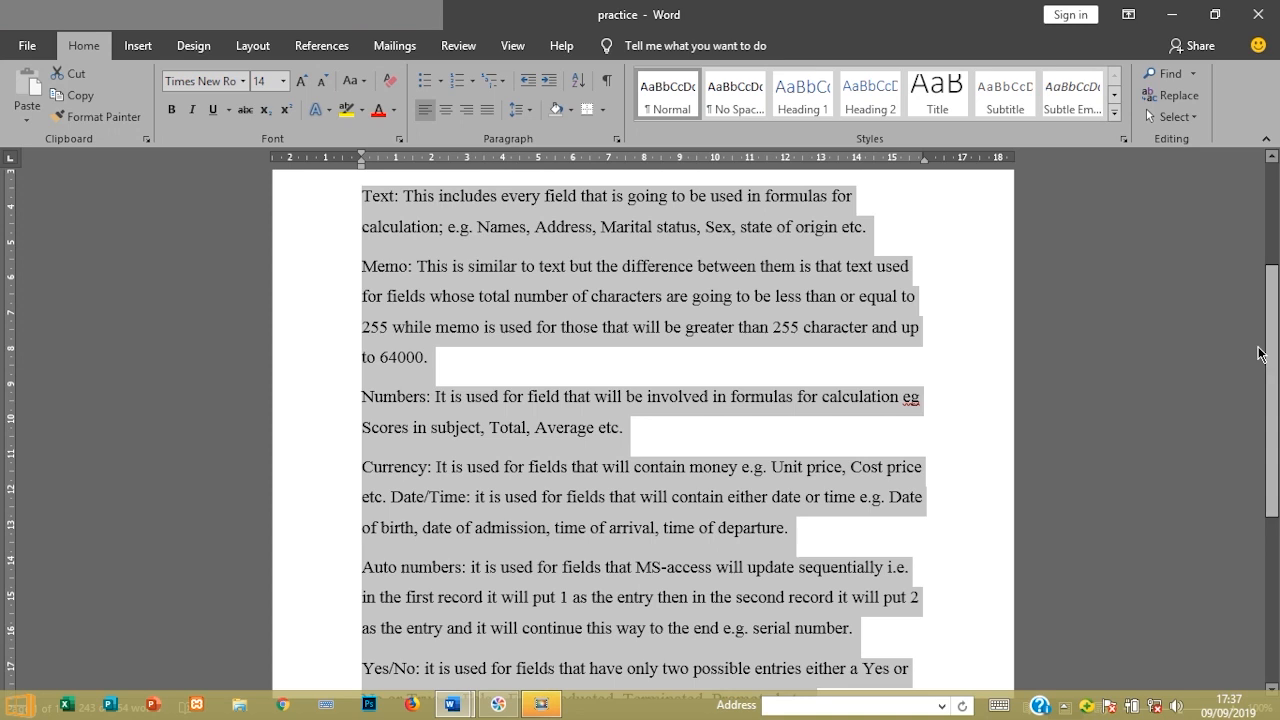
{"action": "left_click", "coordinate": [485, 112]}
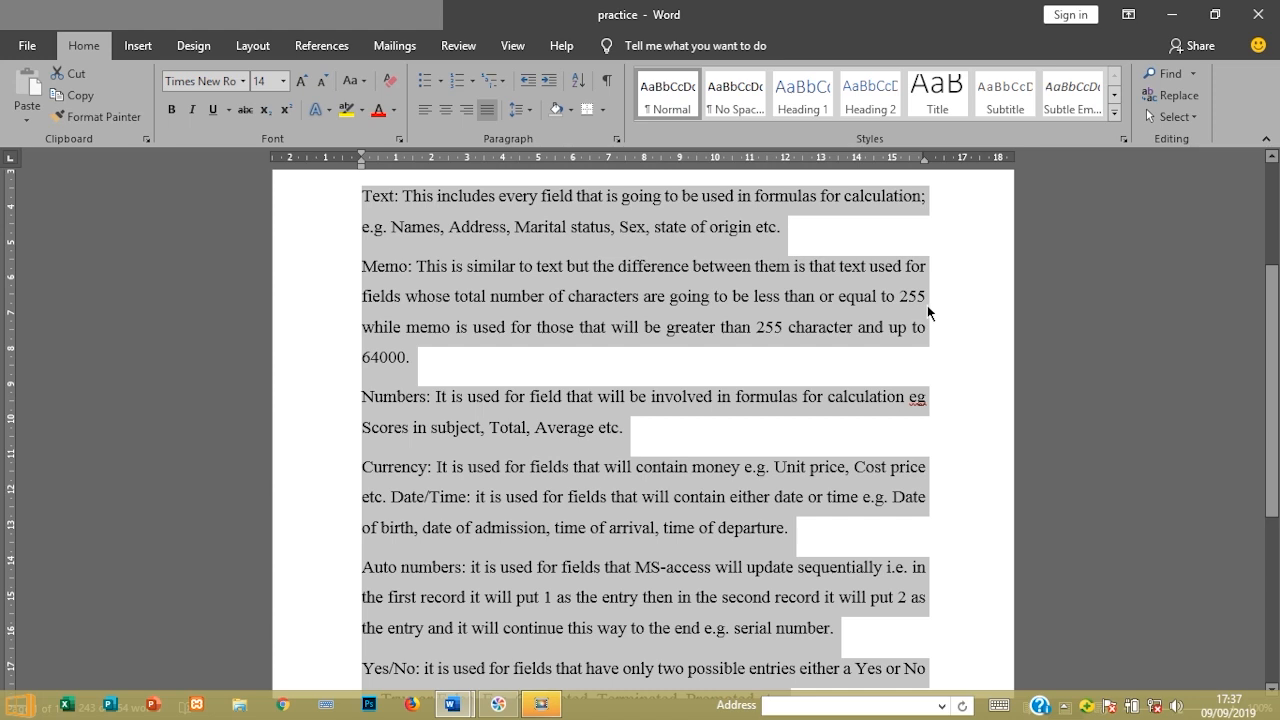
{"action": "left_click", "coordinate": [432, 111]}
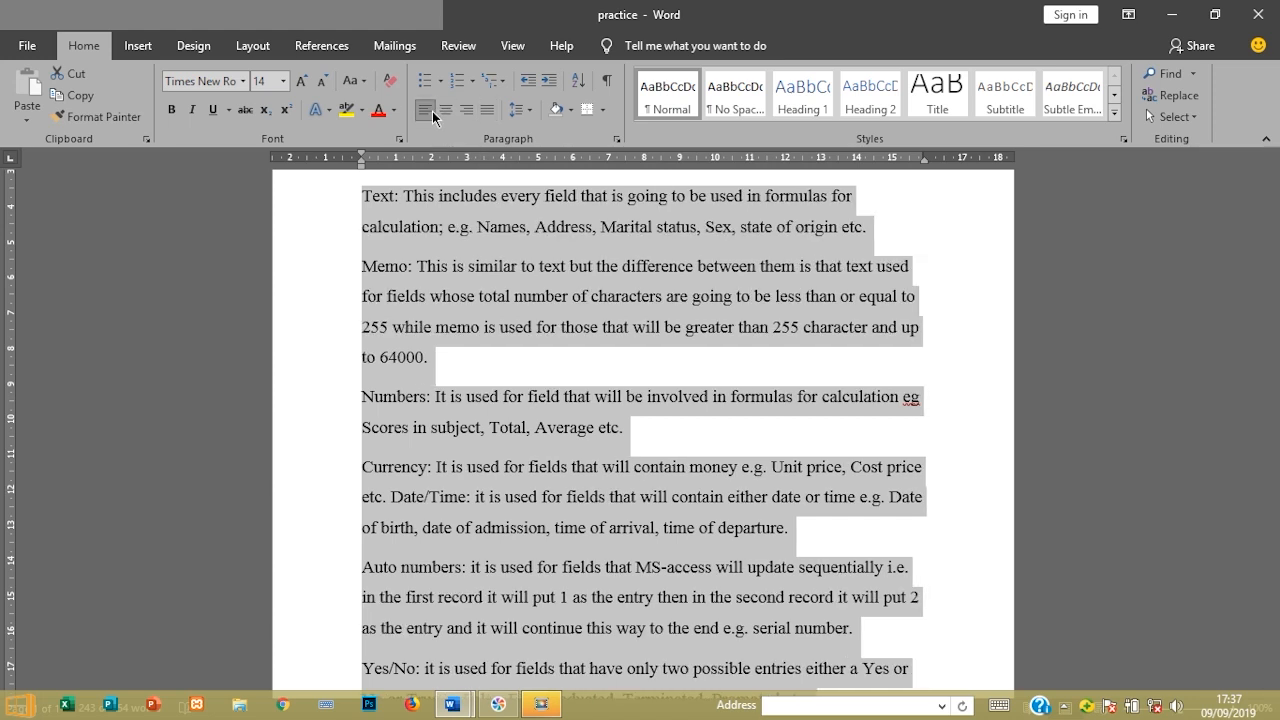
{"action": "left_click", "coordinate": [486, 111]}
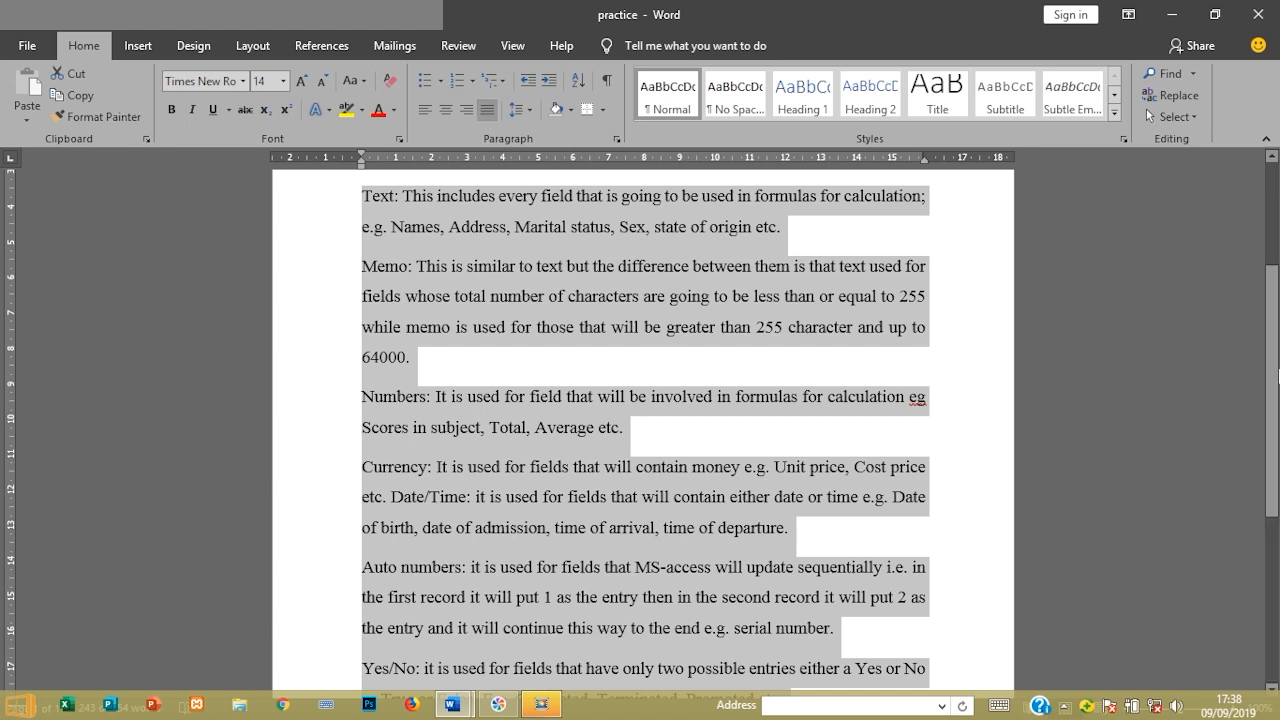
{"action": "scroll", "coordinate": [1273, 387], "scroll_direction": "up", "scroll_amount": 5}
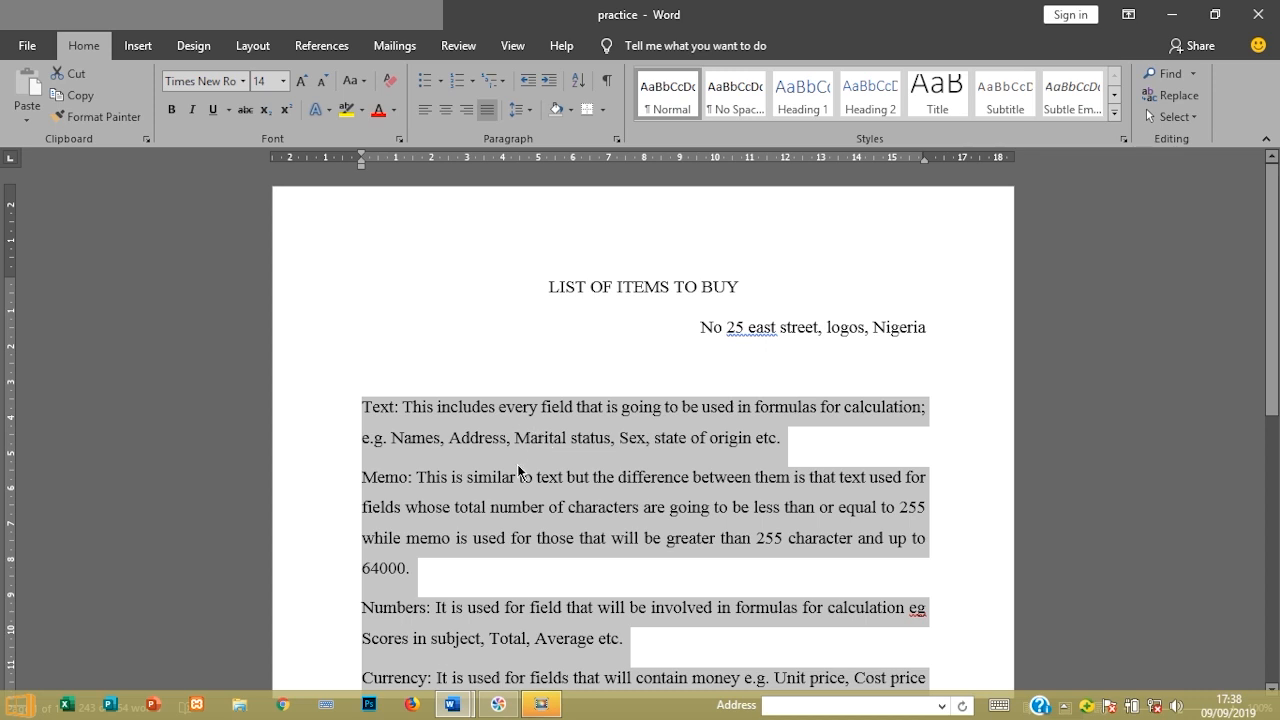
{"action": "mouse_move", "coordinate": [442, 713]}
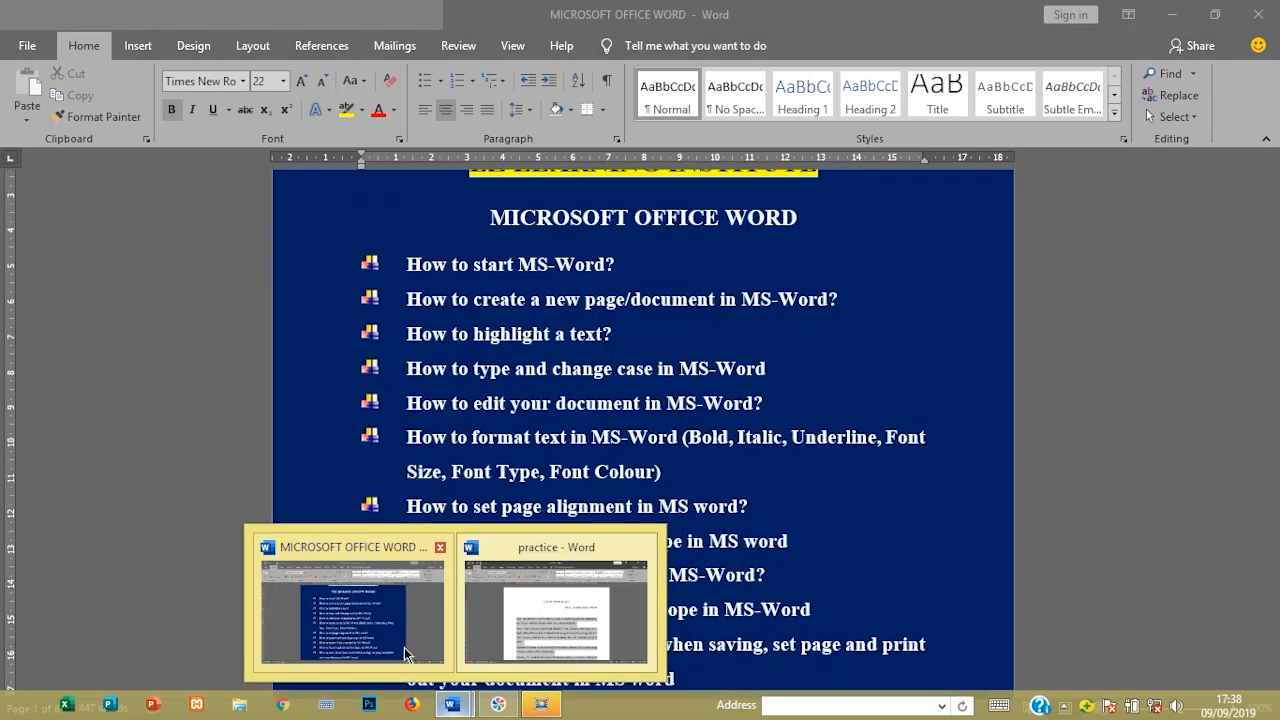
{"action": "left_click", "coordinate": [404, 646]}
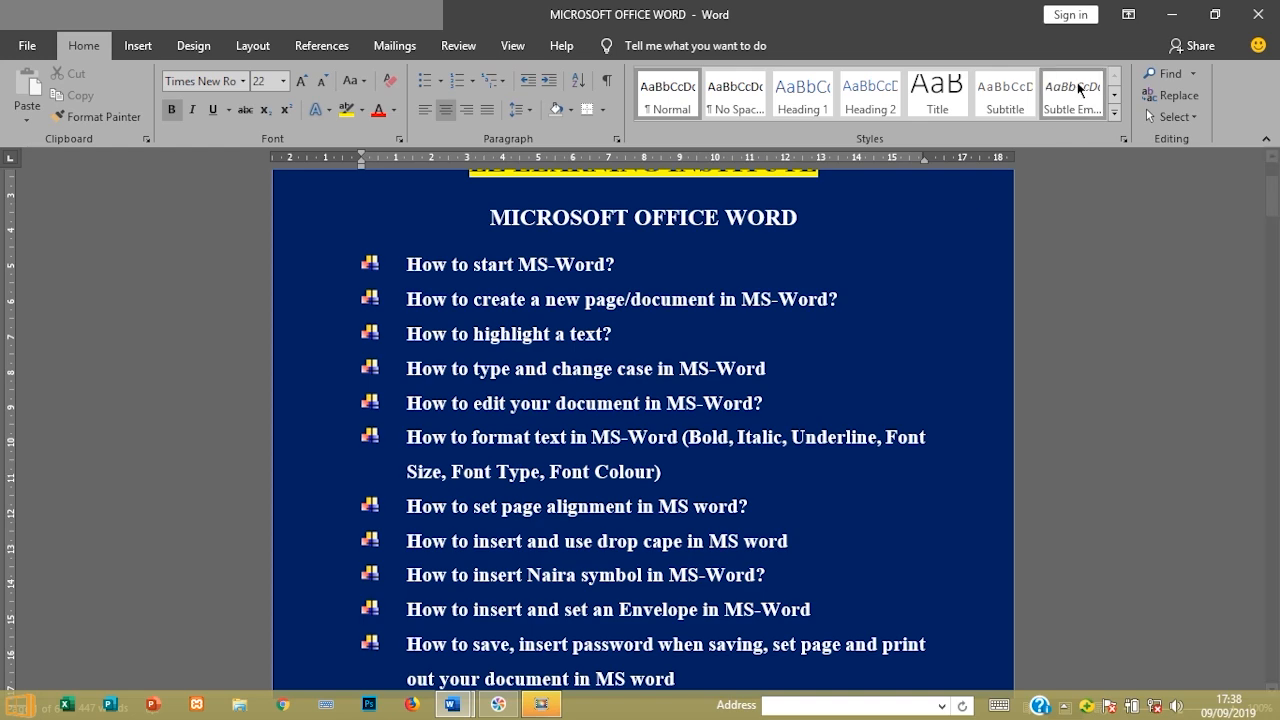
{"action": "left_click", "coordinate": [1172, 14]}
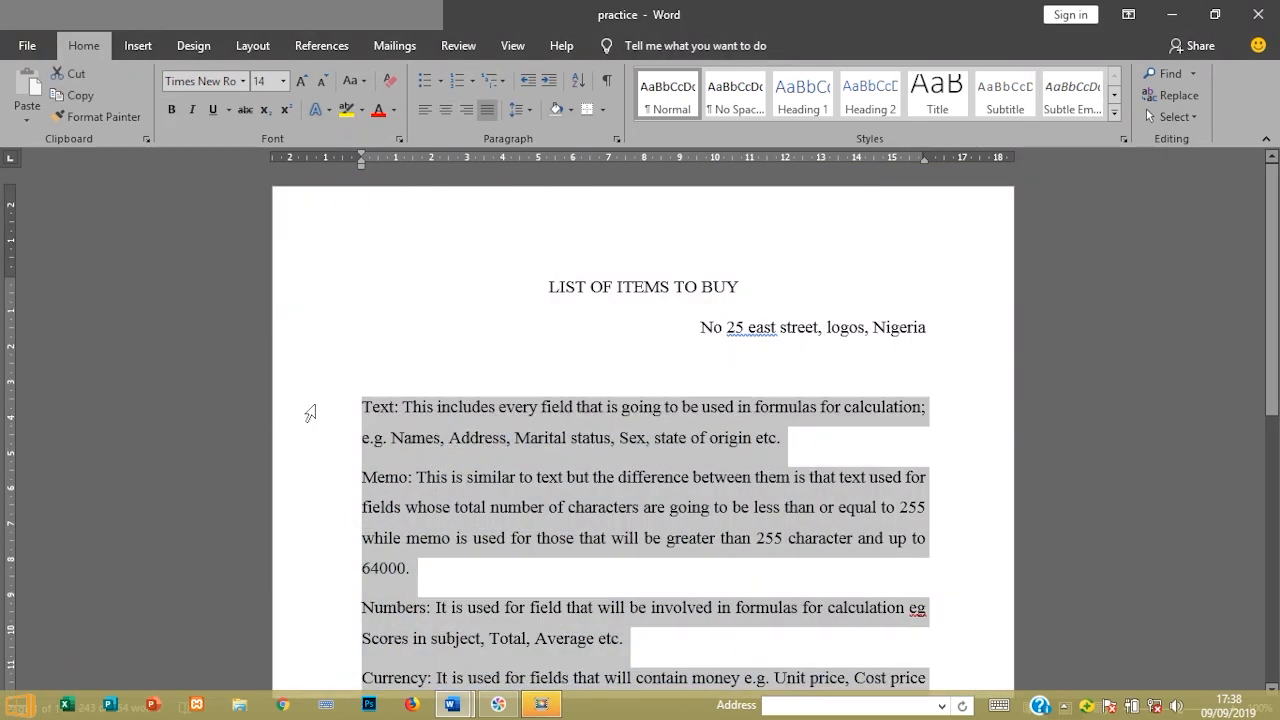
{"action": "left_click", "coordinate": [380, 415]}
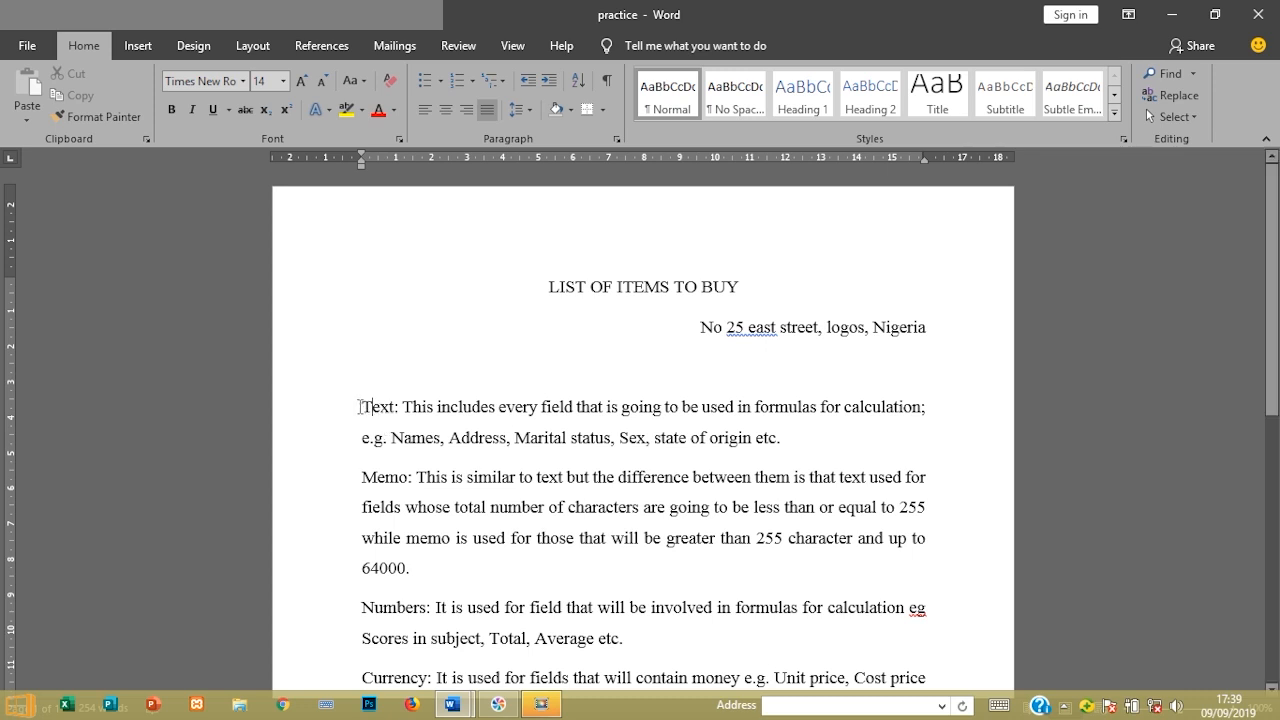
Select the opening T of the Text: paragraph and show the Insert commands
{"action": "mouse_move", "coordinate": [361, 410]}
{"action": "left_mouse_down"}
{"action": "mouse_move", "coordinate": [387, 414]}
{"action": "mouse_move", "coordinate": [370, 413]}
{"action": "left_mouse_up"}
{"action": "left_click", "coordinate": [137, 46]}
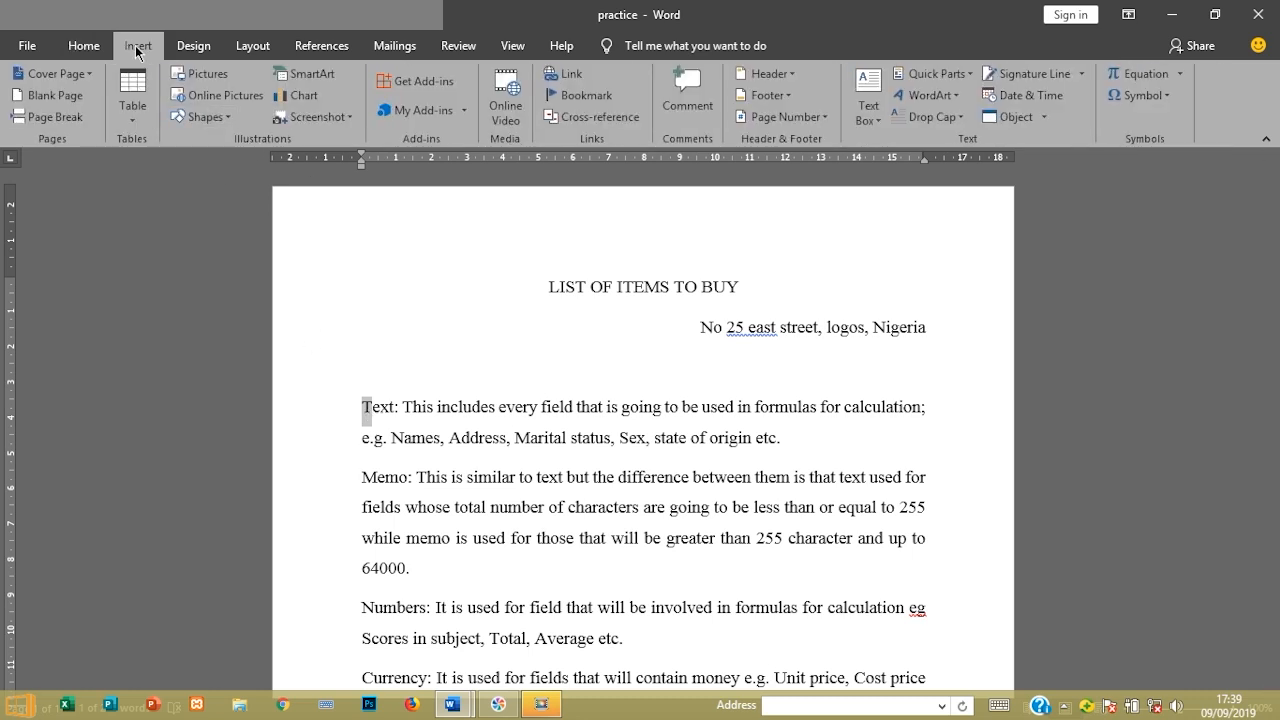
Apply a Dropped drop cap to the opening T of the Text: paragraph
{"action": "left_click", "coordinate": [918, 122]}
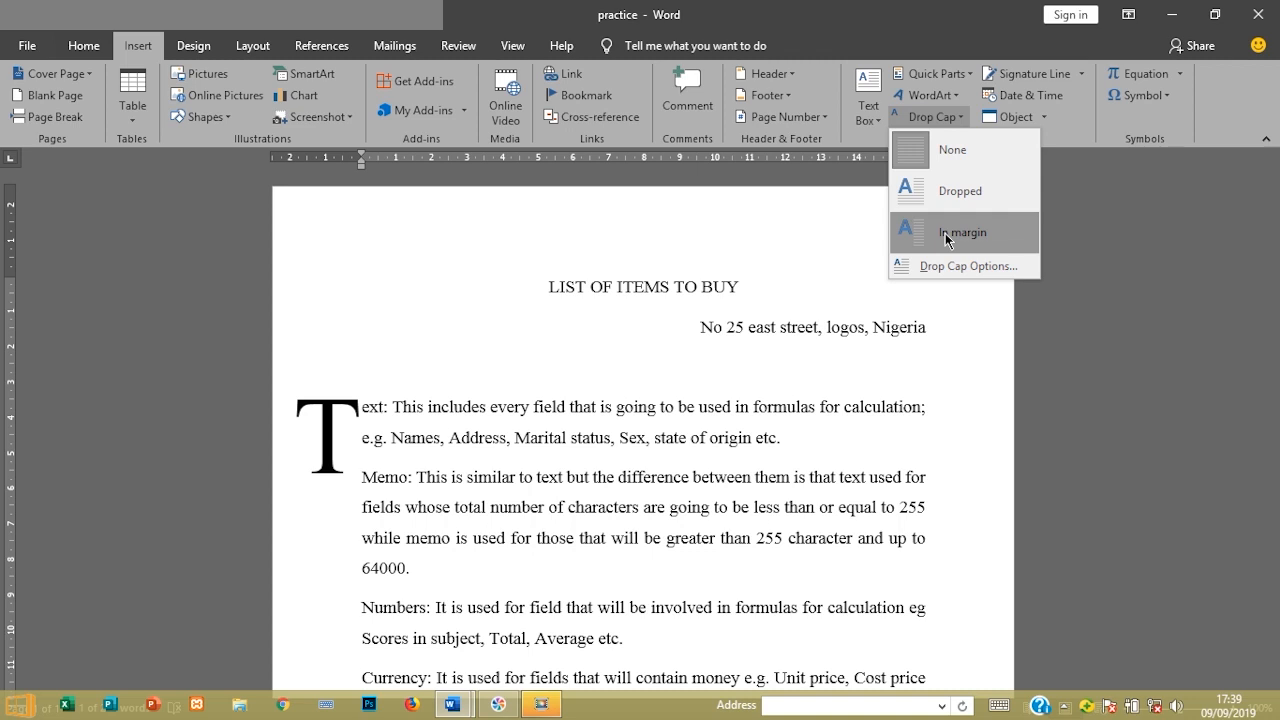
{"action": "left_click", "coordinate": [936, 208]}
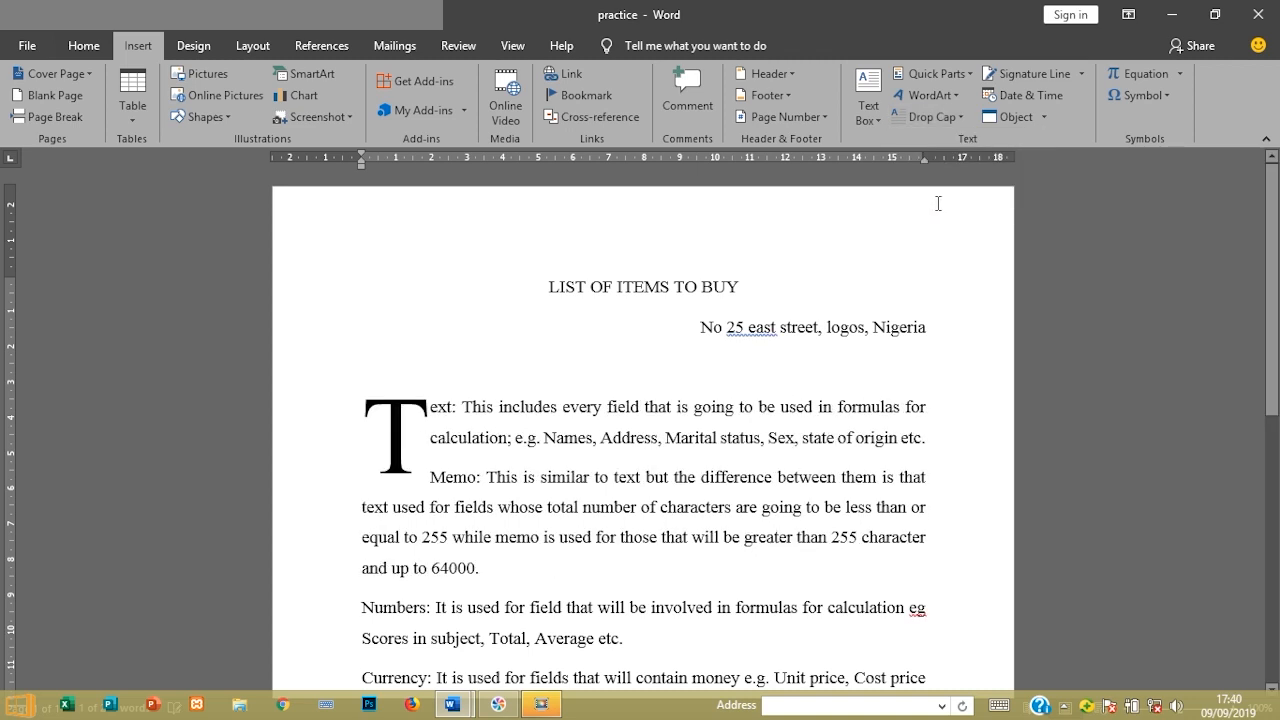
Set the dropped capital T to 72-point font size
{"action": "left_click", "coordinate": [606, 430]}
{"action": "left_click", "coordinate": [418, 412]}
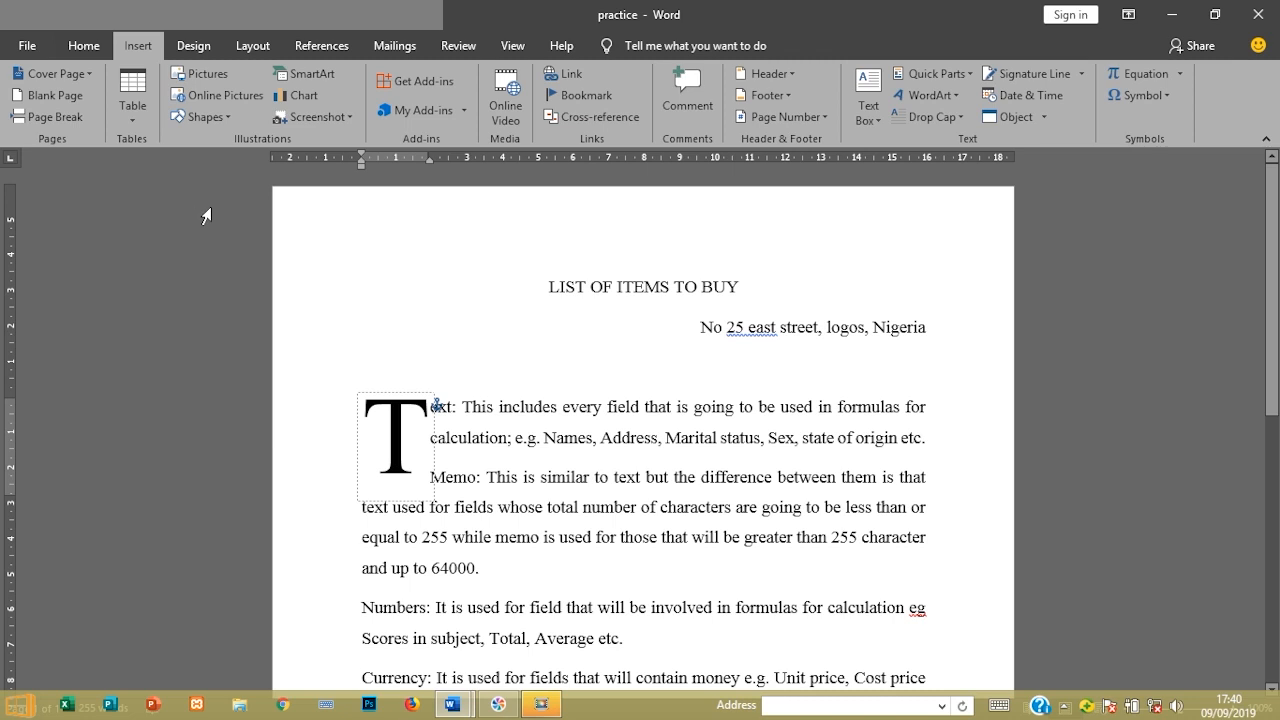
{"action": "left_click", "coordinate": [86, 47]}
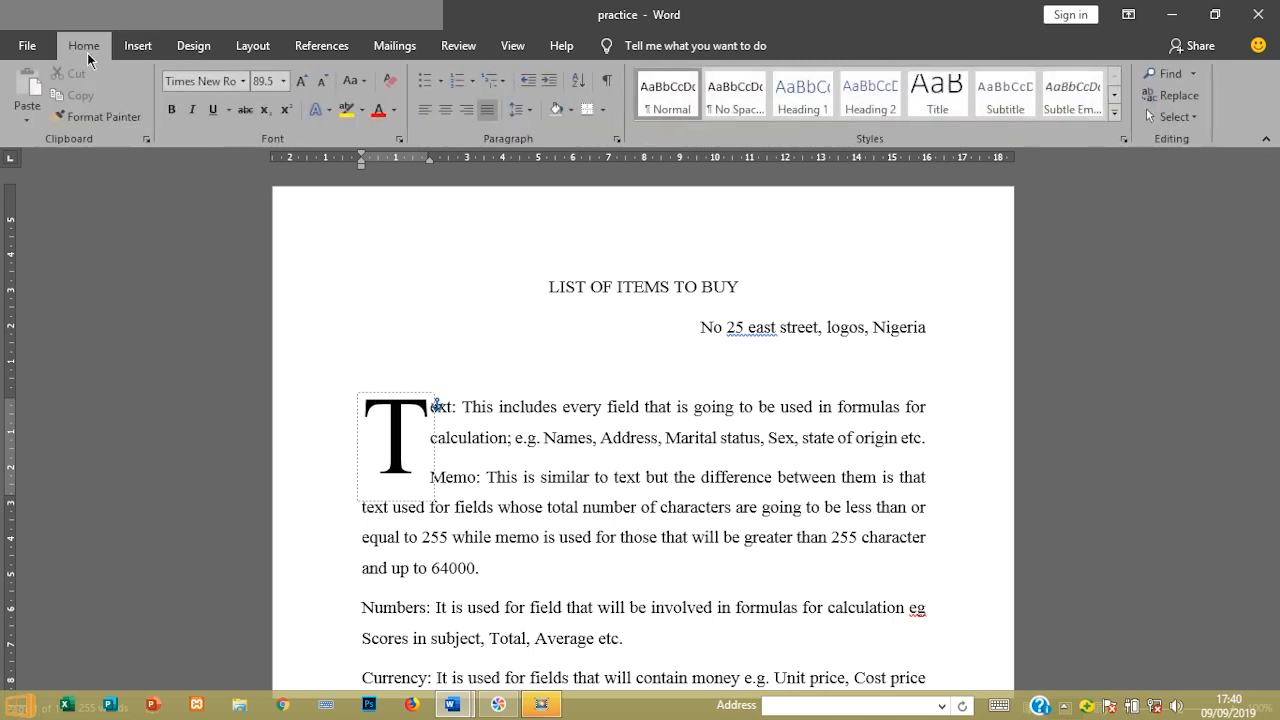
{"action": "left_click", "coordinate": [283, 81]}
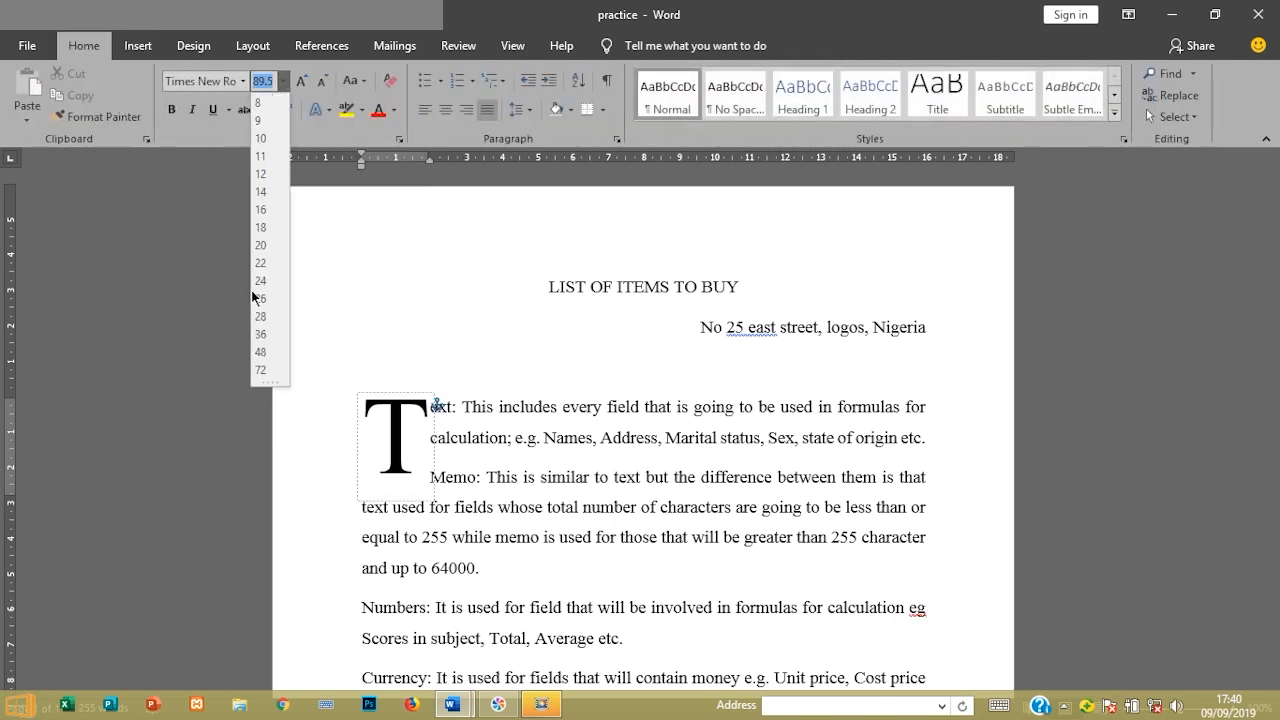
{"action": "left_click", "coordinate": [262, 370]}
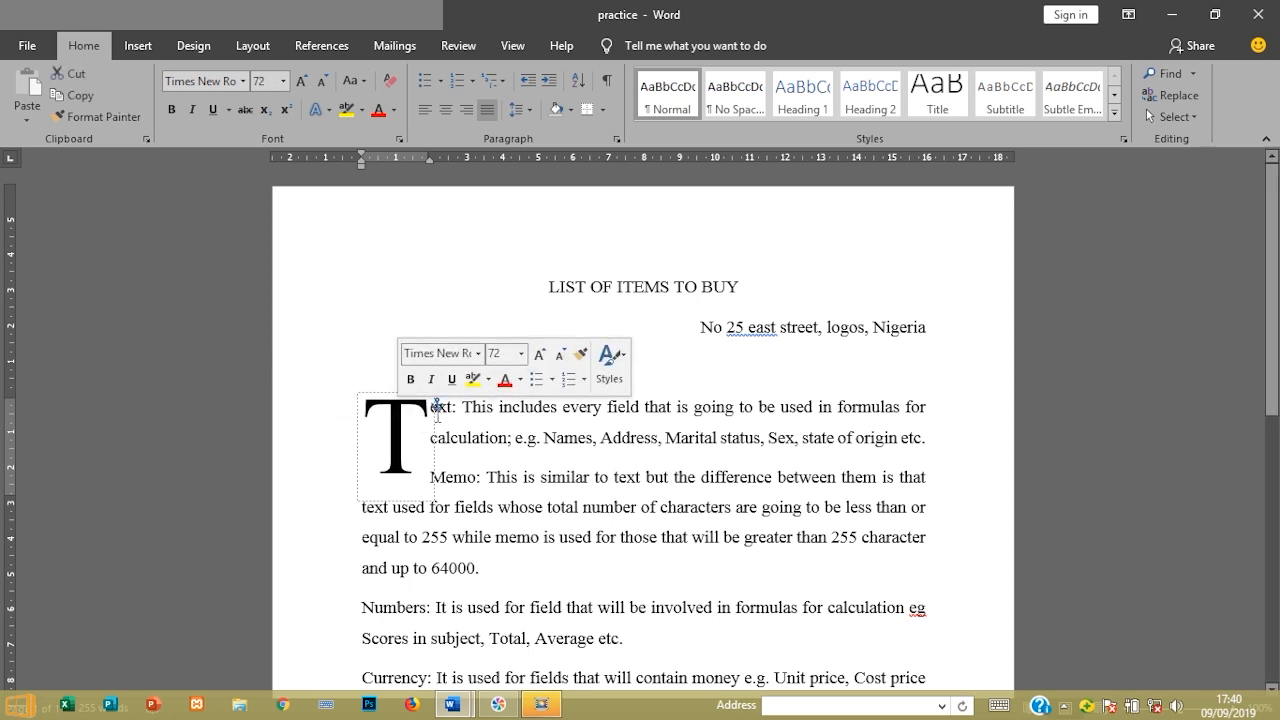
{"action": "left_click", "coordinate": [441, 402]}
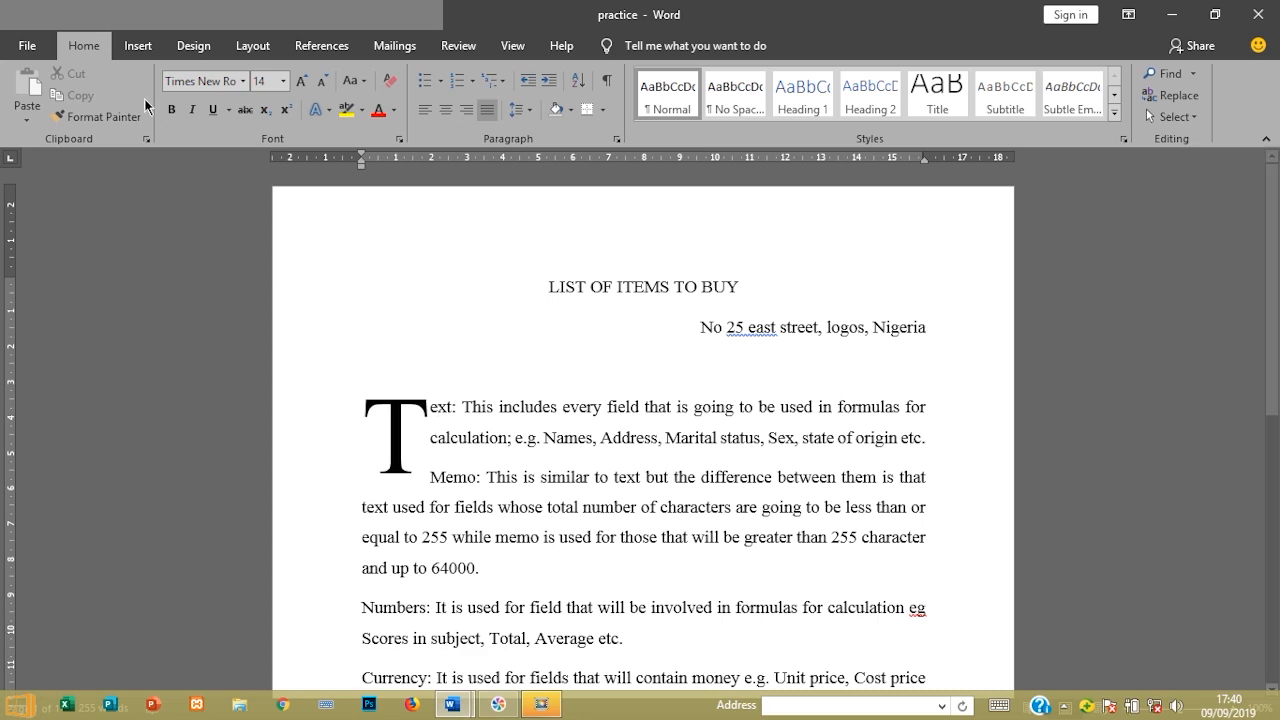
{"action": "mouse_move", "coordinate": [464, 706]}
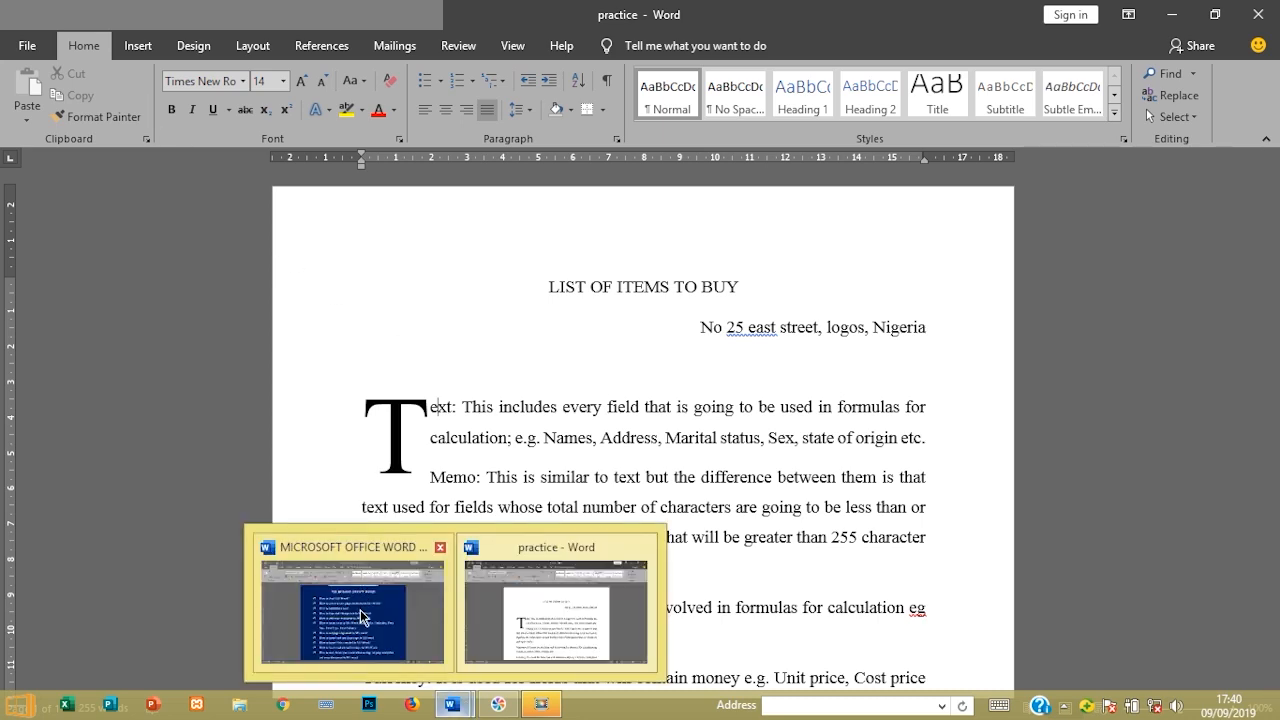
{"action": "left_click", "coordinate": [363, 615]}
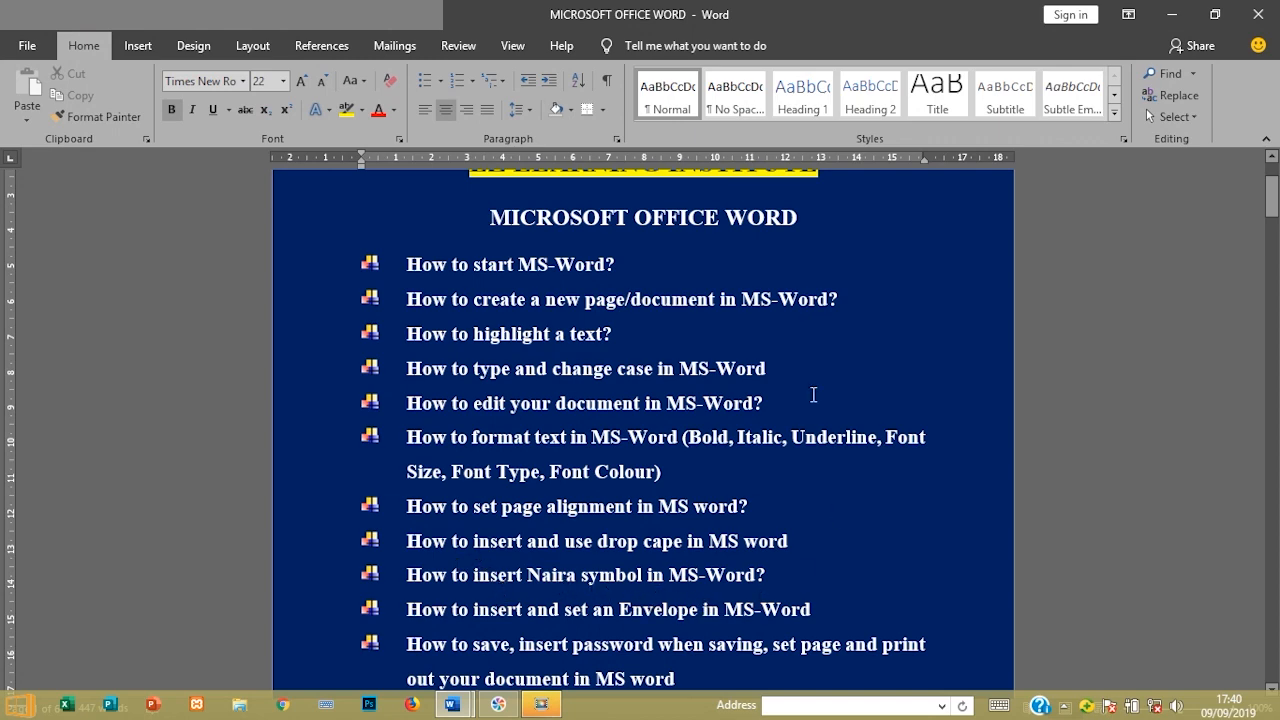
{"action": "left_click", "coordinate": [1170, 13]}
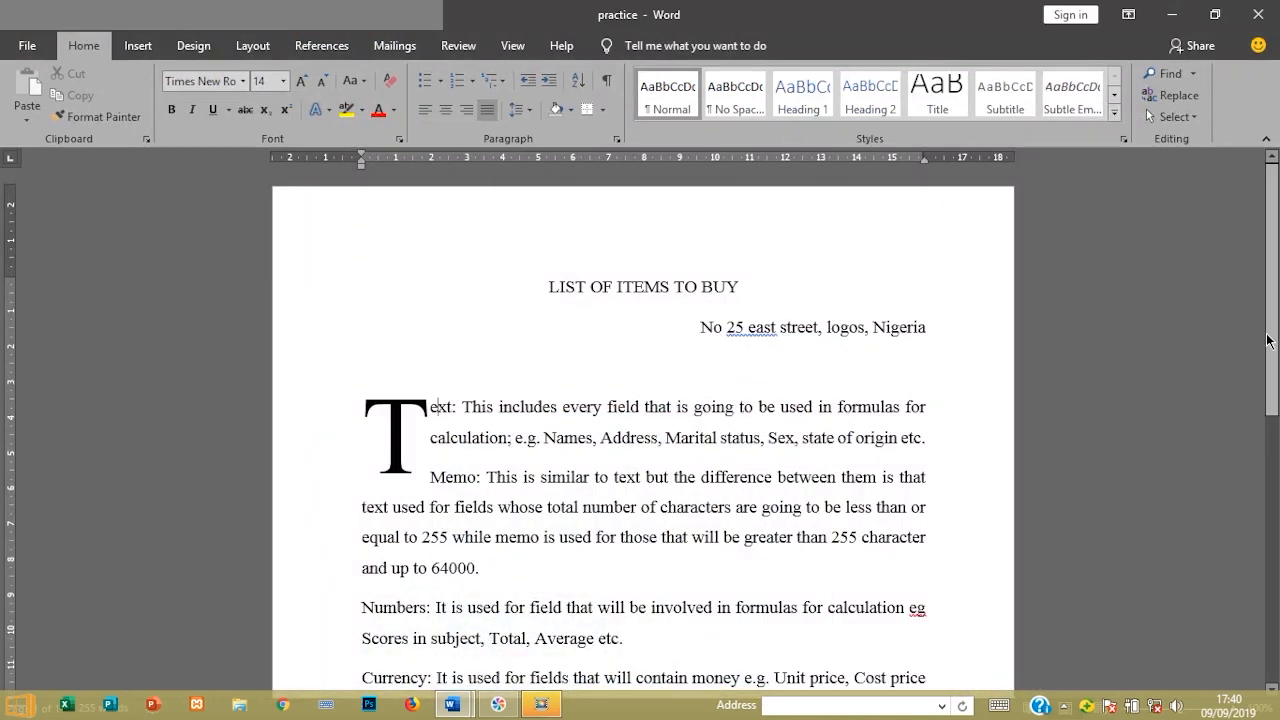
Scroll to the Memo paragraph and place the cursor just before 64000
{"action": "left_click_drag", "start_coordinate": [1268, 341], "coordinate": [1273, 373]}
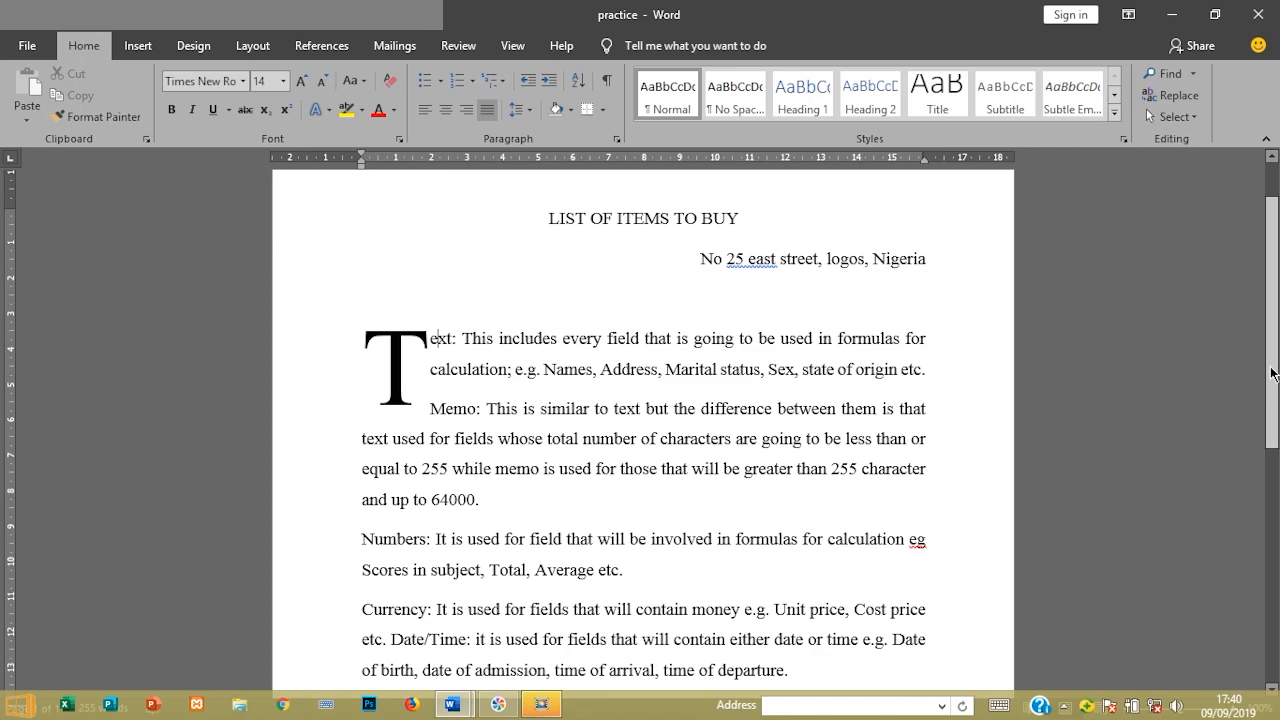
{"action": "left_click_drag", "start_coordinate": [1272, 373], "coordinate": [1276, 331]}
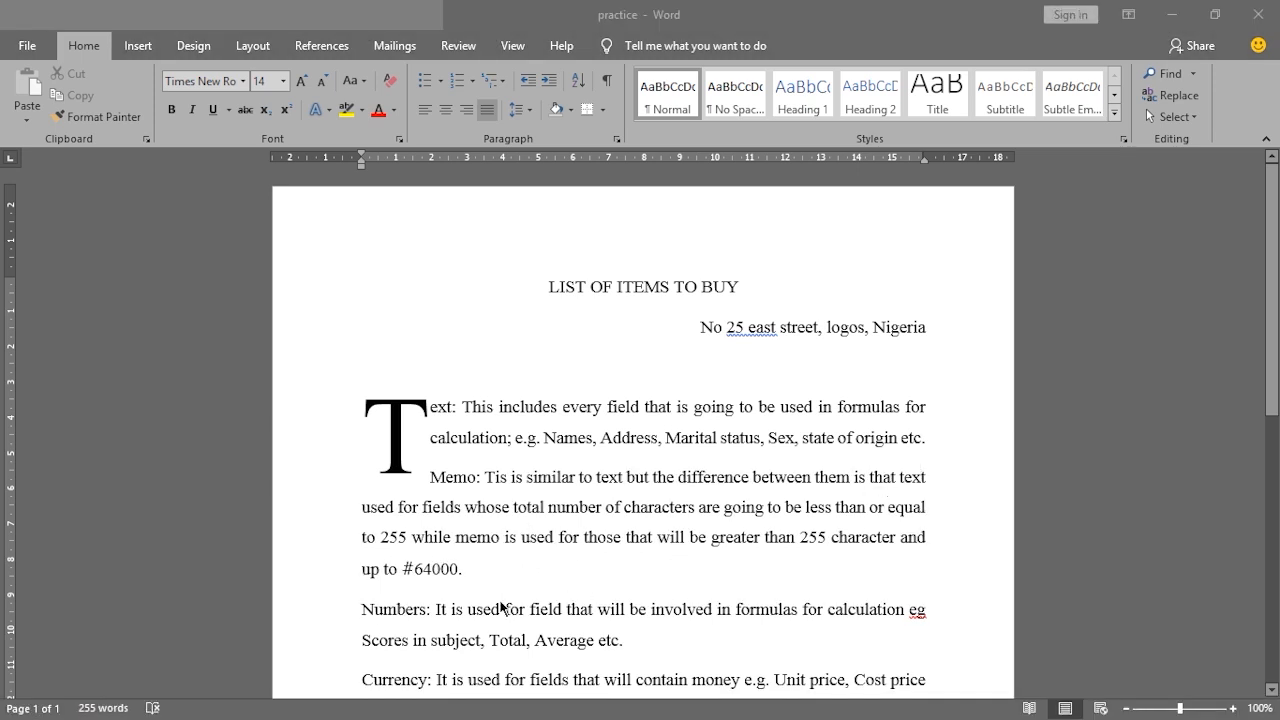
{"action": "left_click", "coordinate": [414, 569]}
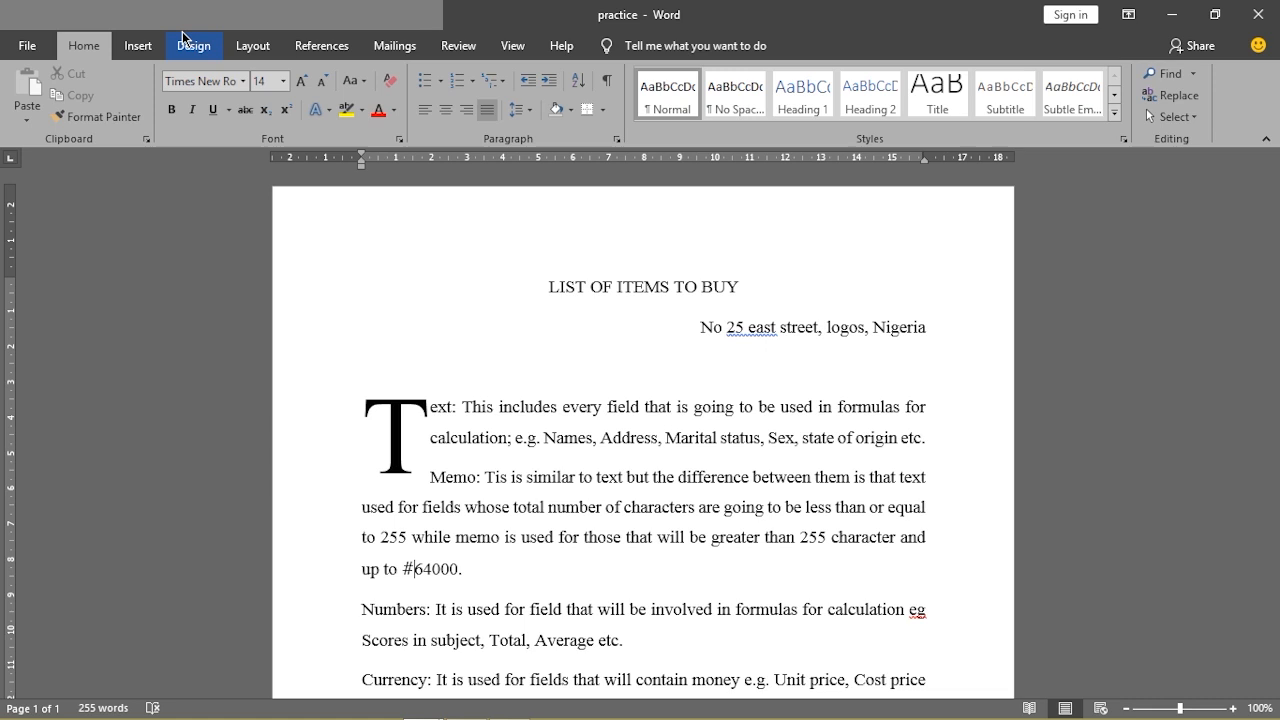
Open the full Symbol dialog via Insert's Symbol gallery and More Symbols
{"action": "left_click", "coordinate": [131, 47]}
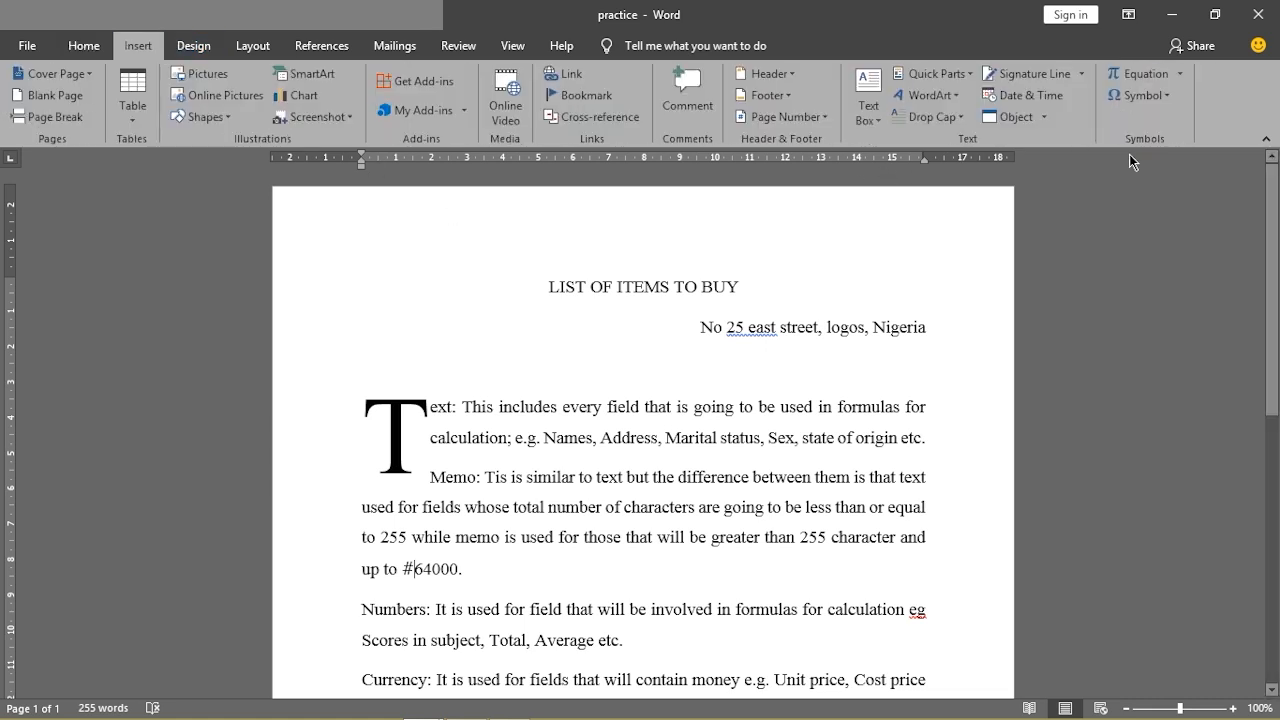
{"action": "left_click", "coordinate": [1169, 101]}
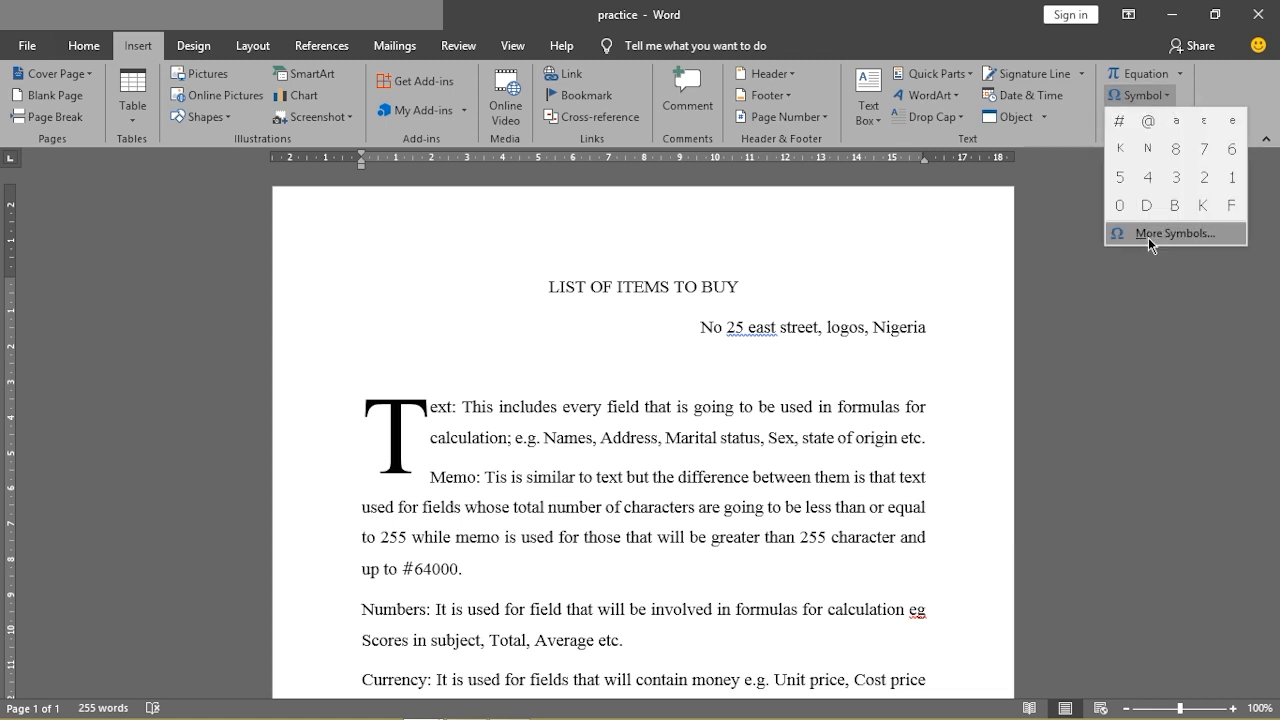
{"action": "left_click", "coordinate": [1149, 237]}
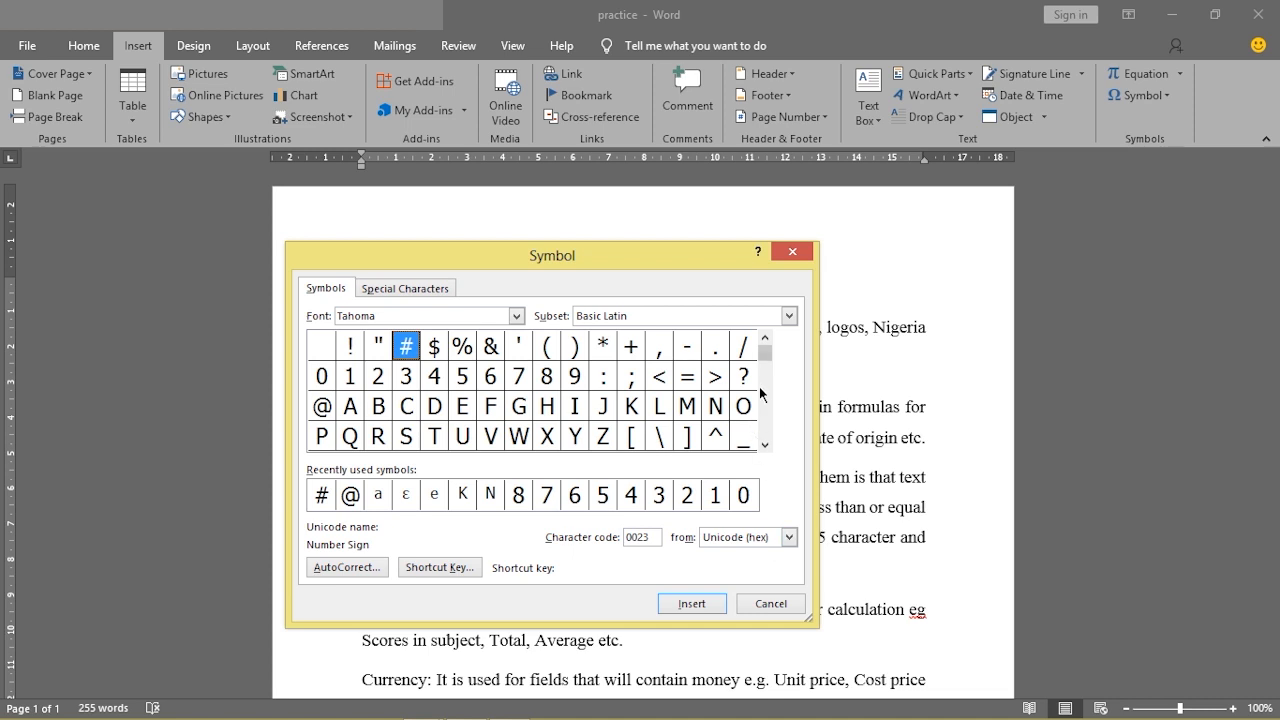
Change the symbol font from Swis721 Hv BT back to Tahoma and scroll to Arabic Presentation Forms-B
{"action": "left_click", "coordinate": [516, 317]}
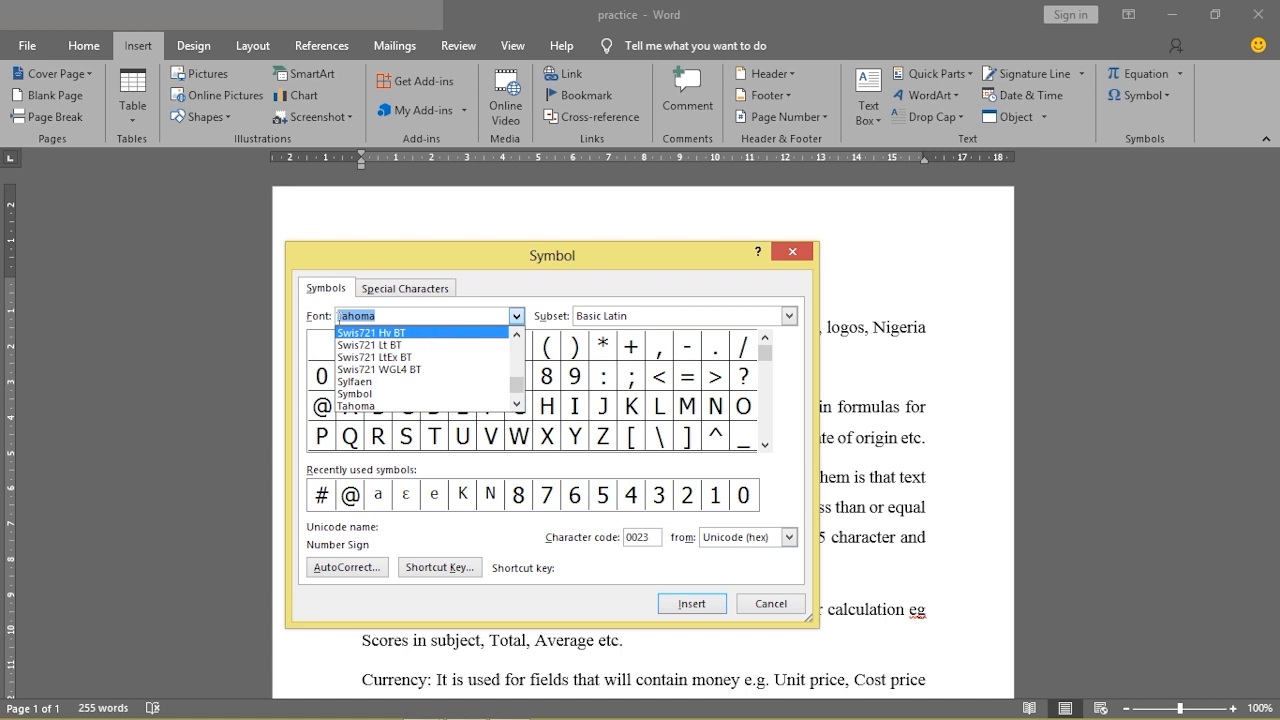
{"action": "left_click", "coordinate": [384, 314]}
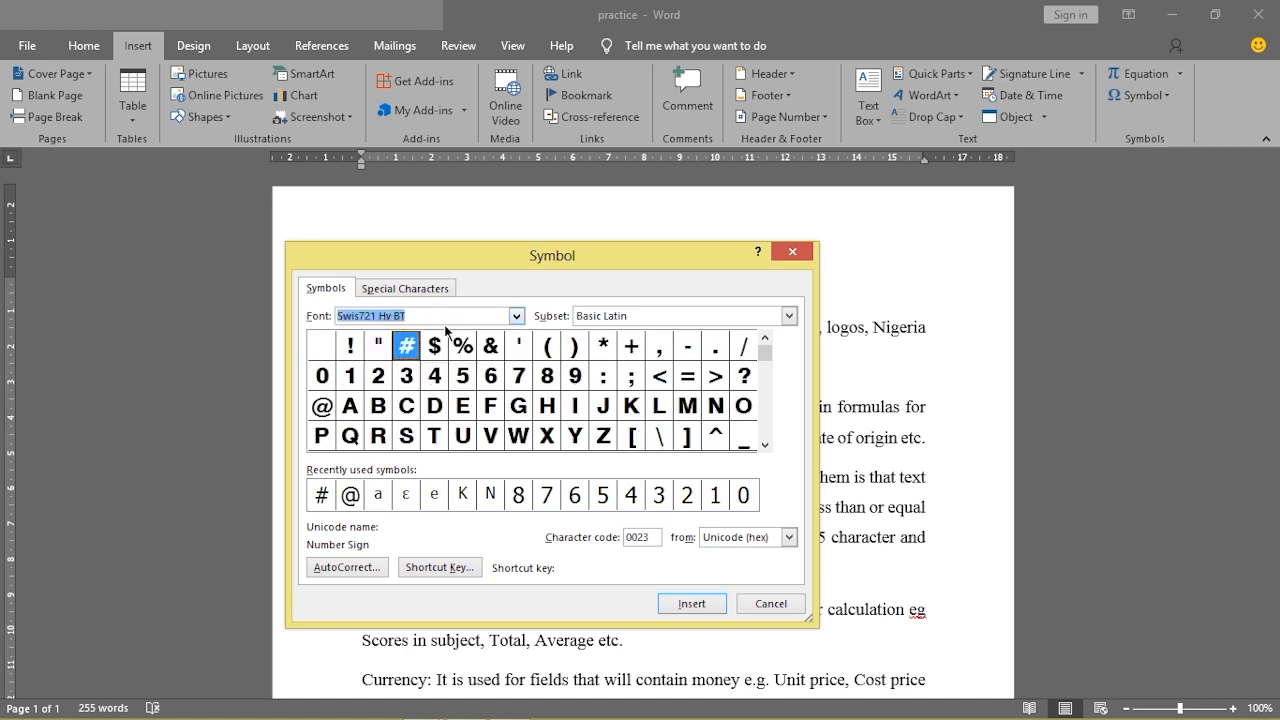
{"action": "left_click", "coordinate": [430, 316]}
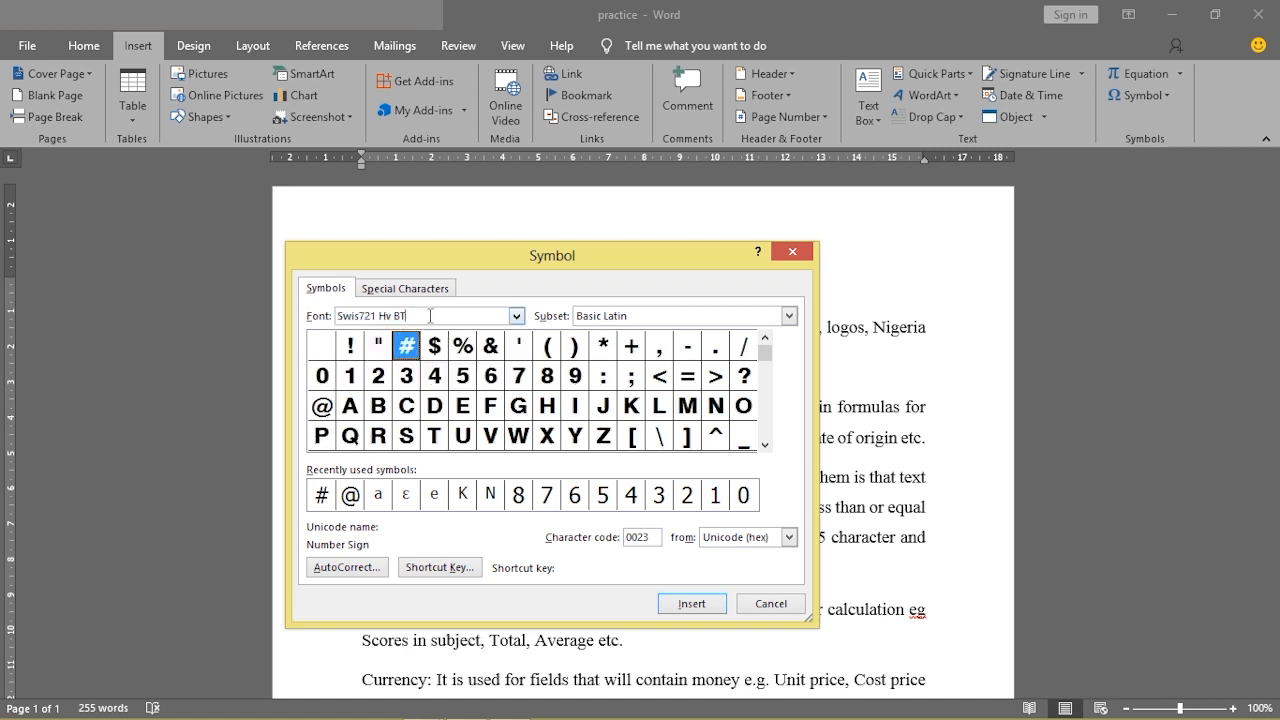
{"action": "key", "text": "BackSpace"}
{"action": "key", "text": "BackSpace"}
{"action": "key", "text": "BackSpace"}
{"action": "key", "text": "BackSpace"}
{"action": "key", "text": "BackSpace"}
{"action": "key", "text": "BackSpace"}
{"action": "key", "text": "BackSpace"}
{"action": "key", "text": "BackSpace"}
{"action": "key", "text": "BackSpace"}
{"action": "key", "text": "BackSpace"}
{"action": "key", "text": "BackSpace"}
{"action": "key", "text": "BackSpace"}
{"action": "key", "text": "BackSpace"}
{"action": "type", "text": "tahoma"}
{"action": "left_click", "coordinate": [517, 316]}
{"action": "left_click", "coordinate": [517, 316]}
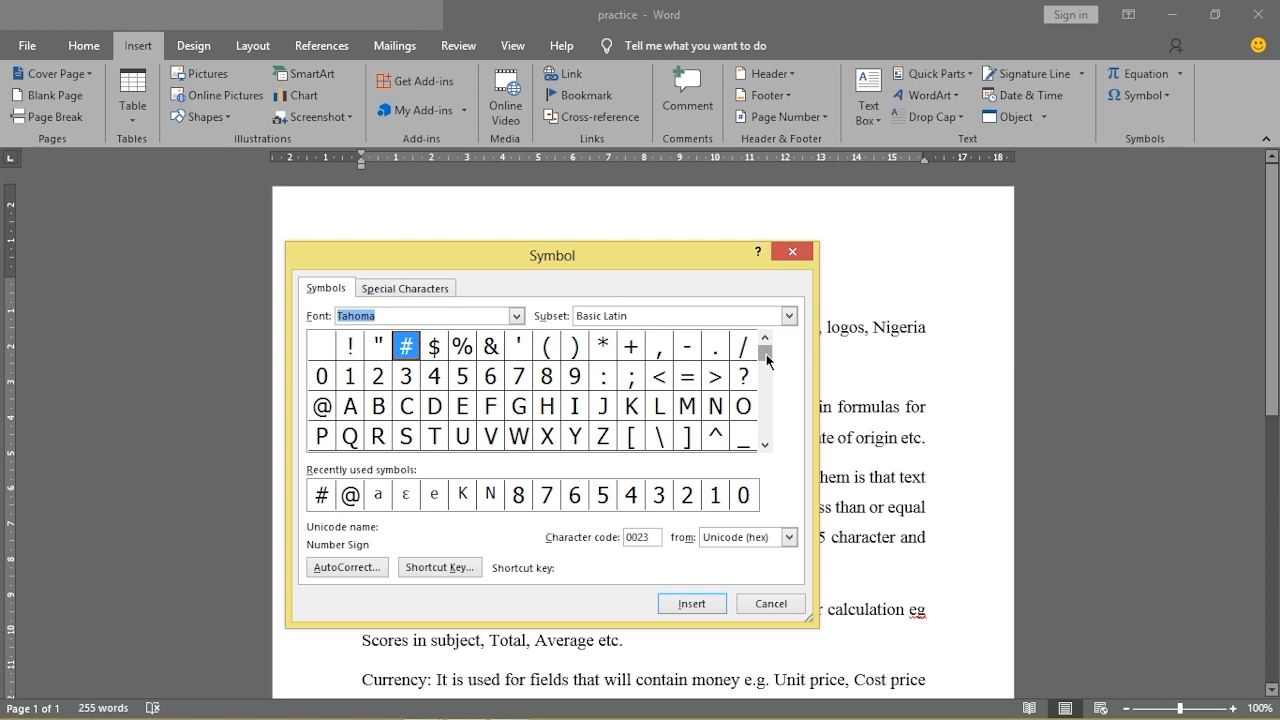
{"action": "left_click_drag", "start_coordinate": [766, 354], "coordinate": [765, 432]}
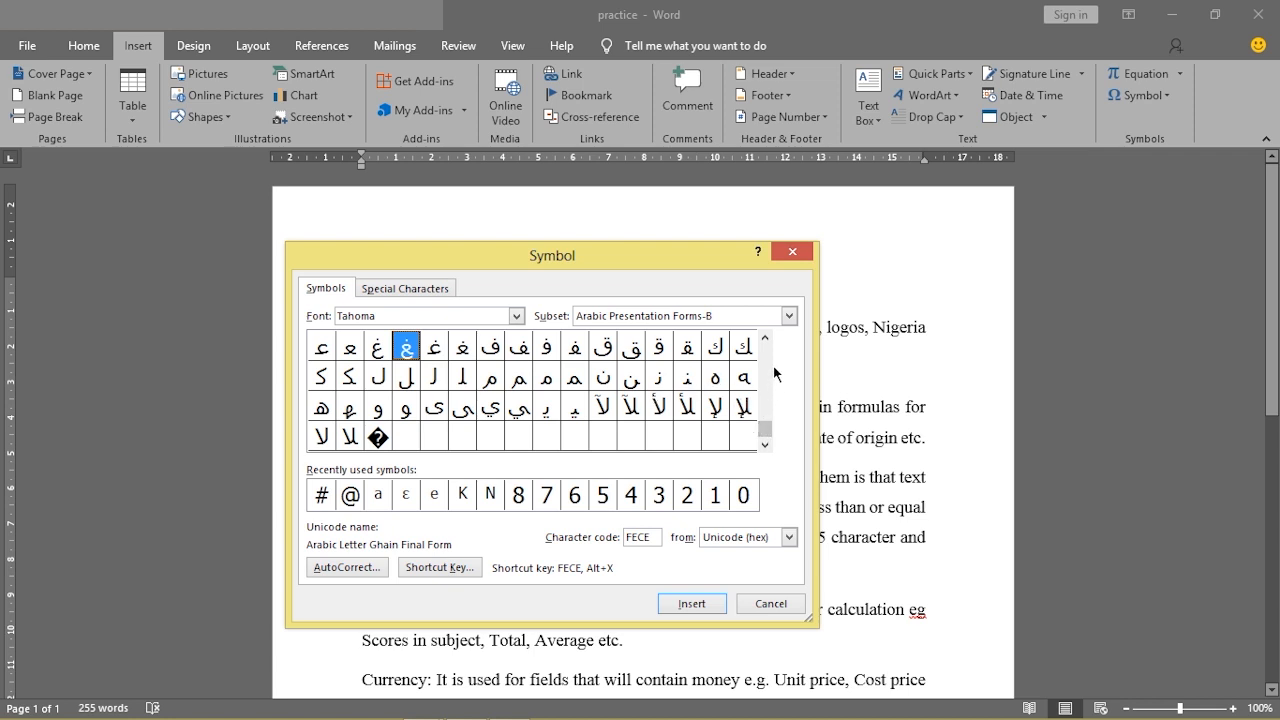
Insert the Naira sign (20A6) from Currency Symbols before 64000, then close the Symbol dialog
{"action": "left_click", "coordinate": [766, 339]}
{"action": "left_click", "coordinate": [766, 339]}
{"action": "left_click_drag", "start_coordinate": [766, 339], "coordinate": [766, 339]}
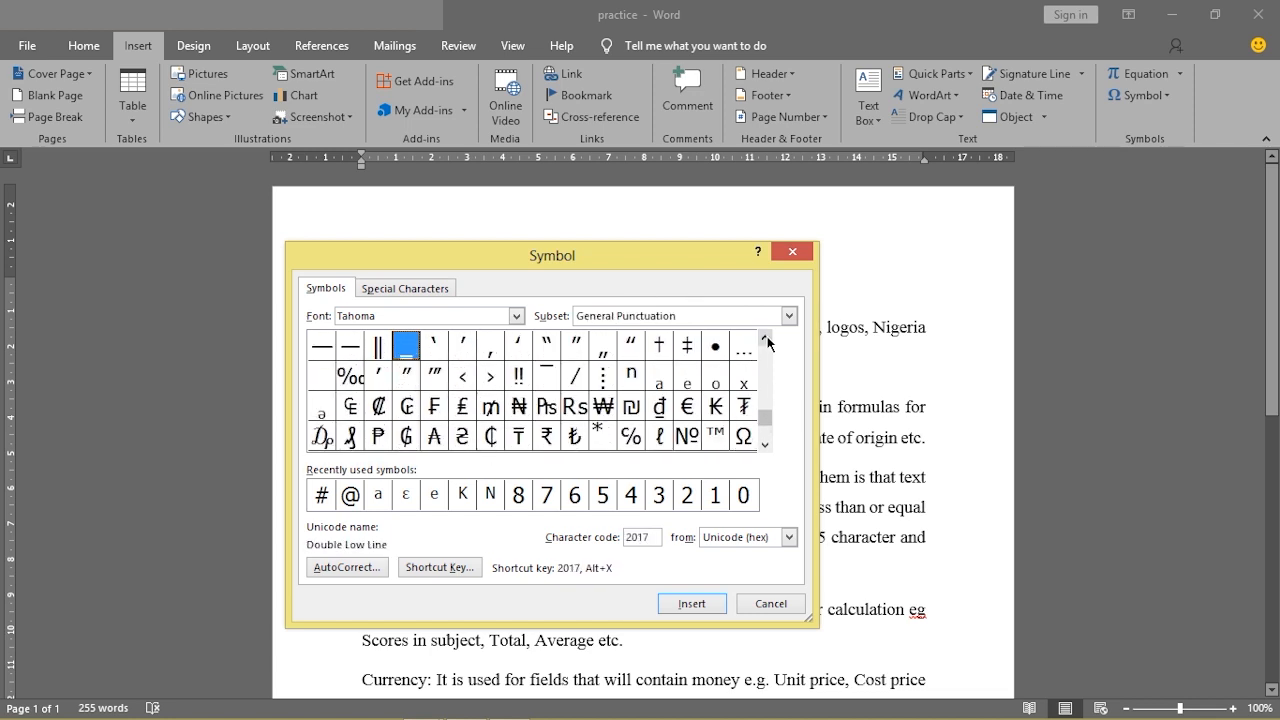
{"action": "left_click", "coordinate": [519, 408]}
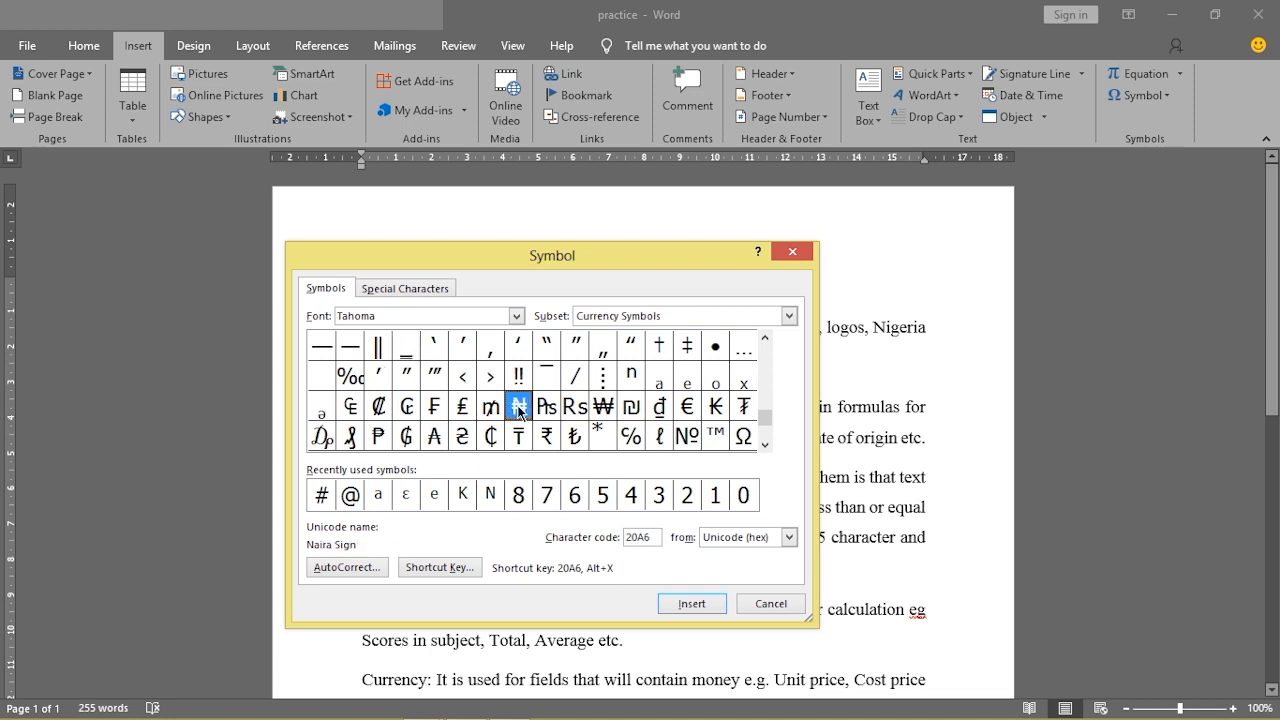
{"action": "left_click", "coordinate": [687, 606]}
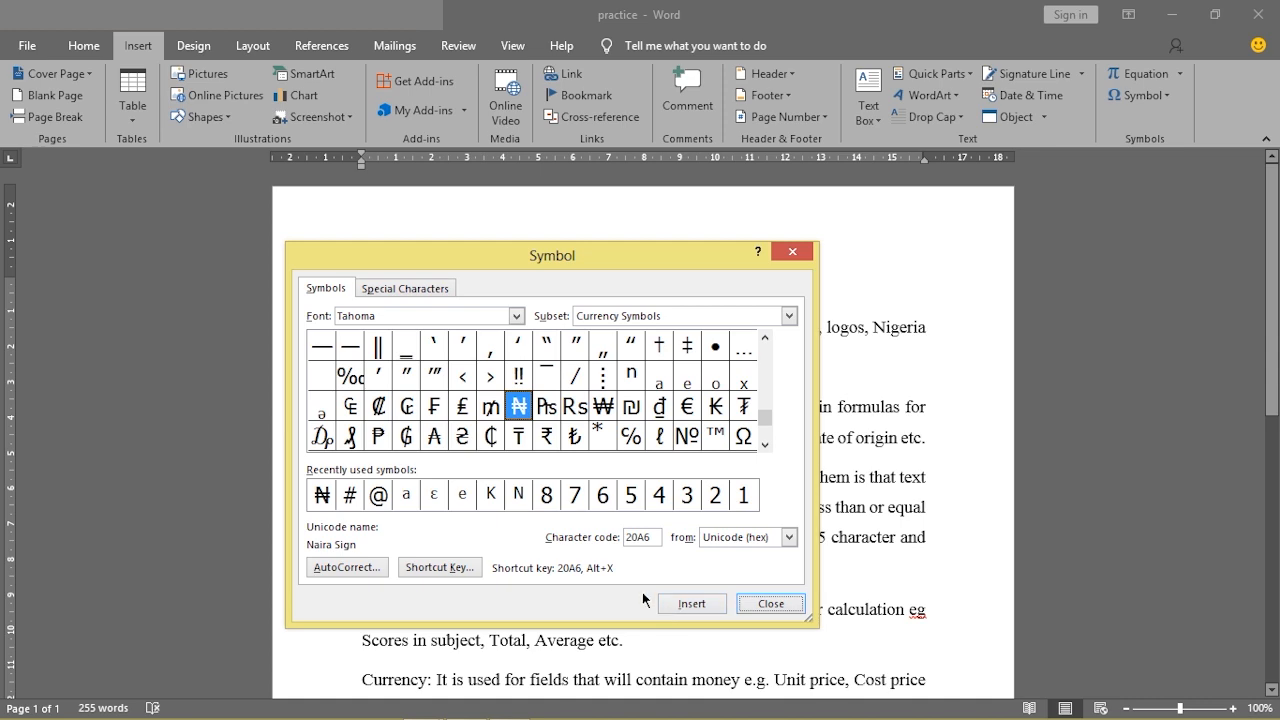
{"action": "left_click_drag", "start_coordinate": [720, 259], "coordinate": [833, 237]}
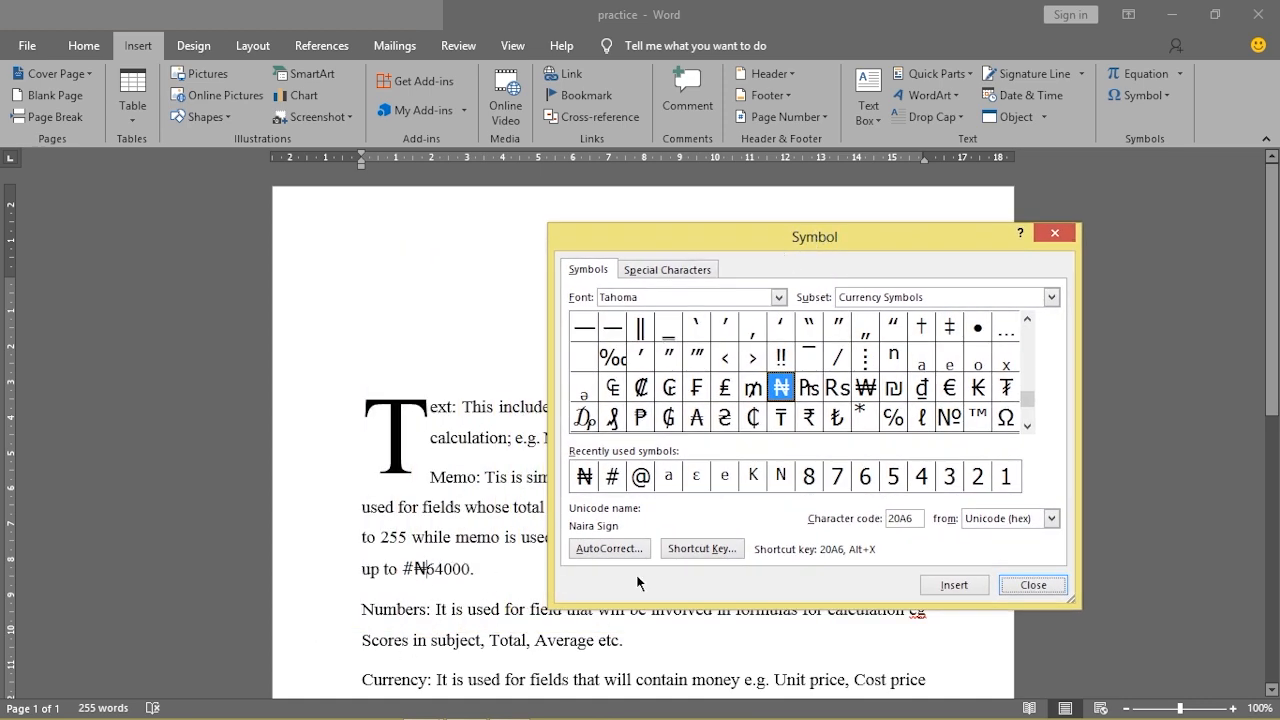
{"action": "left_click", "coordinate": [1030, 585]}
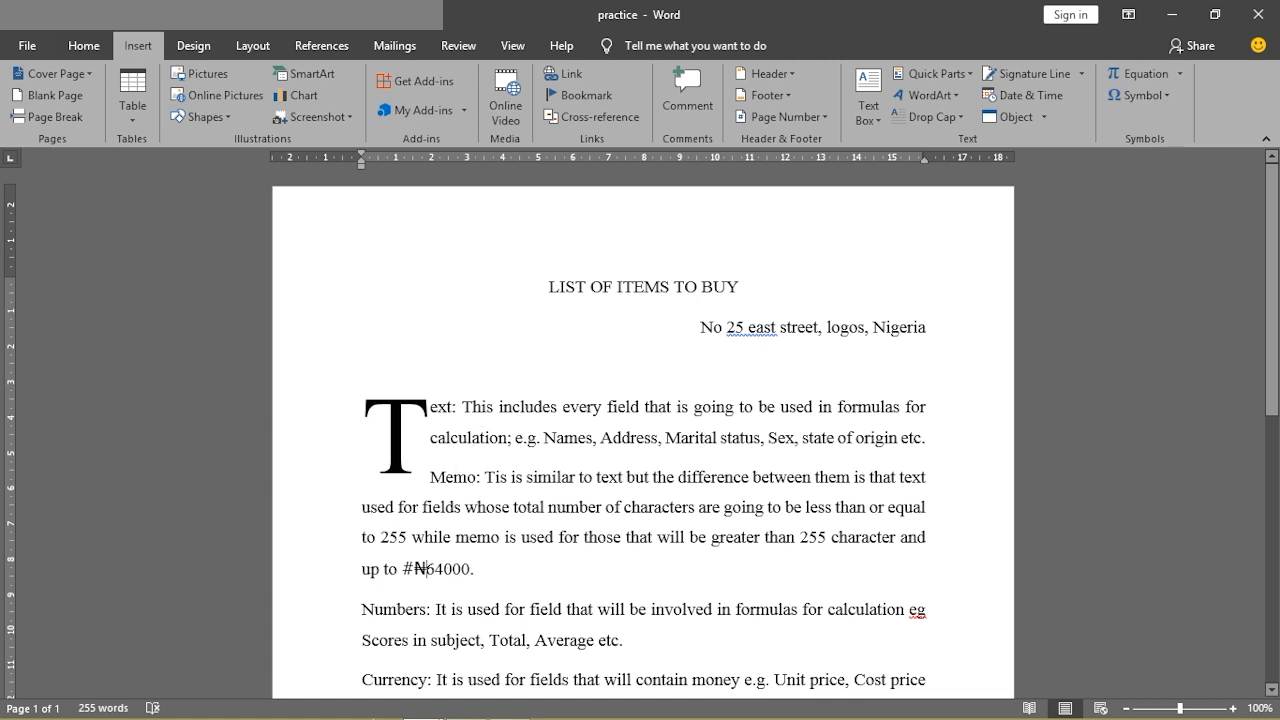
{"action": "mouse_move", "coordinate": [420, 704]}
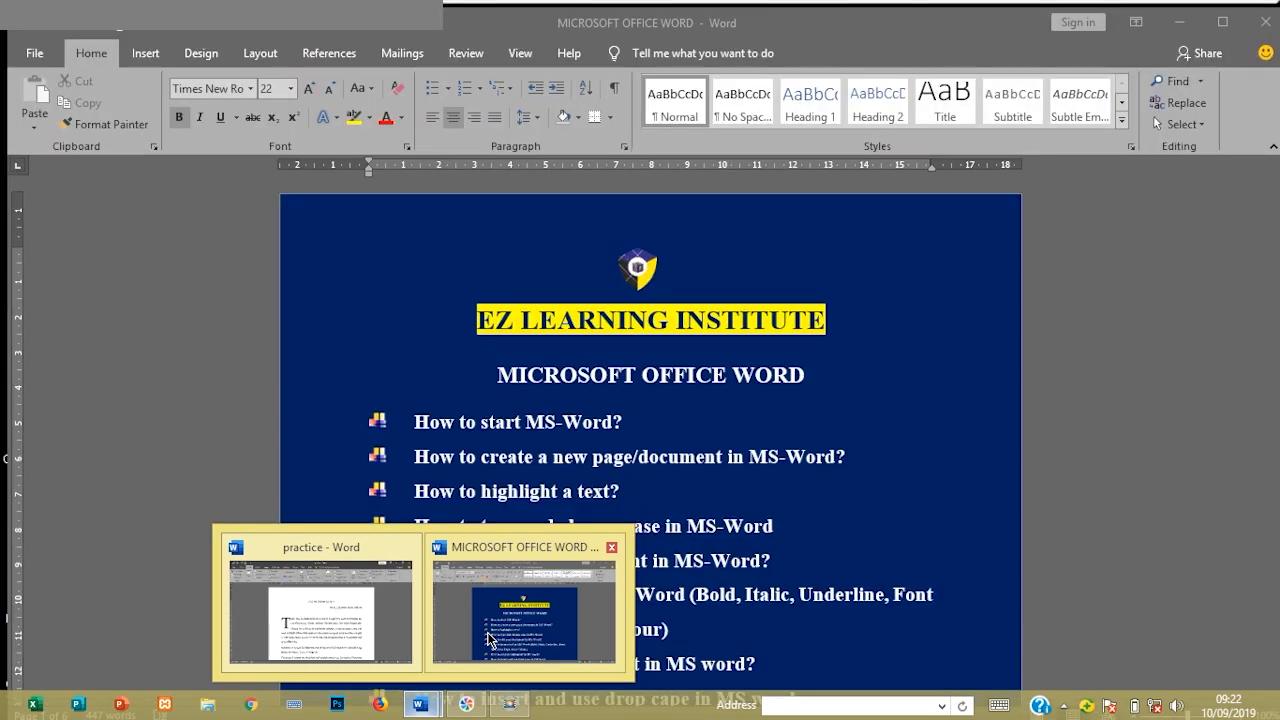
{"action": "left_click", "coordinate": [490, 638]}
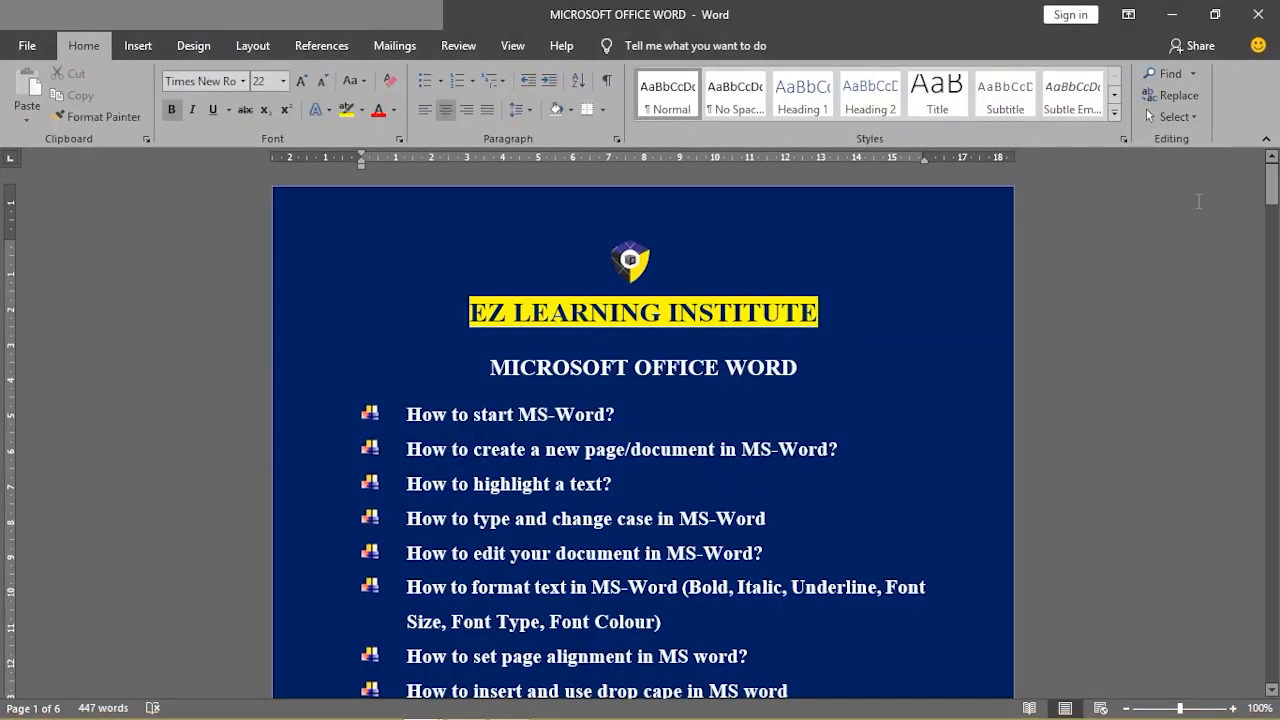
{"action": "left_click_drag", "start_coordinate": [1272, 195], "coordinate": [1272, 224]}
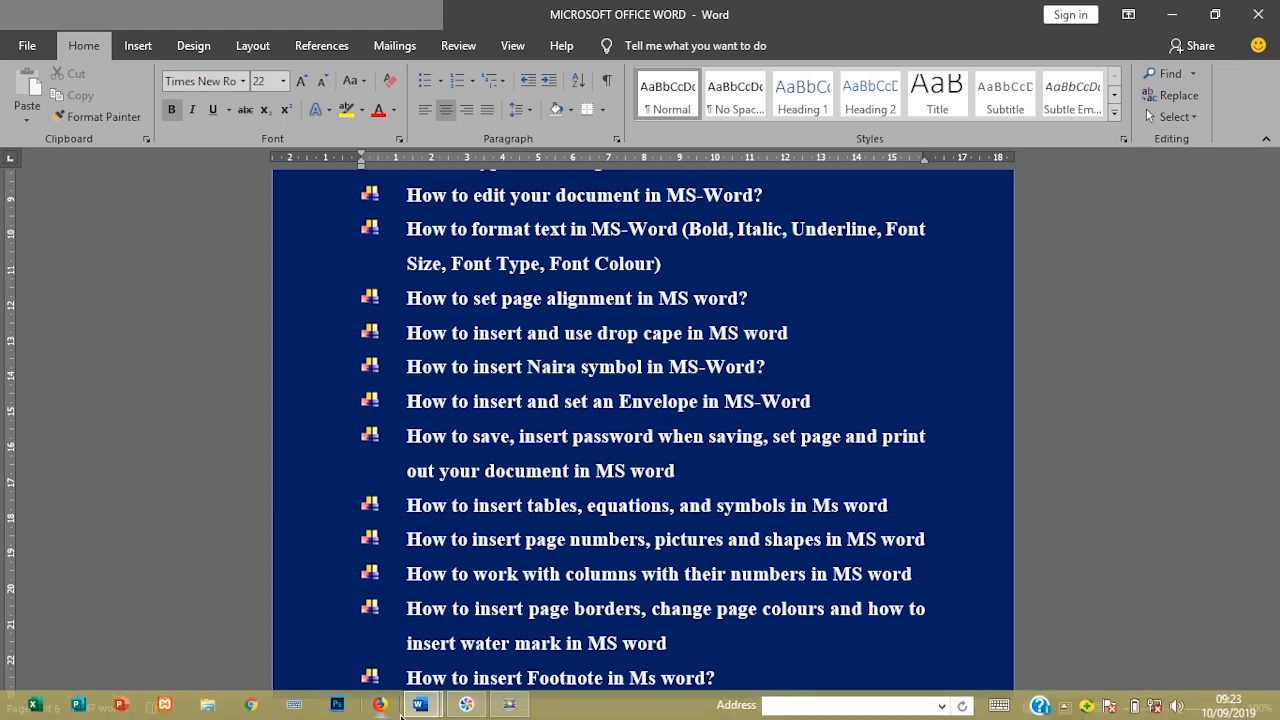
{"action": "mouse_move", "coordinate": [427, 709]}
{"action": "left_click", "coordinate": [374, 658]}
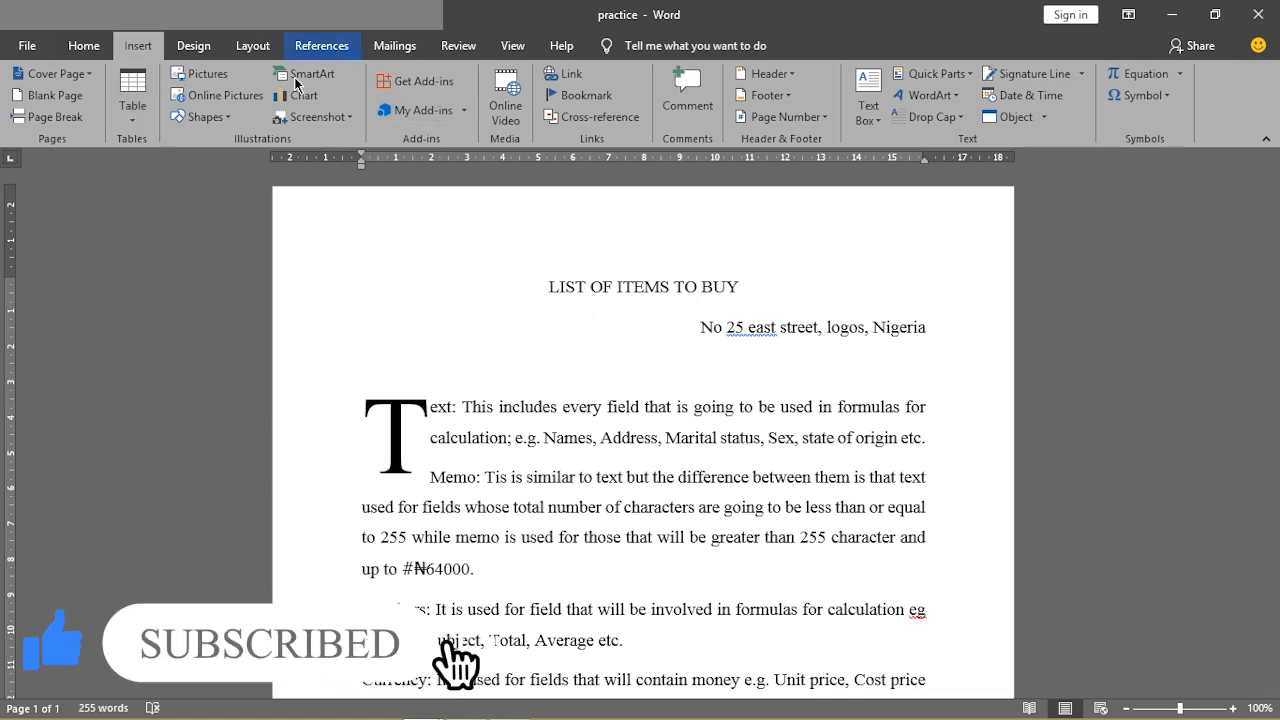
Use Mailings > Envelopes with empty addresses to add a blank envelope page to the document
{"action": "left_click", "coordinate": [385, 47]}
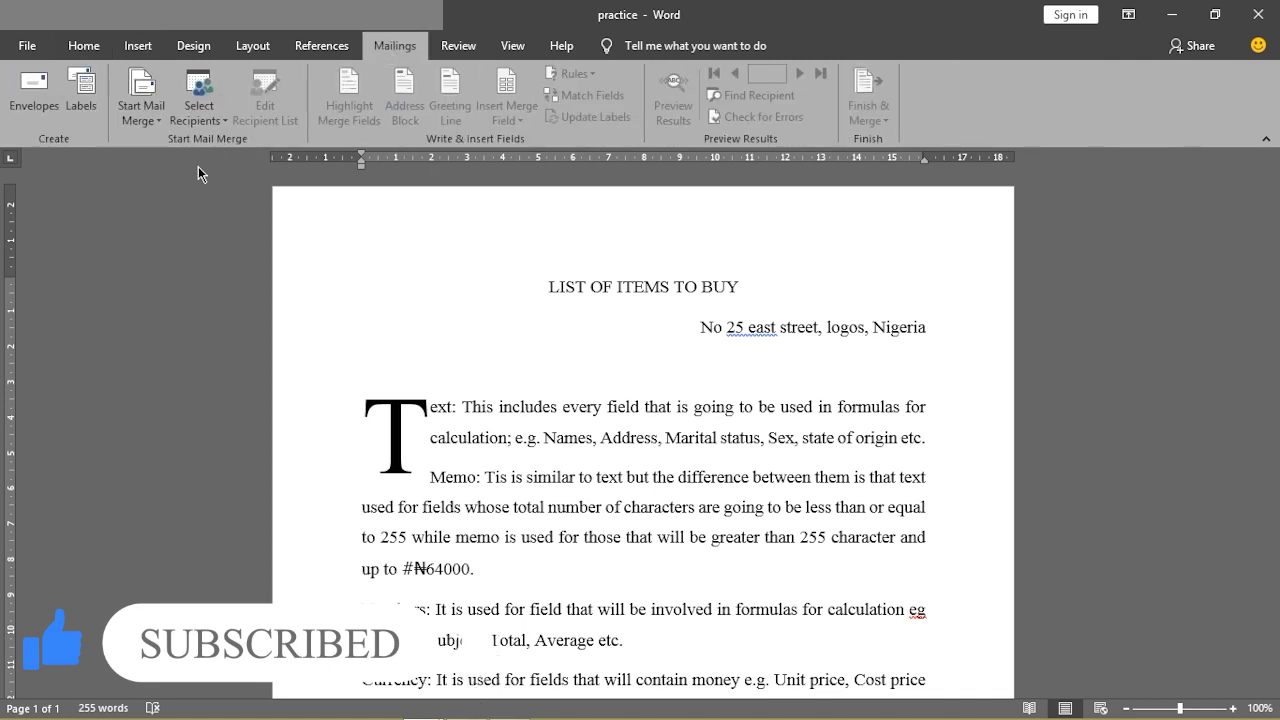
{"action": "left_click", "coordinate": [28, 108]}
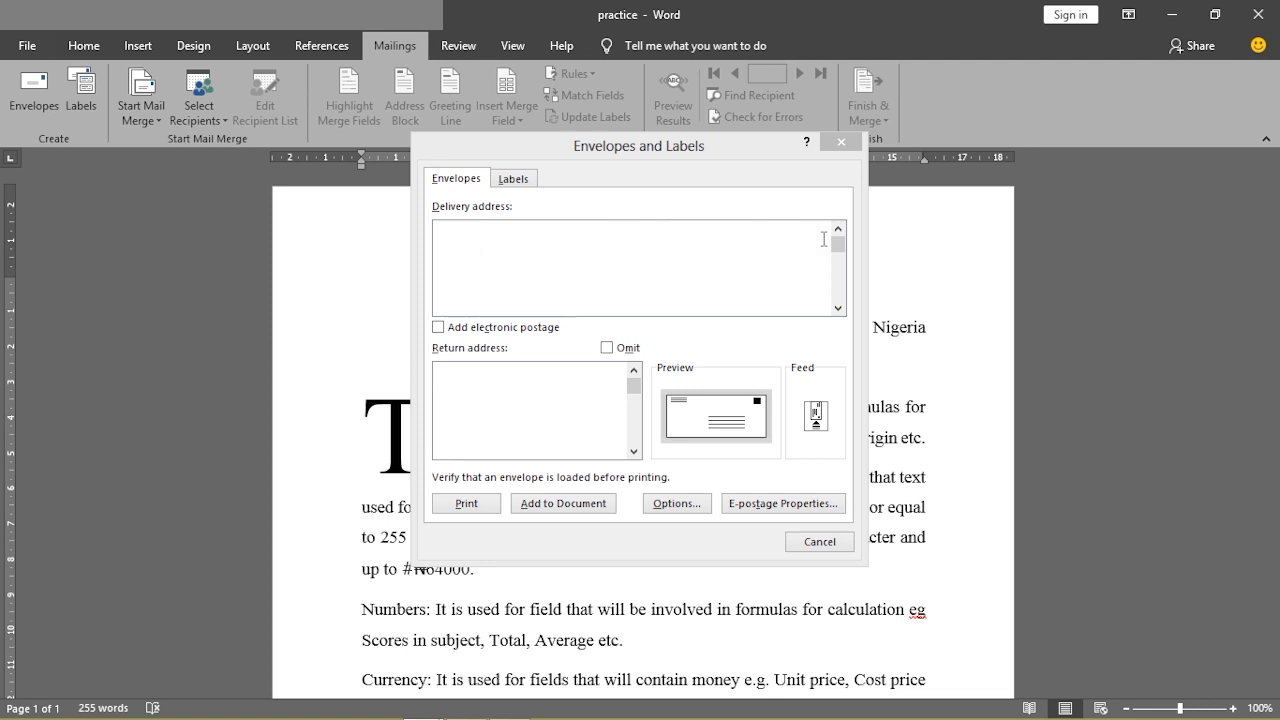
{"action": "left_click_drag", "start_coordinate": [841, 251], "coordinate": [830, 300]}
{"action": "left_click", "coordinate": [514, 397]}
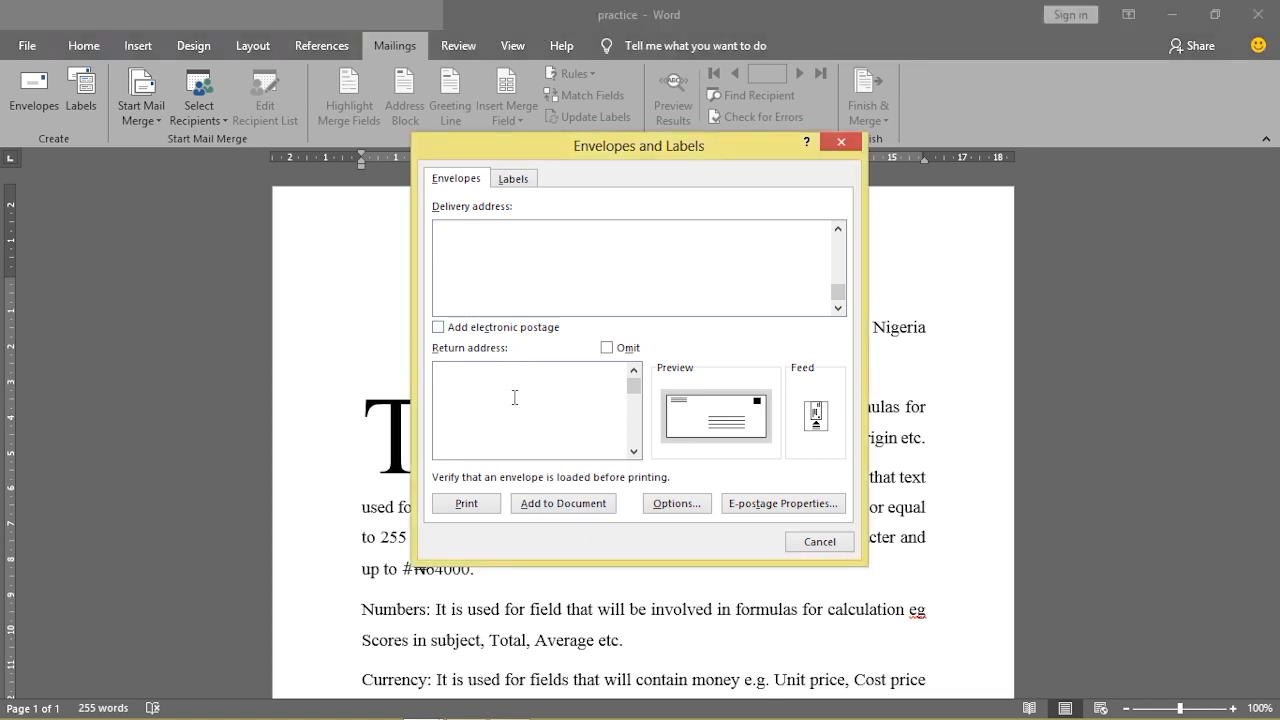
{"action": "left_click", "coordinate": [554, 503]}
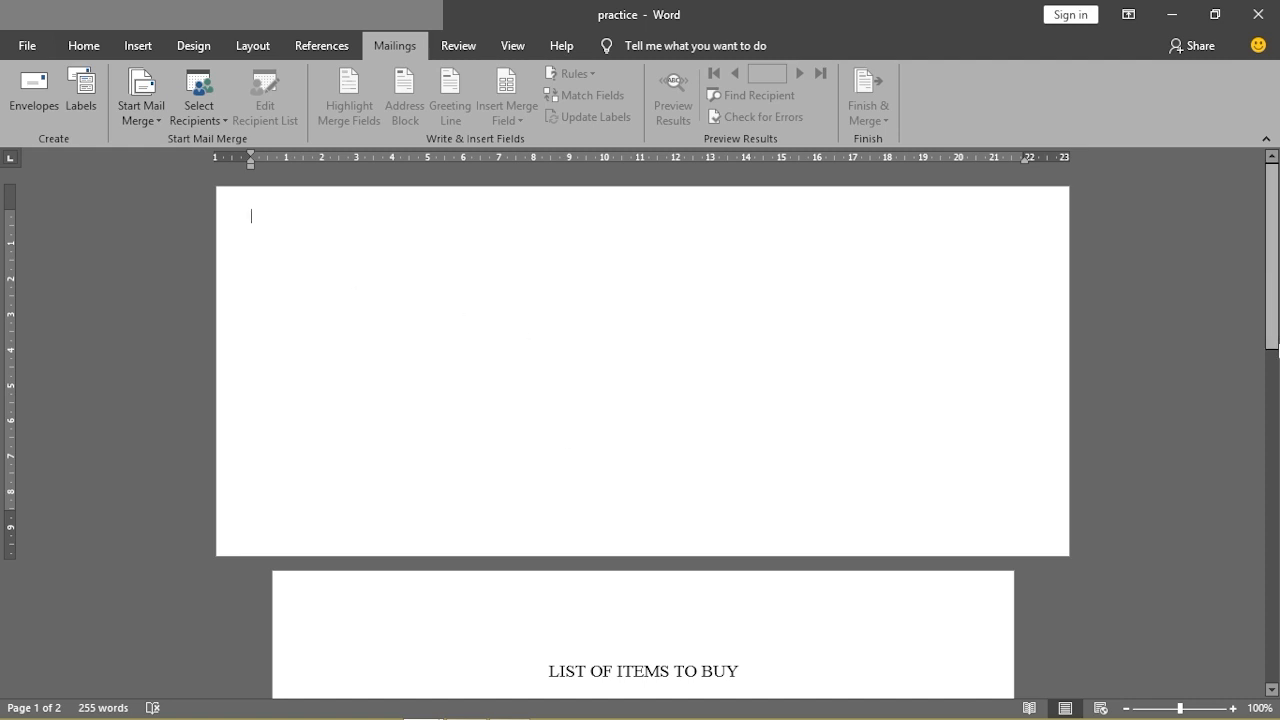
{"action": "scroll", "coordinate": [1272, 300], "scroll_direction": "down", "scroll_amount": 10}
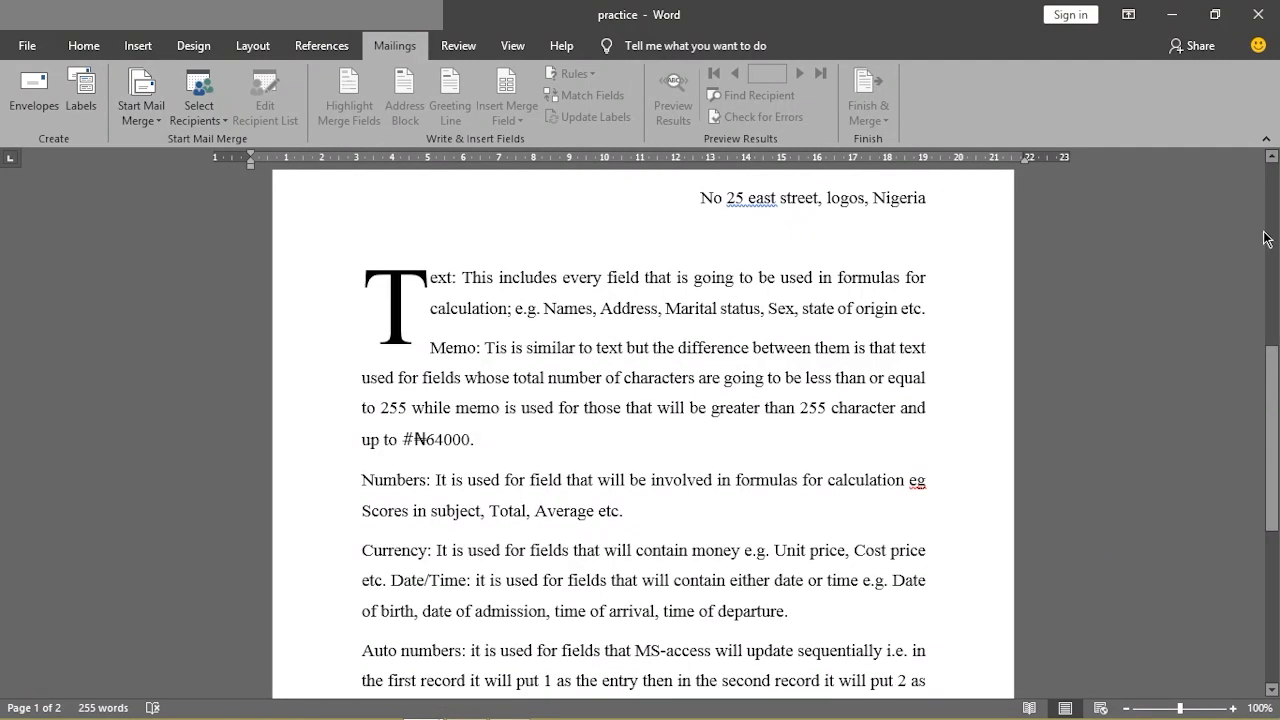
{"action": "left_click_drag", "start_coordinate": [1266, 368], "coordinate": [1260, 206]}
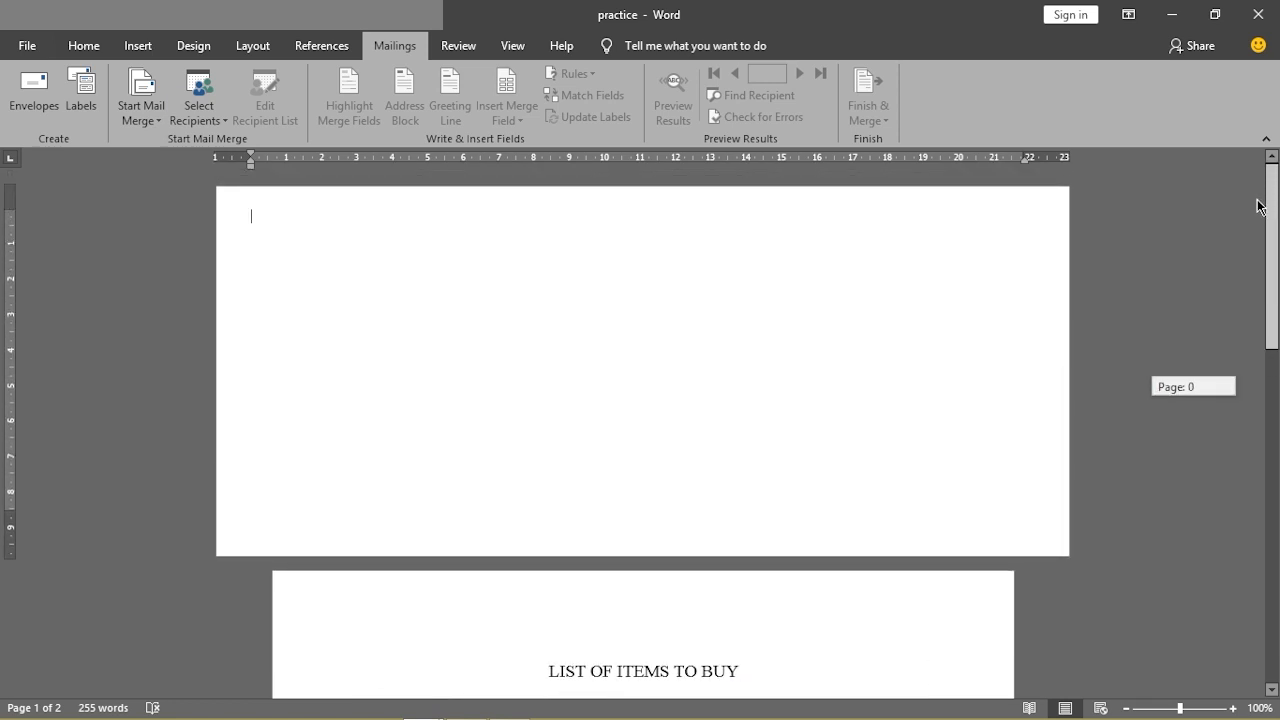
{"action": "left_click_drag", "start_coordinate": [1260, 206], "coordinate": [1258, 206]}
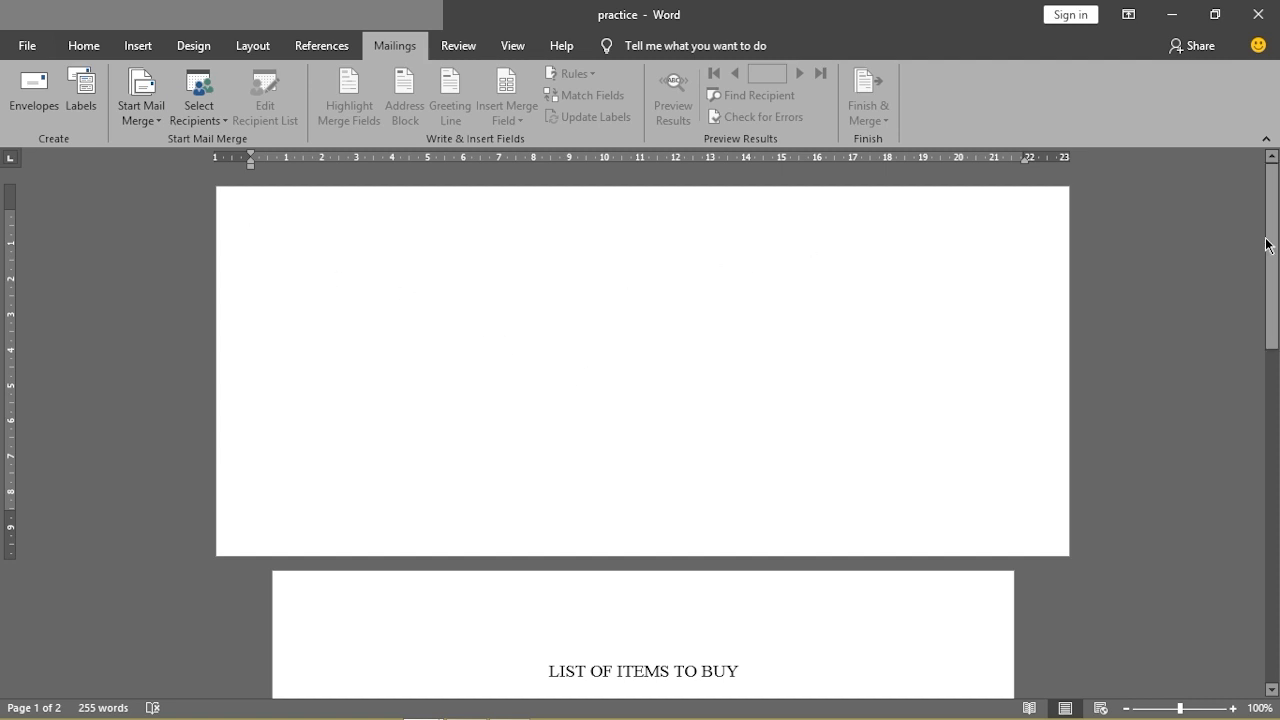
{"action": "left_click_drag", "start_coordinate": [1276, 230], "coordinate": [1276, 380]}
{"action": "left_click_drag", "start_coordinate": [1276, 320], "coordinate": [1276, 165]}
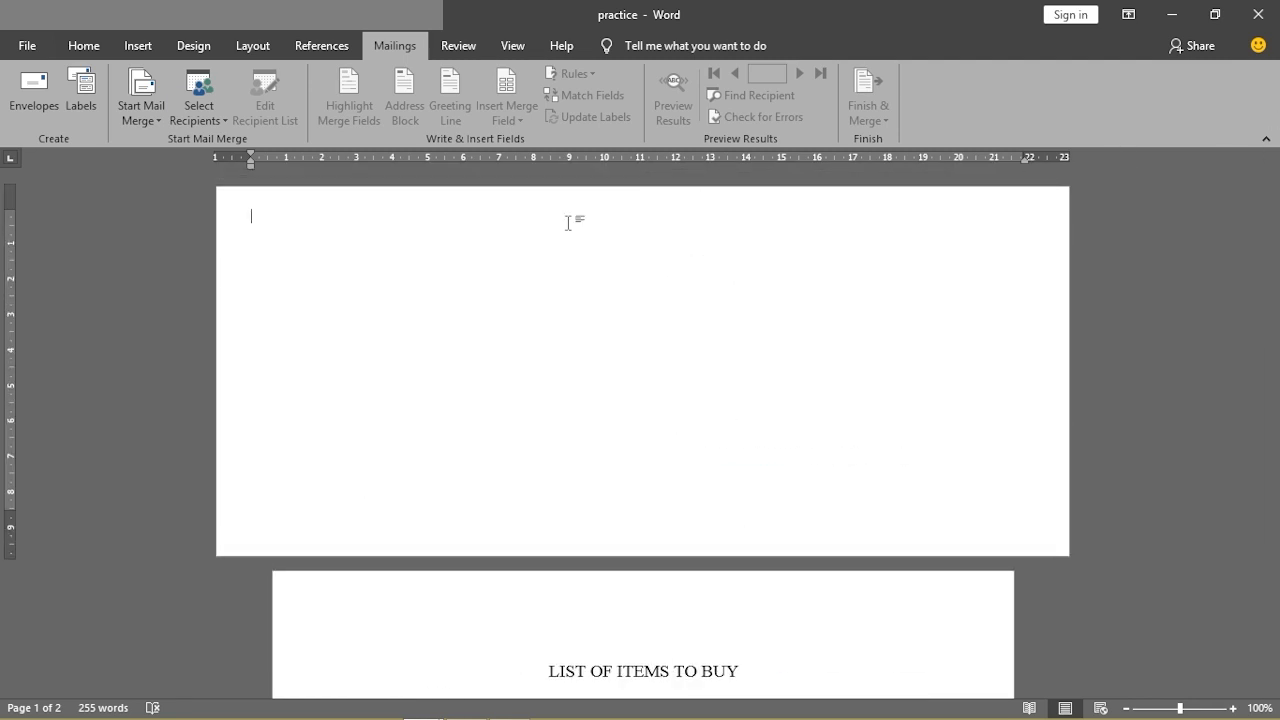
{"action": "mouse_move", "coordinate": [266, 708]}
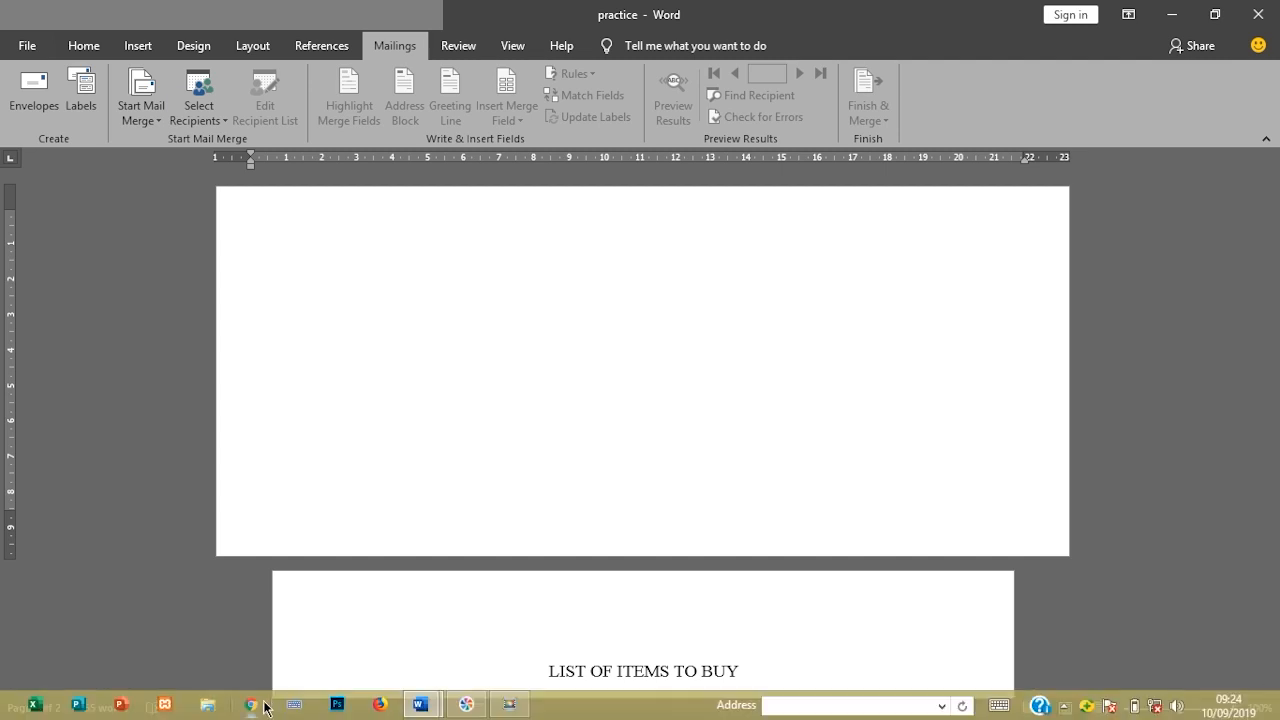
{"action": "mouse_move", "coordinate": [420, 705]}
{"action": "left_click", "coordinate": [325, 637]}
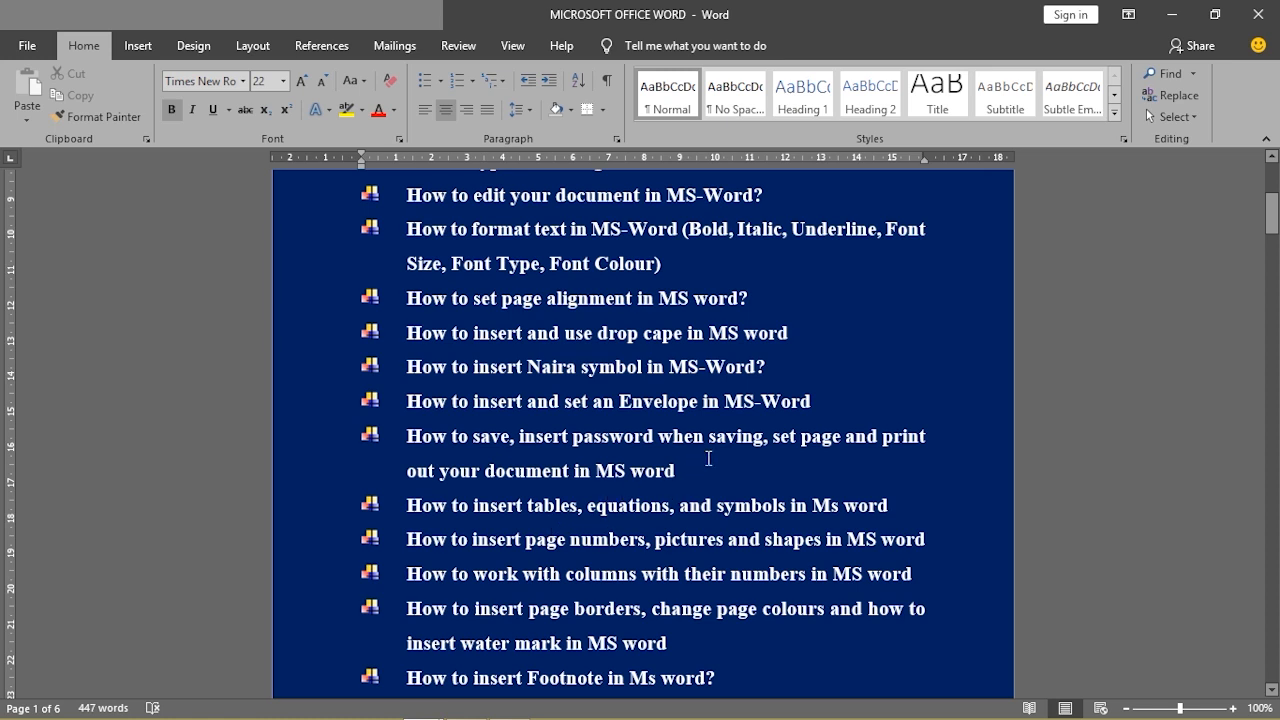
{"action": "left_click", "coordinate": [1175, 22]}
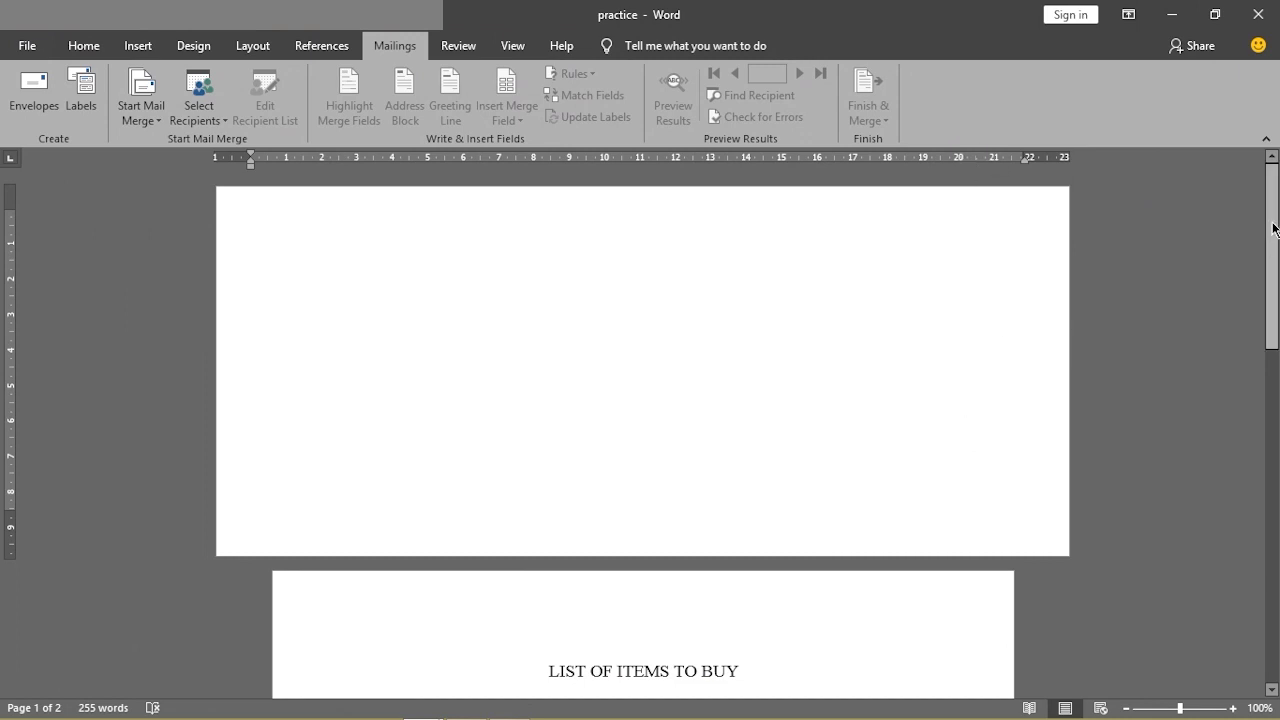
{"action": "left_click_drag", "start_coordinate": [1275, 228], "coordinate": [1277, 362]}
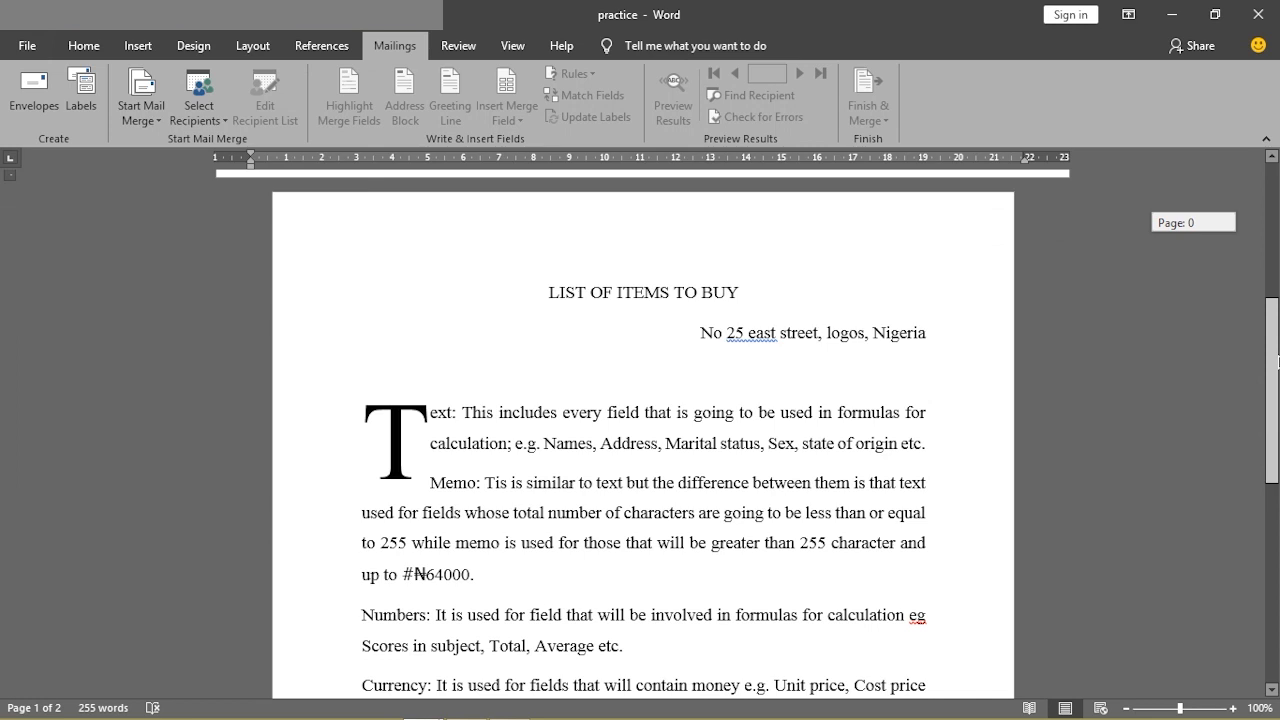
{"action": "left_click_drag", "start_coordinate": [1277, 362], "coordinate": [1274, 230]}
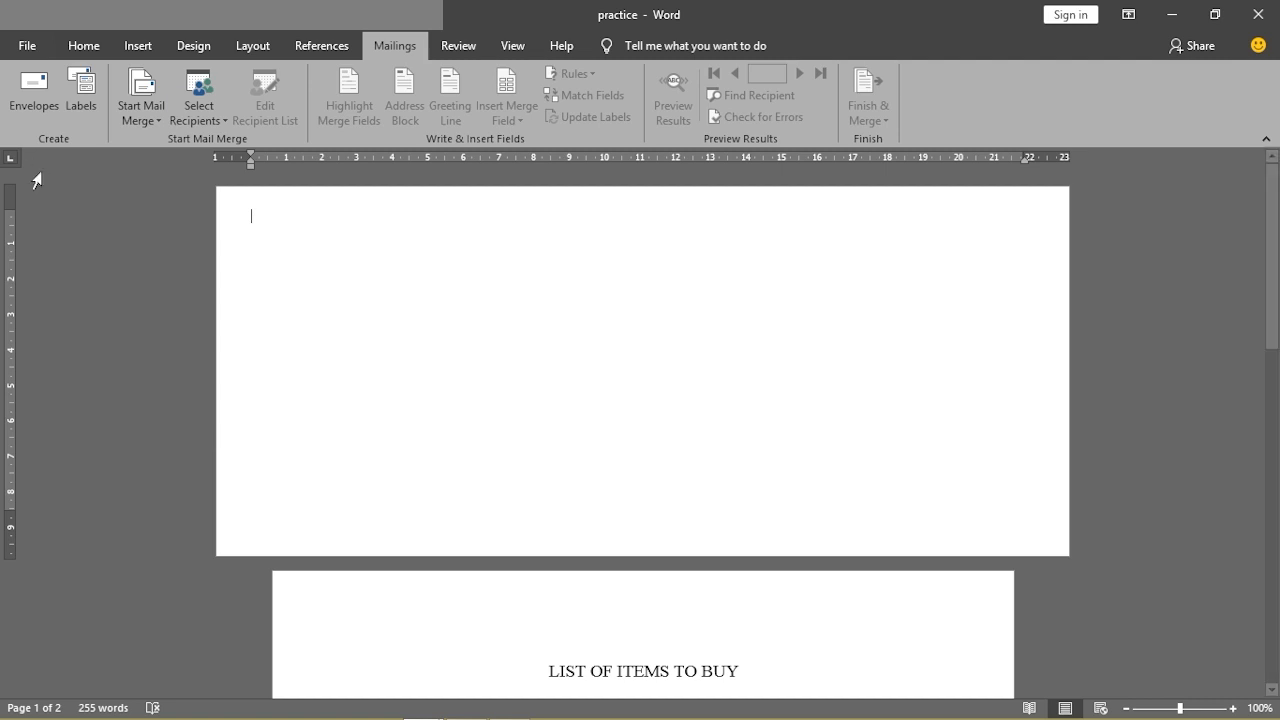
Save the practice document with File > Save, repeating the save three times
{"action": "left_click", "coordinate": [40, 44]}
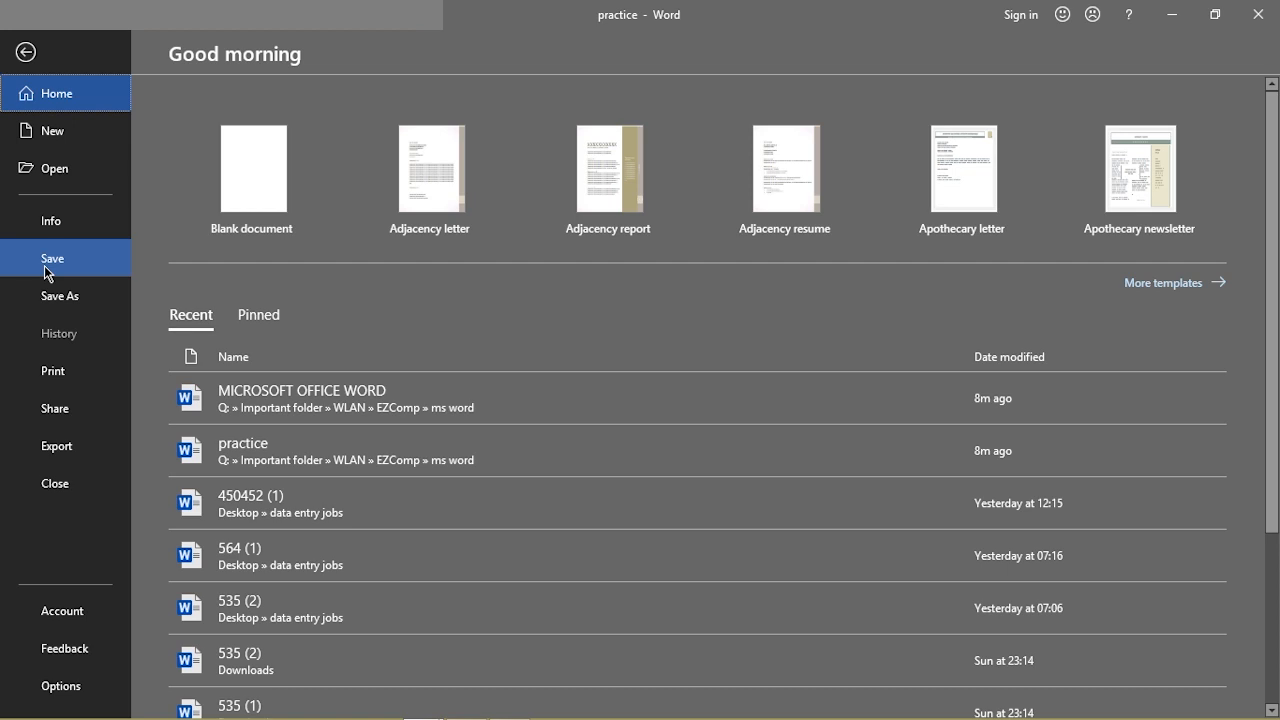
{"action": "left_click", "coordinate": [44, 262]}
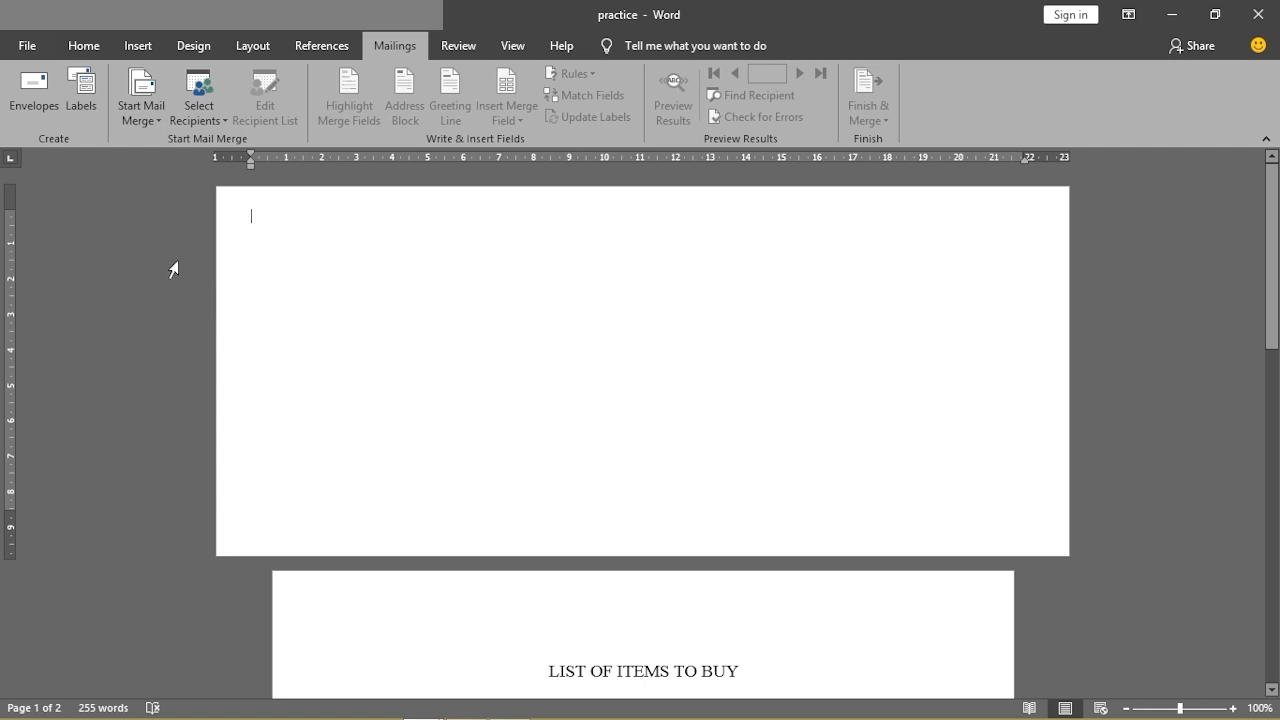
{"action": "left_click", "coordinate": [27, 46]}
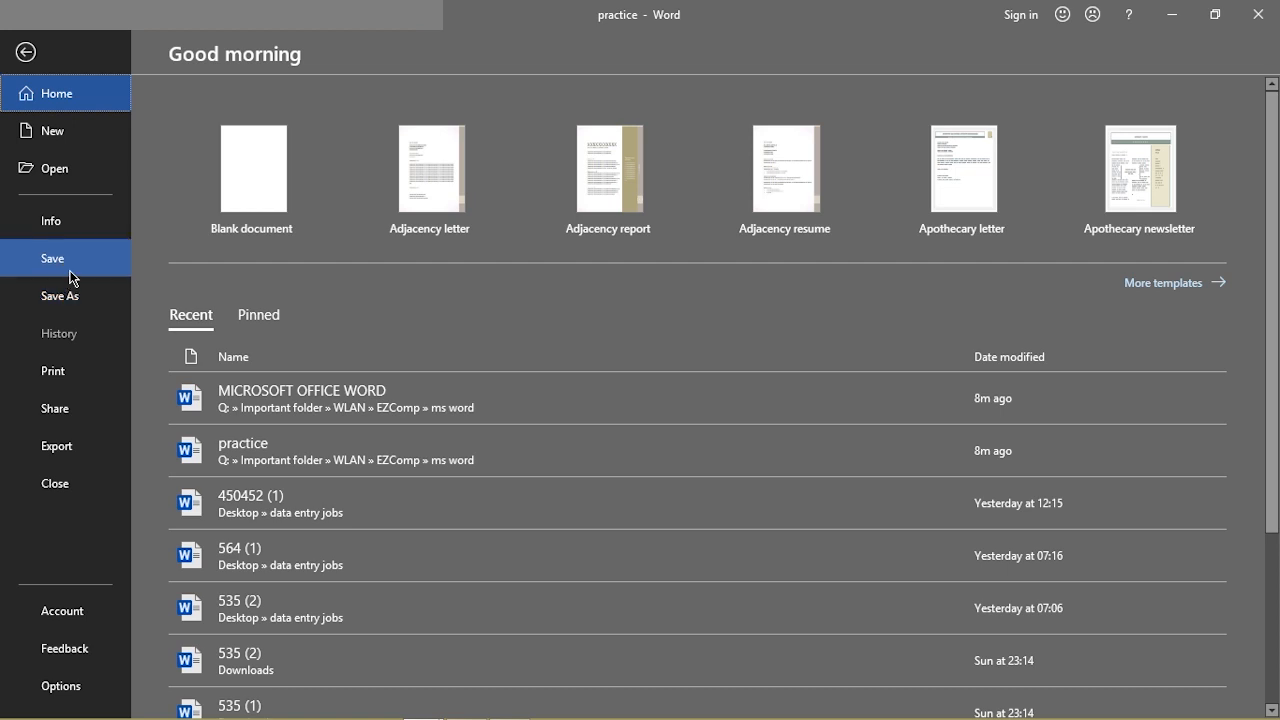
{"action": "left_click", "coordinate": [70, 268]}
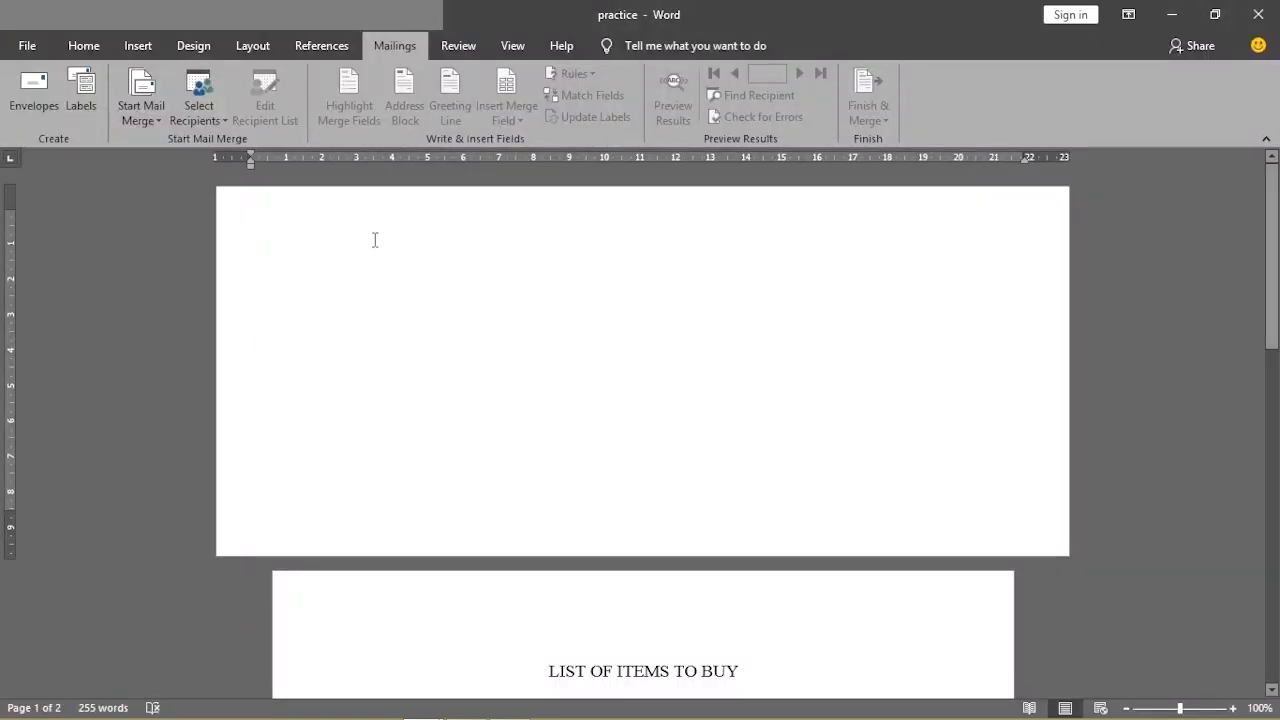
{"action": "left_click", "coordinate": [27, 46]}
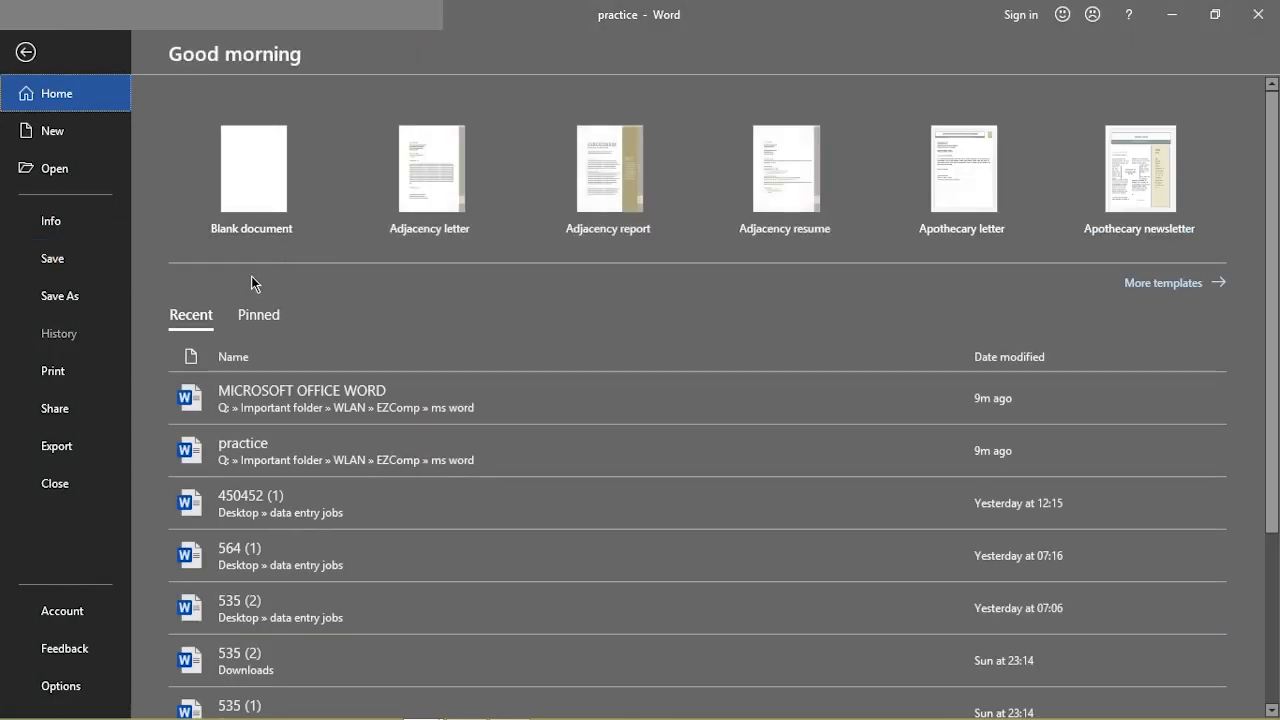
{"action": "left_click", "coordinate": [55, 268]}
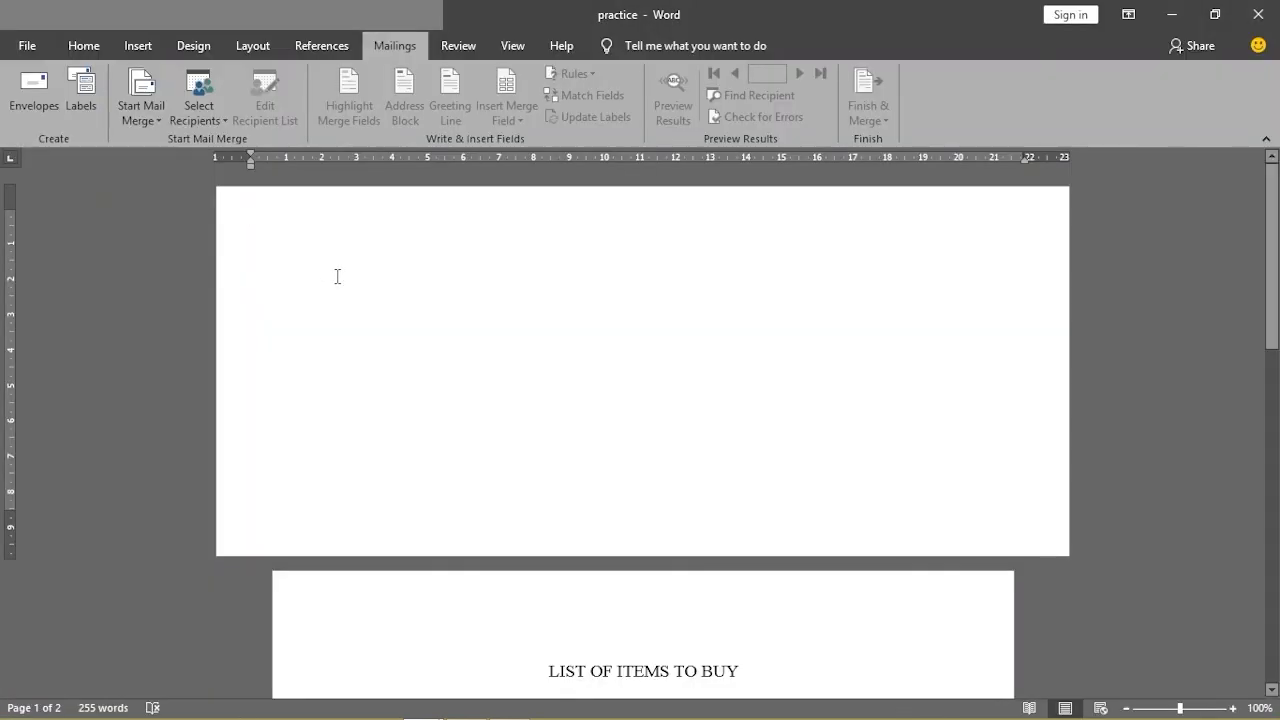
Go to File > Save As to list This PC's recent folders
{"action": "left_click", "coordinate": [29, 47]}
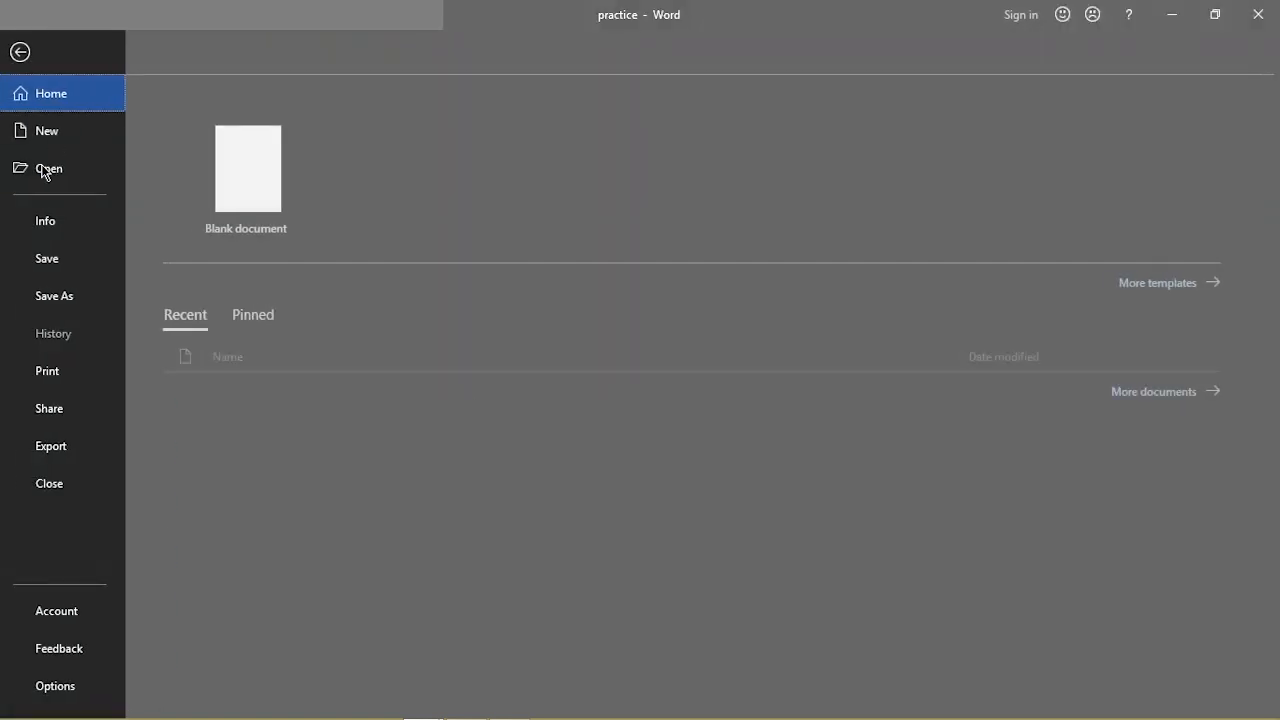
{"action": "left_click", "coordinate": [66, 298]}
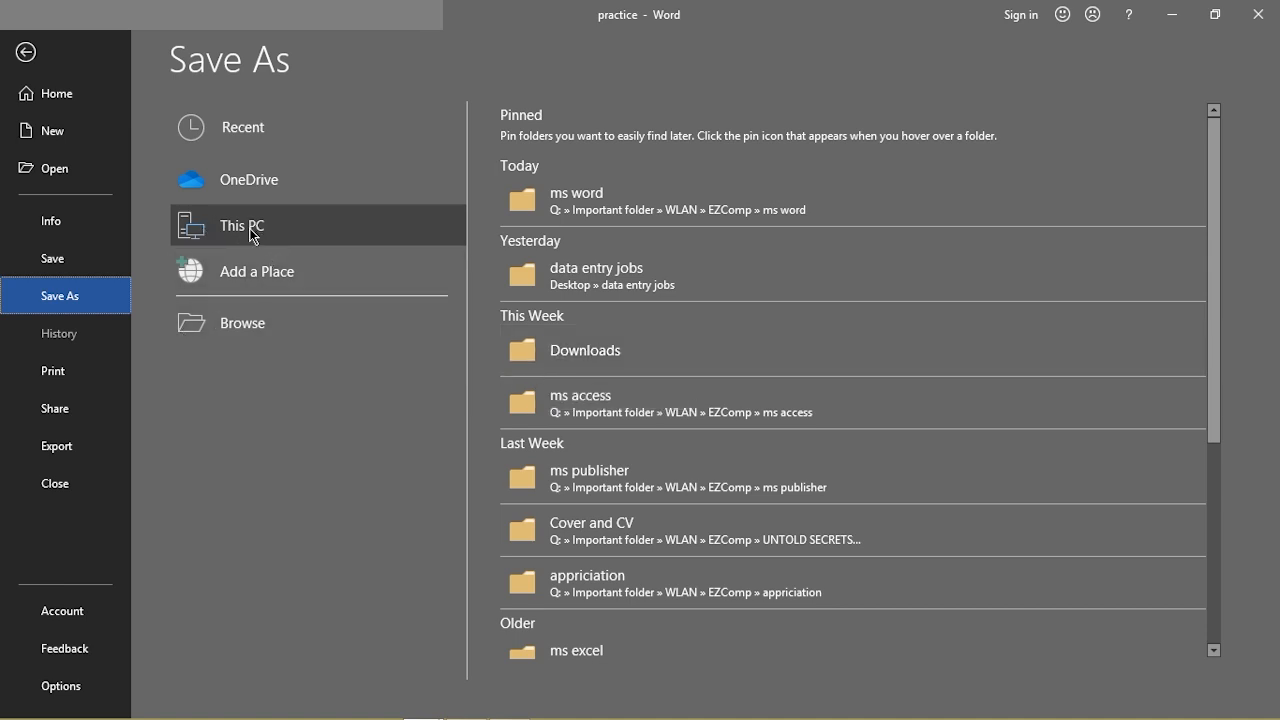
In the ms word folder, name the file practice1 as a Word Document and show the Tools options
{"action": "left_click", "coordinate": [560, 212]}
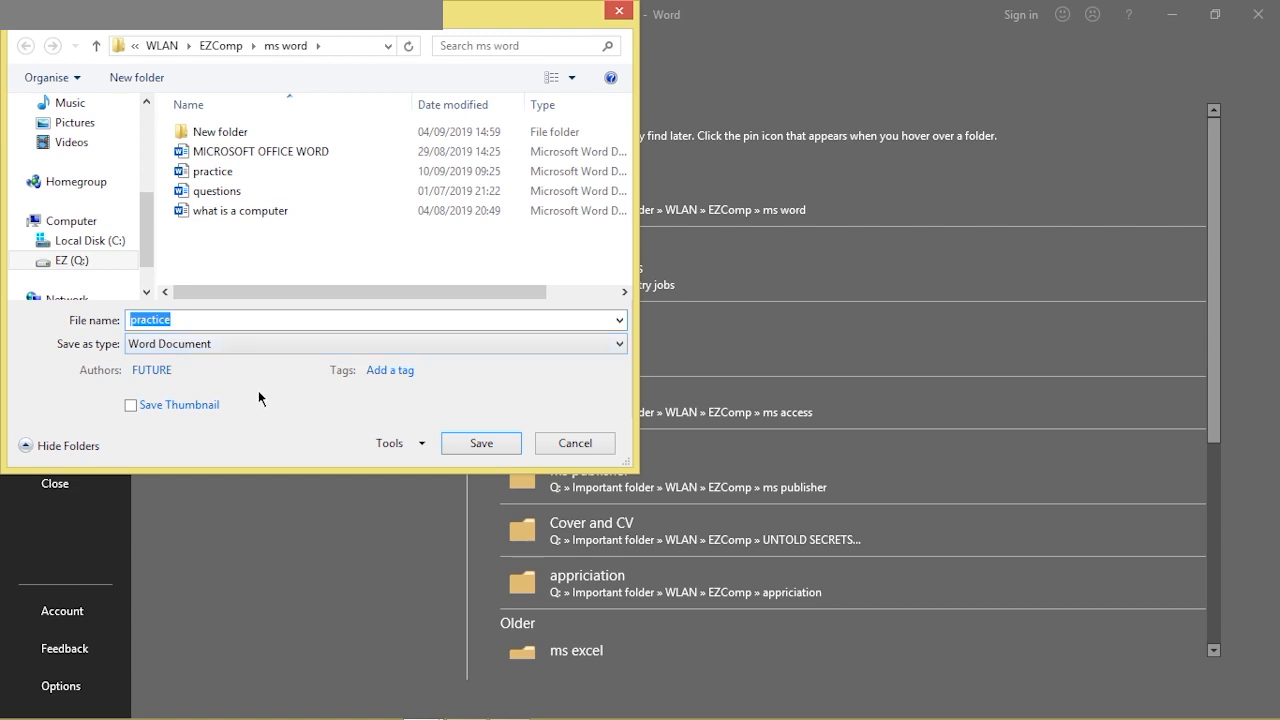
{"action": "mouse_move", "coordinate": [419, 706]}
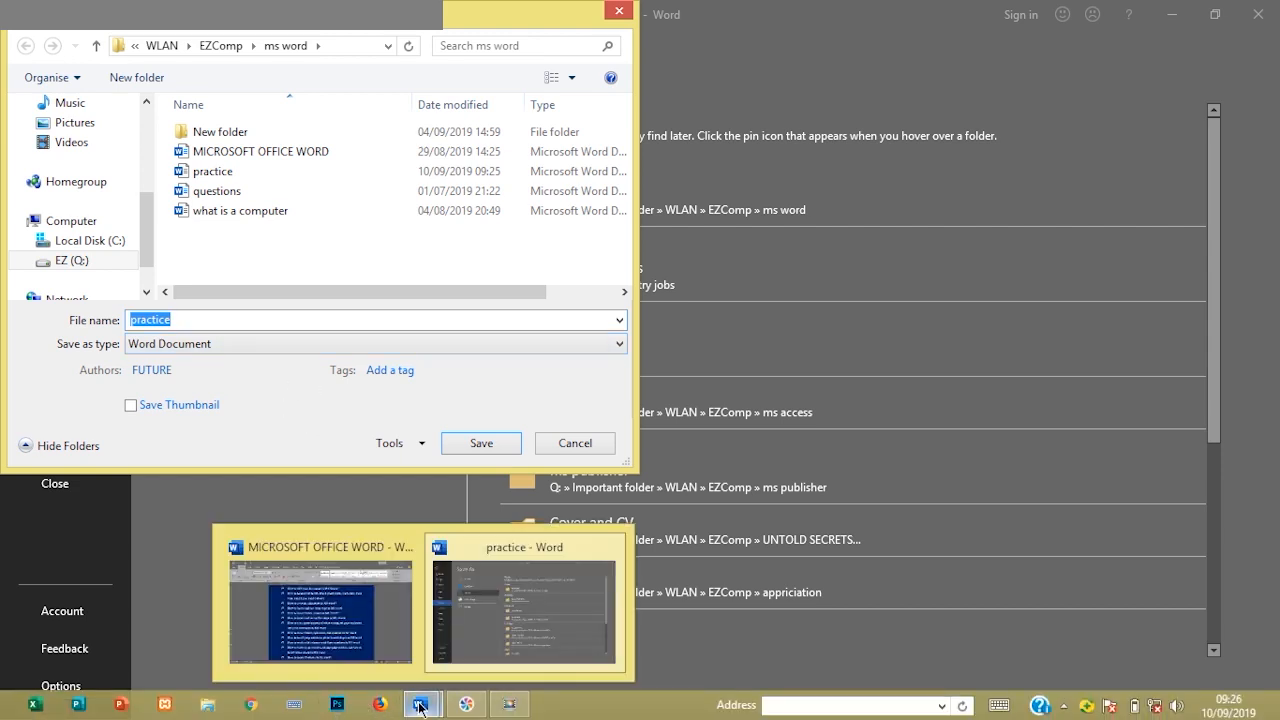
{"action": "mouse_move", "coordinate": [352, 625]}
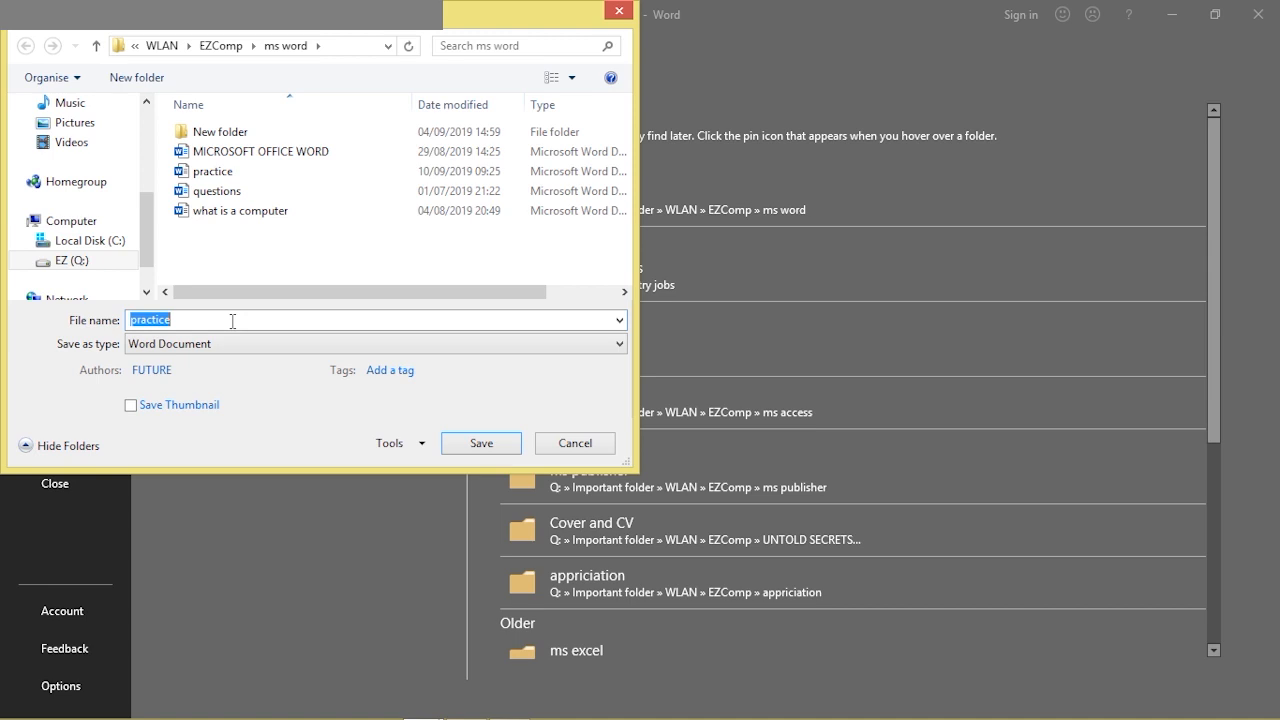
{"action": "left_click", "coordinate": [230, 322]}
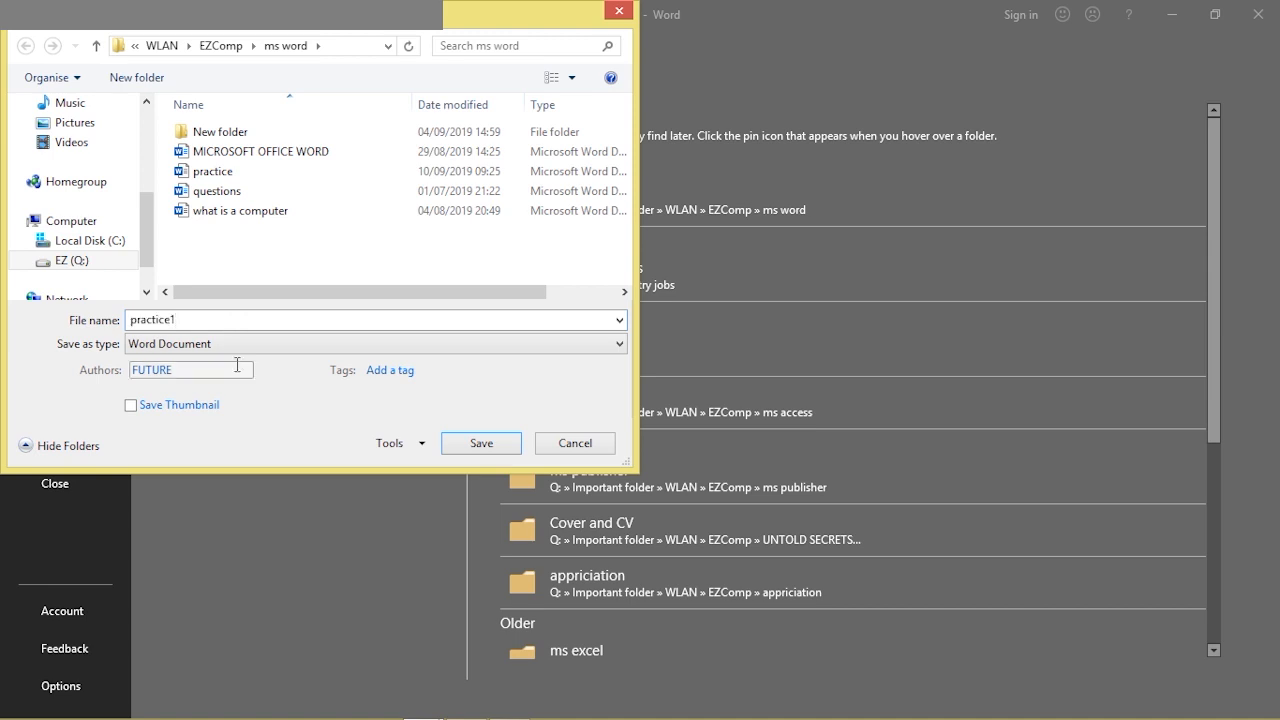
{"action": "left_click", "coordinate": [211, 342]}
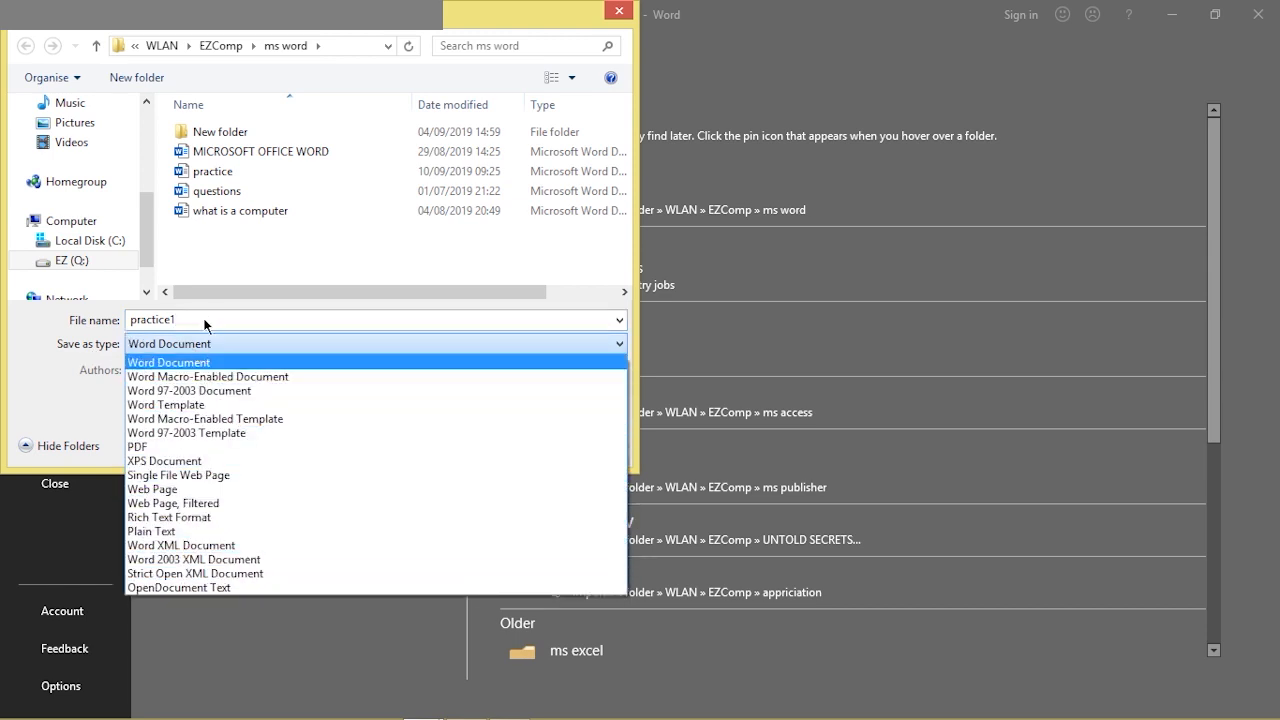
{"action": "left_click", "coordinate": [192, 346]}
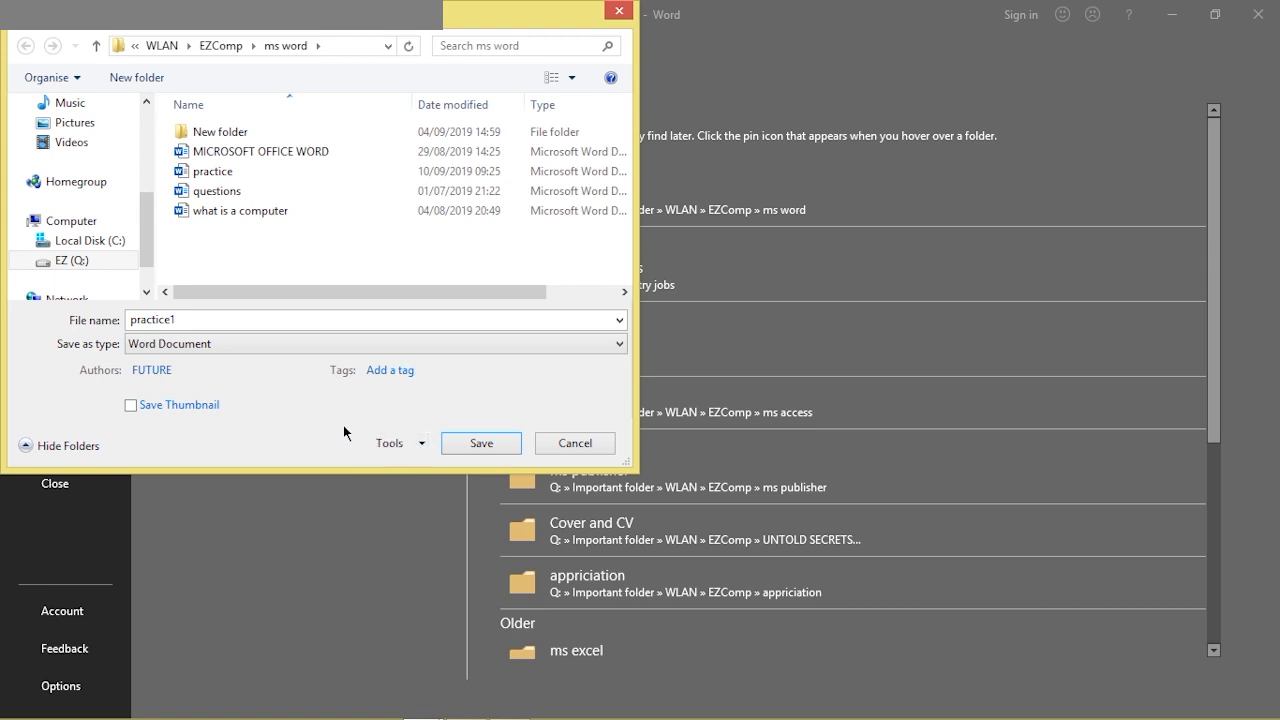
{"action": "left_click", "coordinate": [420, 448]}
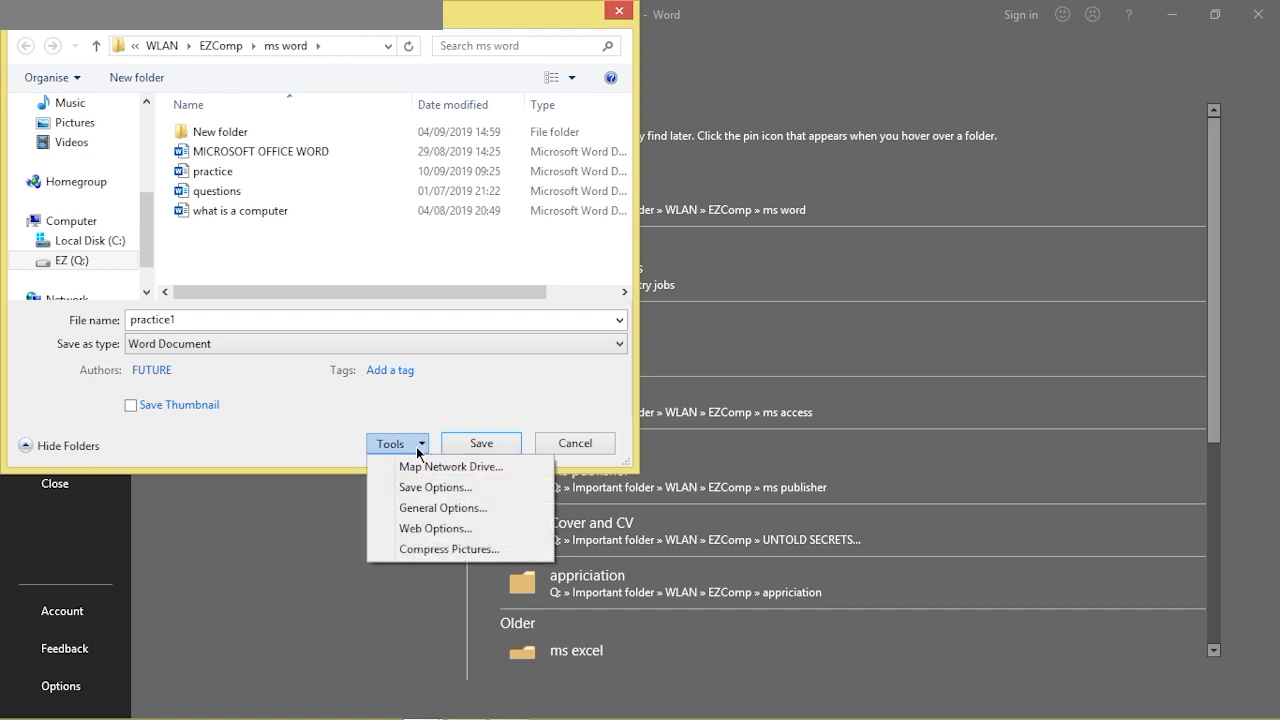
In General Options, set a password to open and a password to modify, confirming each
{"action": "left_click", "coordinate": [430, 509]}
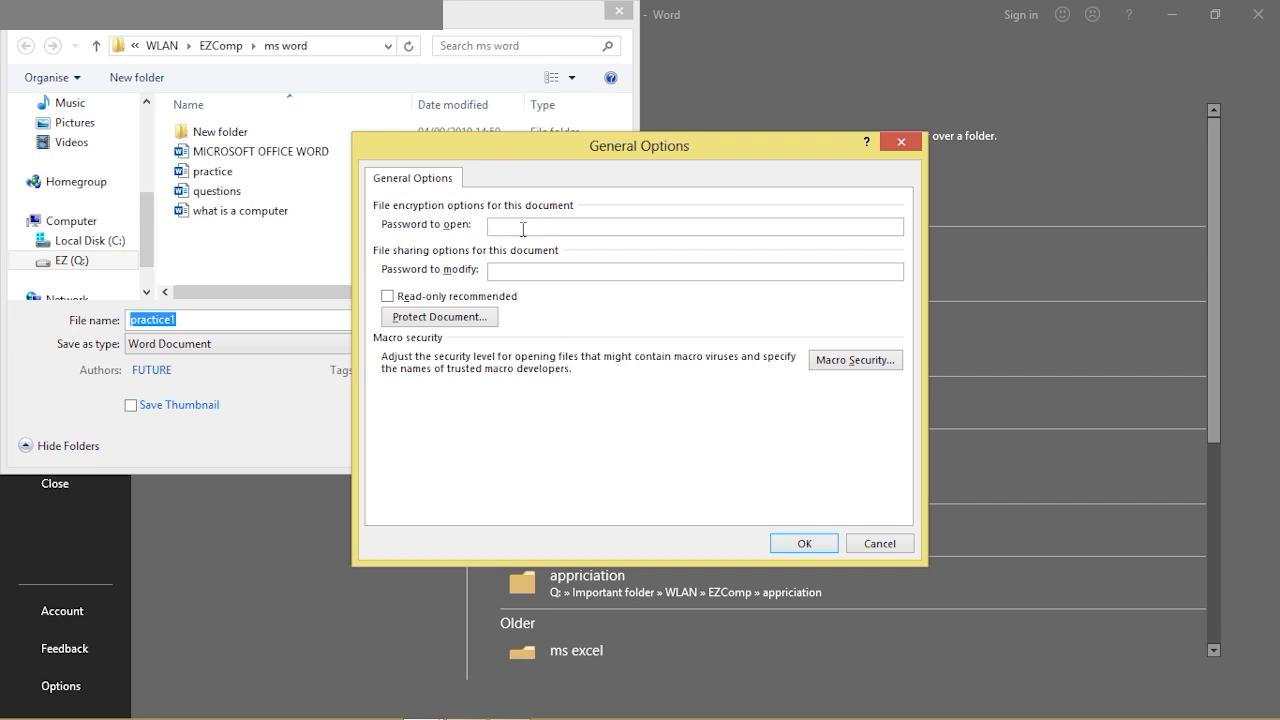
{"action": "type", "text": "123456"}
{"action": "type", "text": "23456"}
{"action": "left_click", "coordinate": [804, 544]}
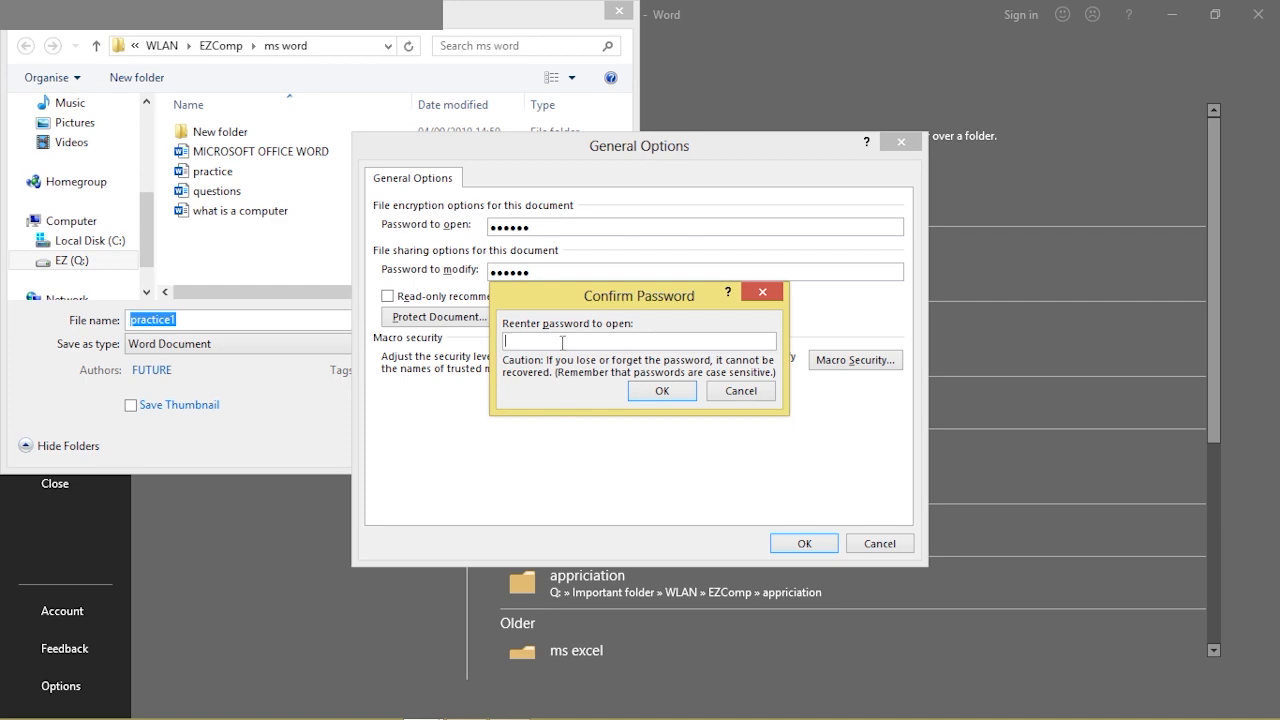
{"action": "type", "text": "123456"}
{"action": "left_click", "coordinate": [641, 393]}
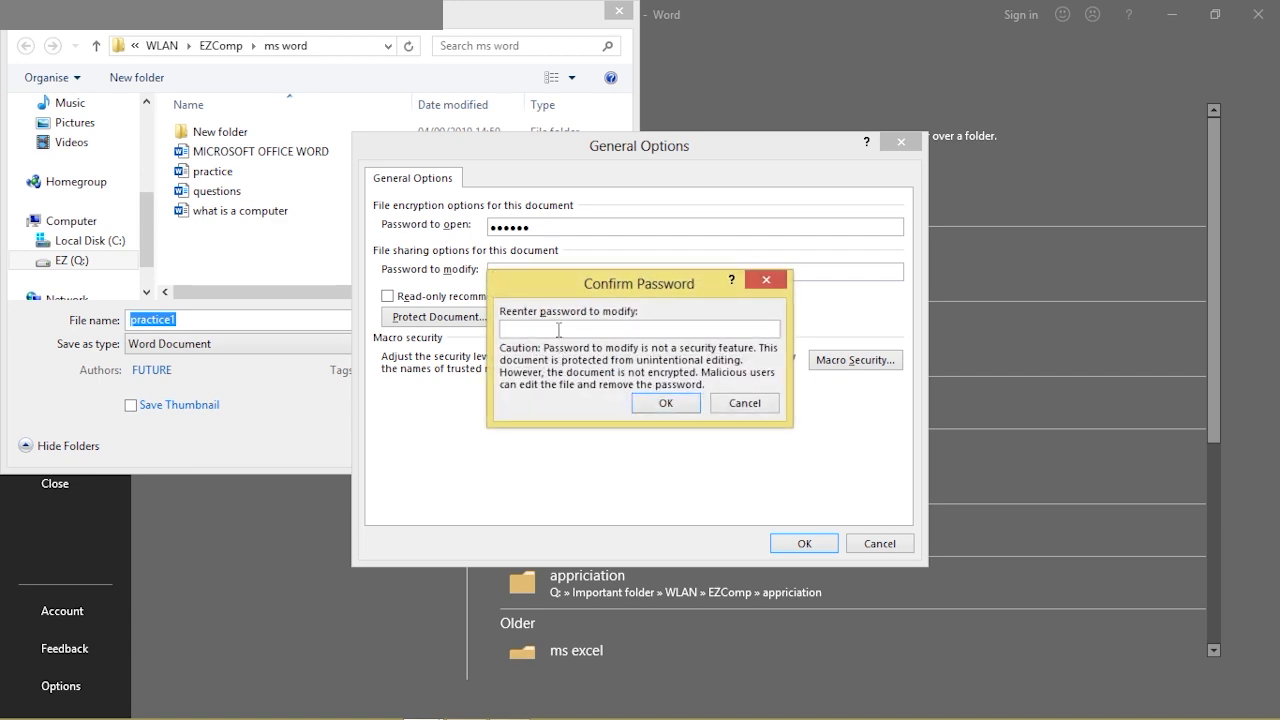
{"action": "type", "text": "123456"}
{"action": "left_click", "coordinate": [648, 404]}
{"action": "key", "text": "Return"}
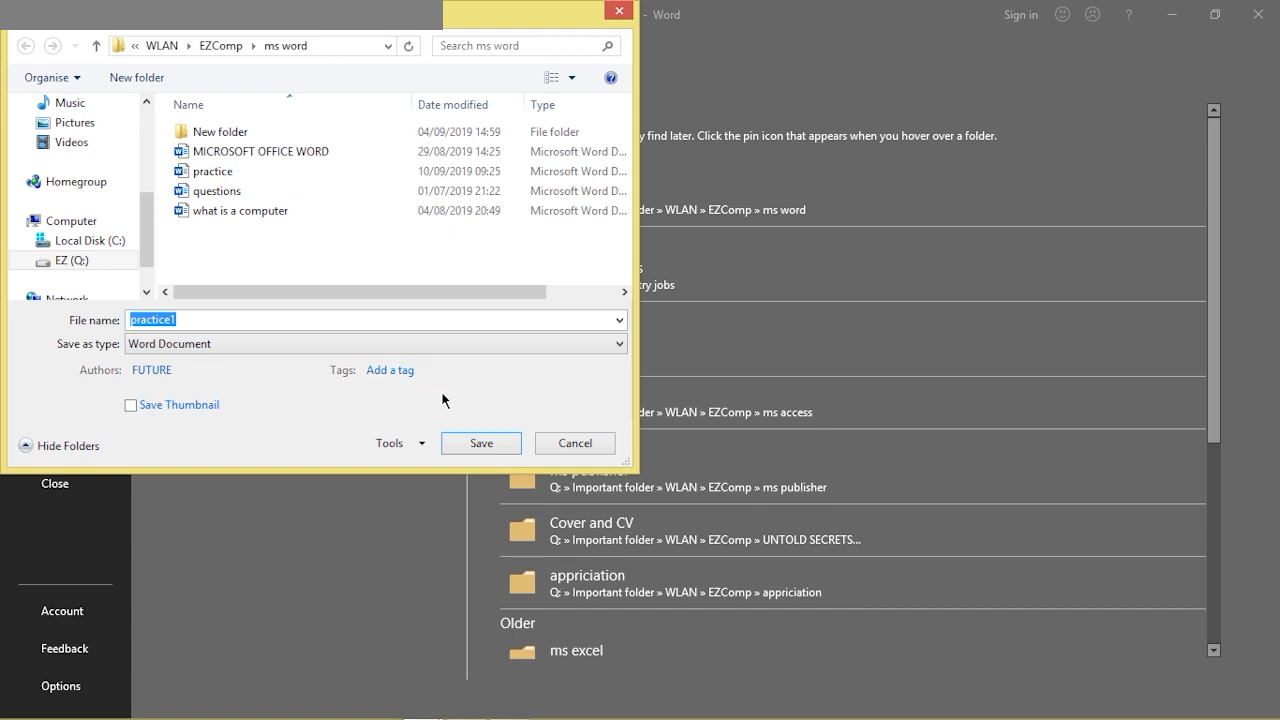
Save practice1 with its passwords, close Word, then open and close the desktop ezd folder
{"action": "left_click", "coordinate": [473, 444]}
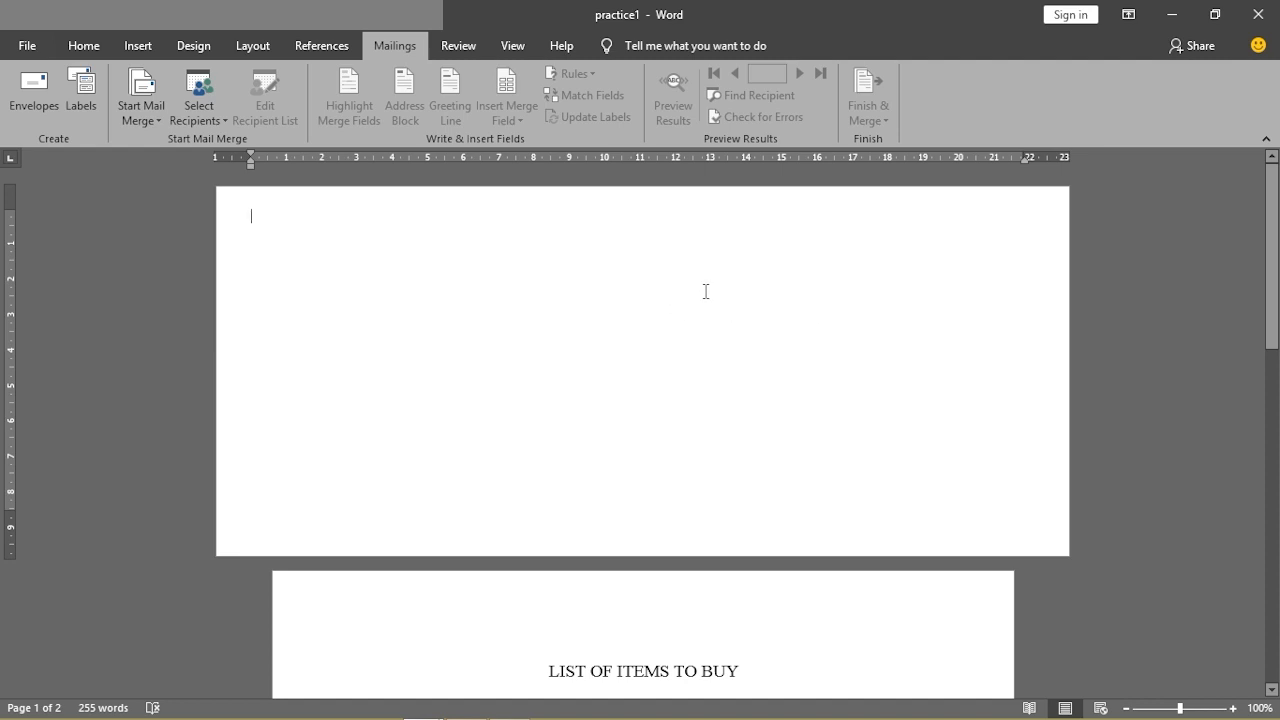
{"action": "left_click", "coordinate": [1262, 24]}
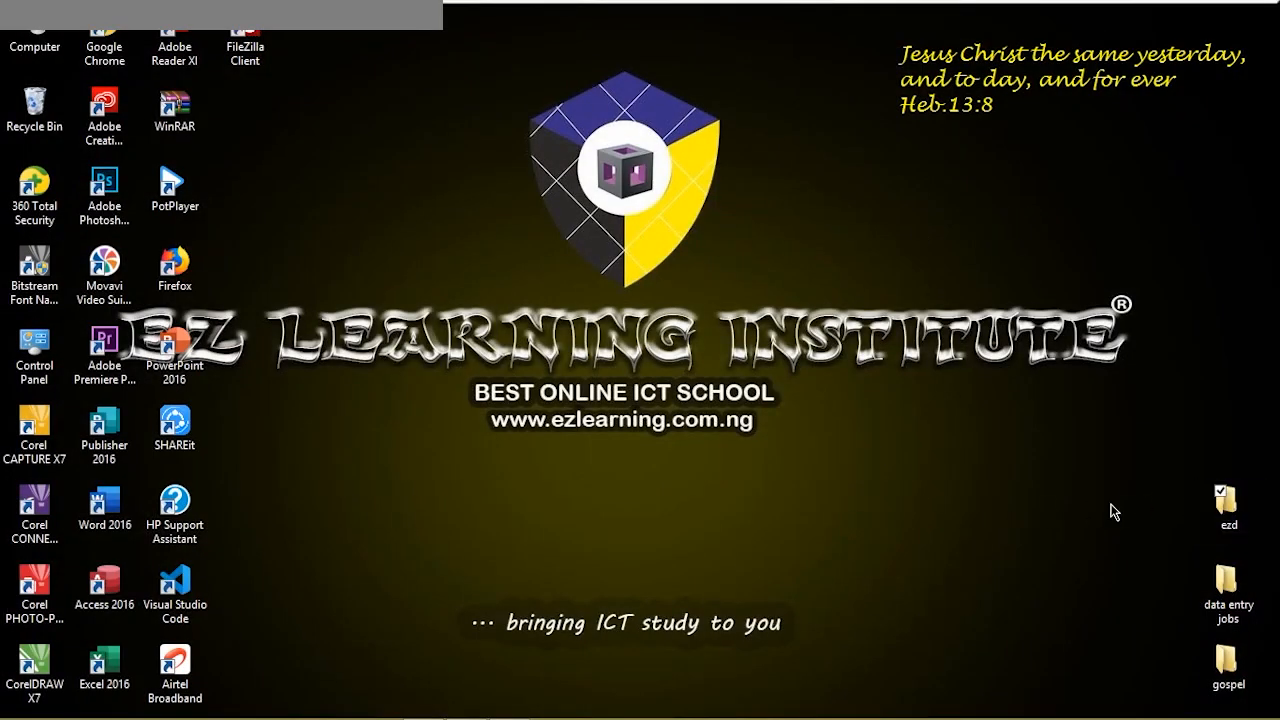
{"action": "double_click", "coordinate": [1228, 512]}
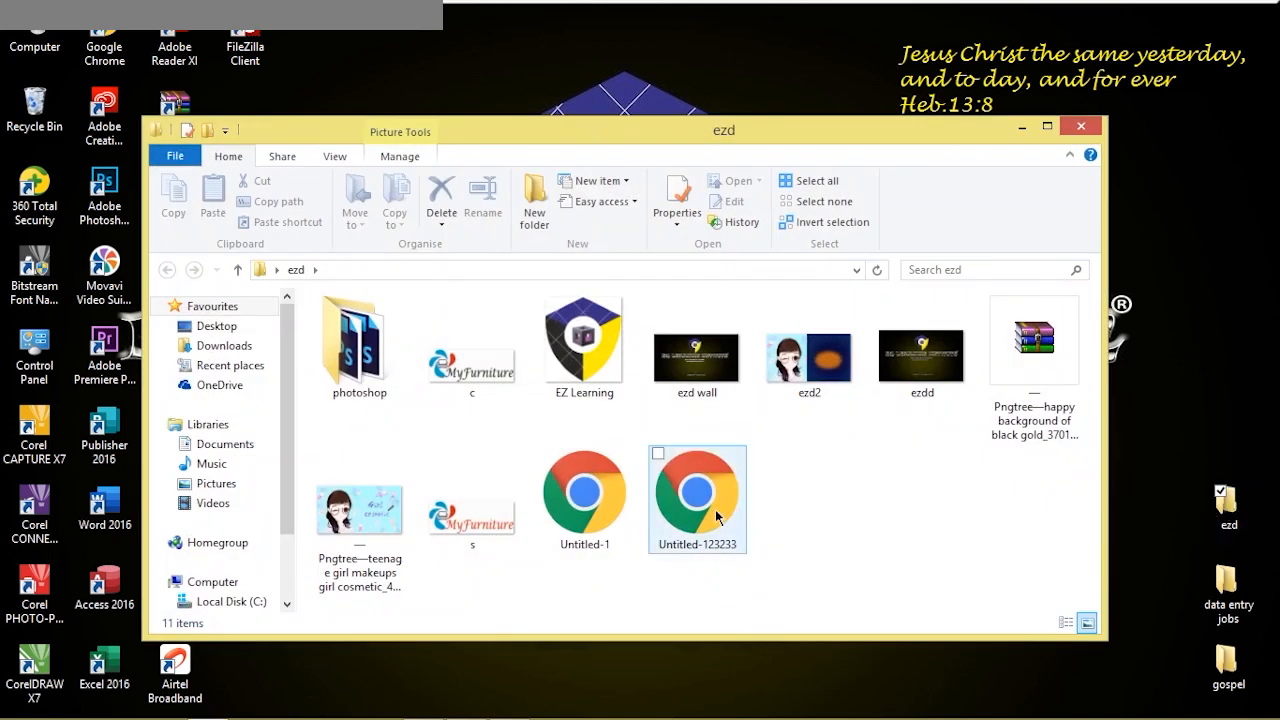
{"action": "left_click", "coordinate": [1081, 126]}
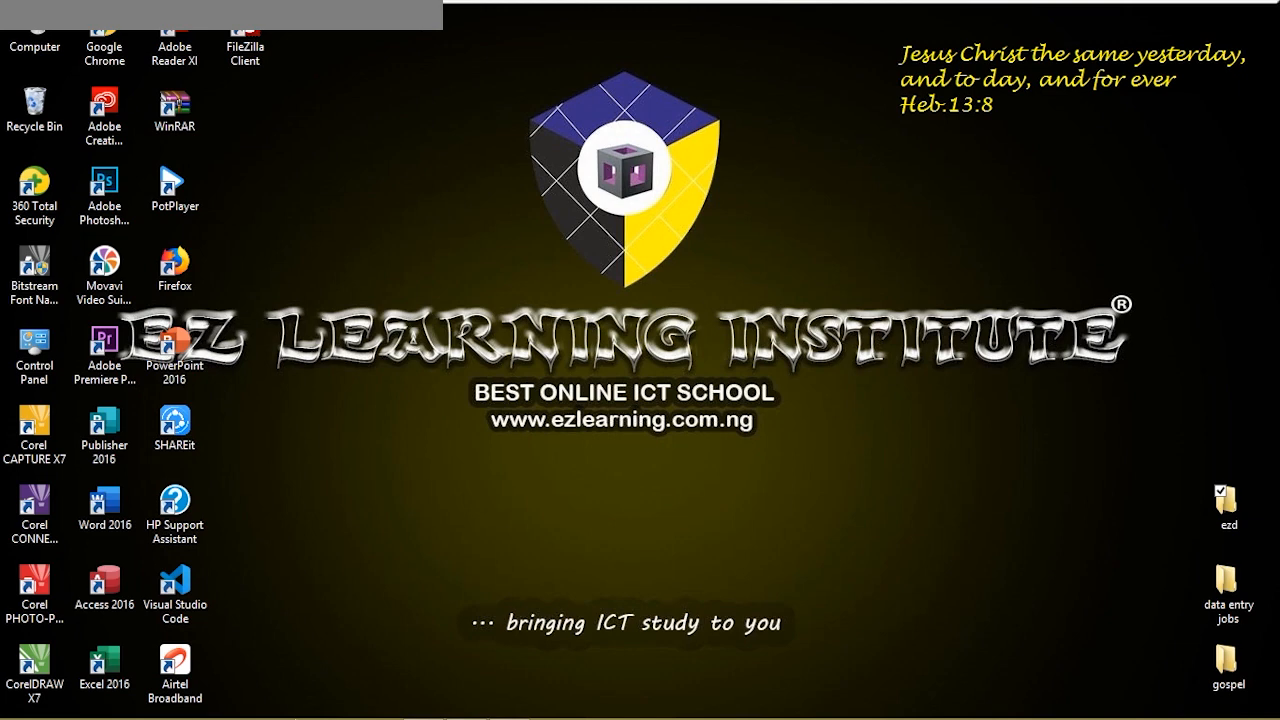
{"action": "mouse_move", "coordinate": [290, 712]}
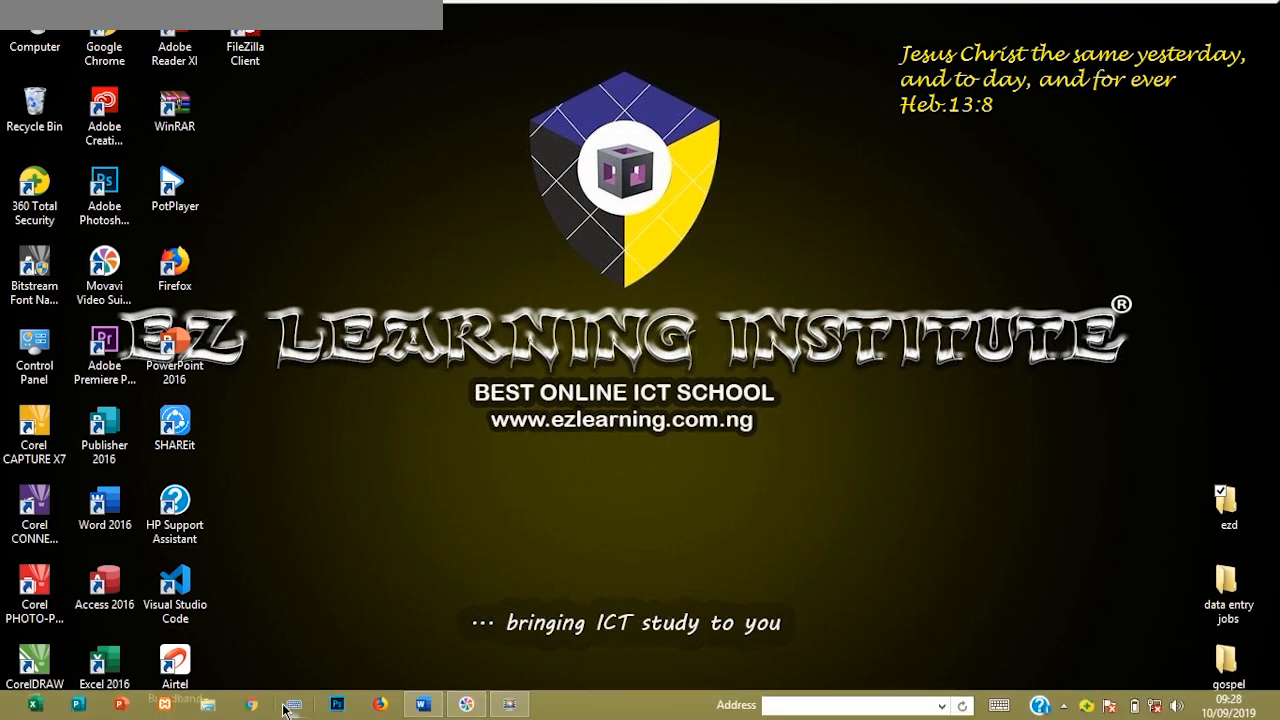
Open practice1 from the ms word folder in a new File Explorer window
{"action": "left_click", "coordinate": [206, 706]}
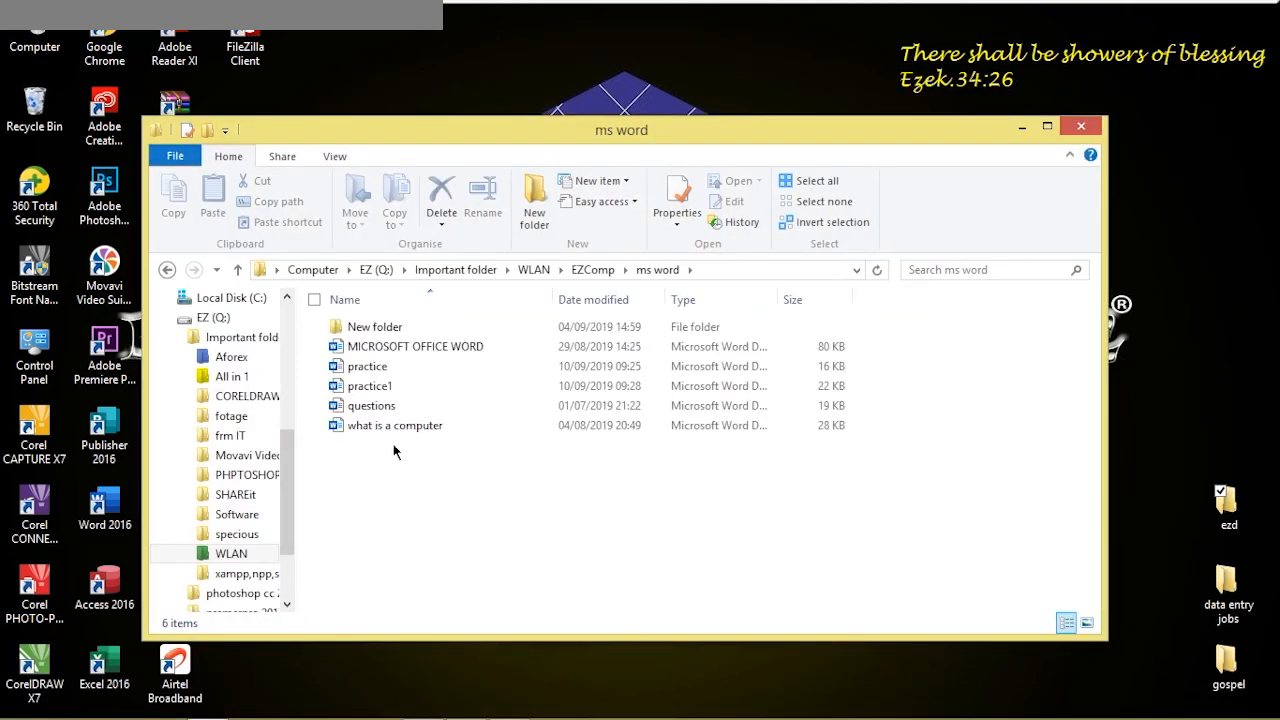
{"action": "left_click", "coordinate": [392, 394]}
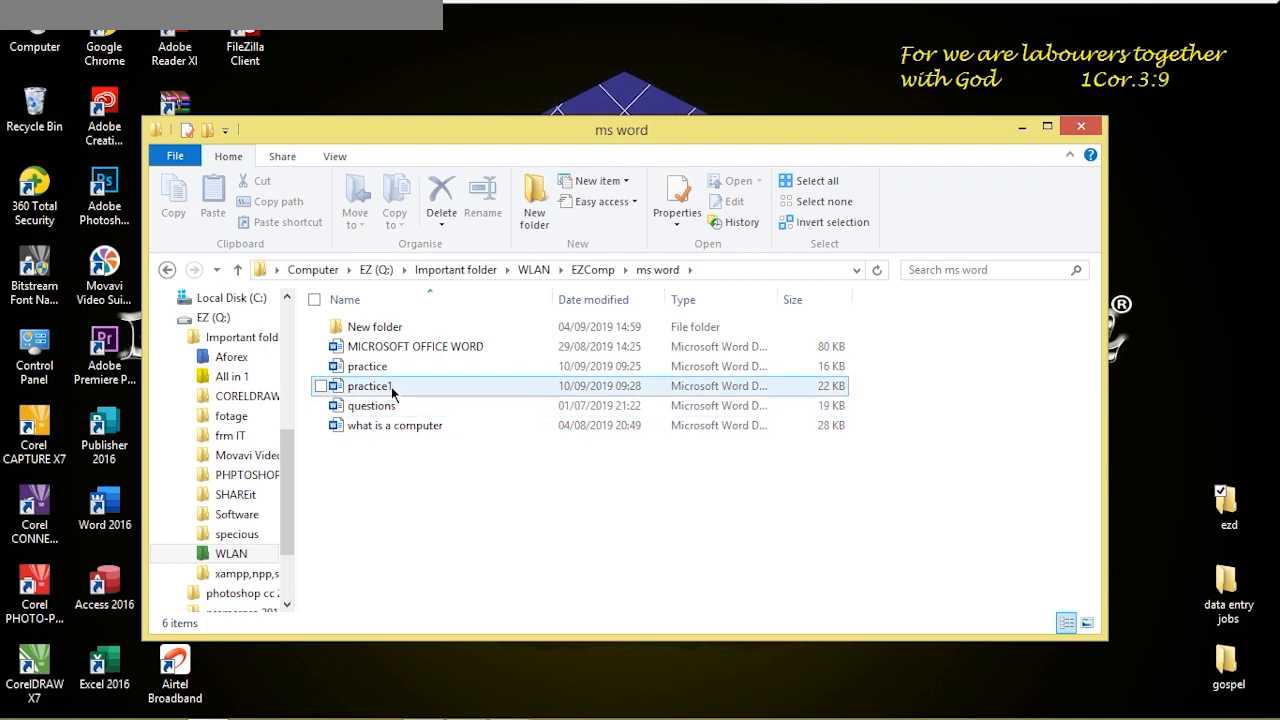
{"action": "double_click", "coordinate": [393, 394]}
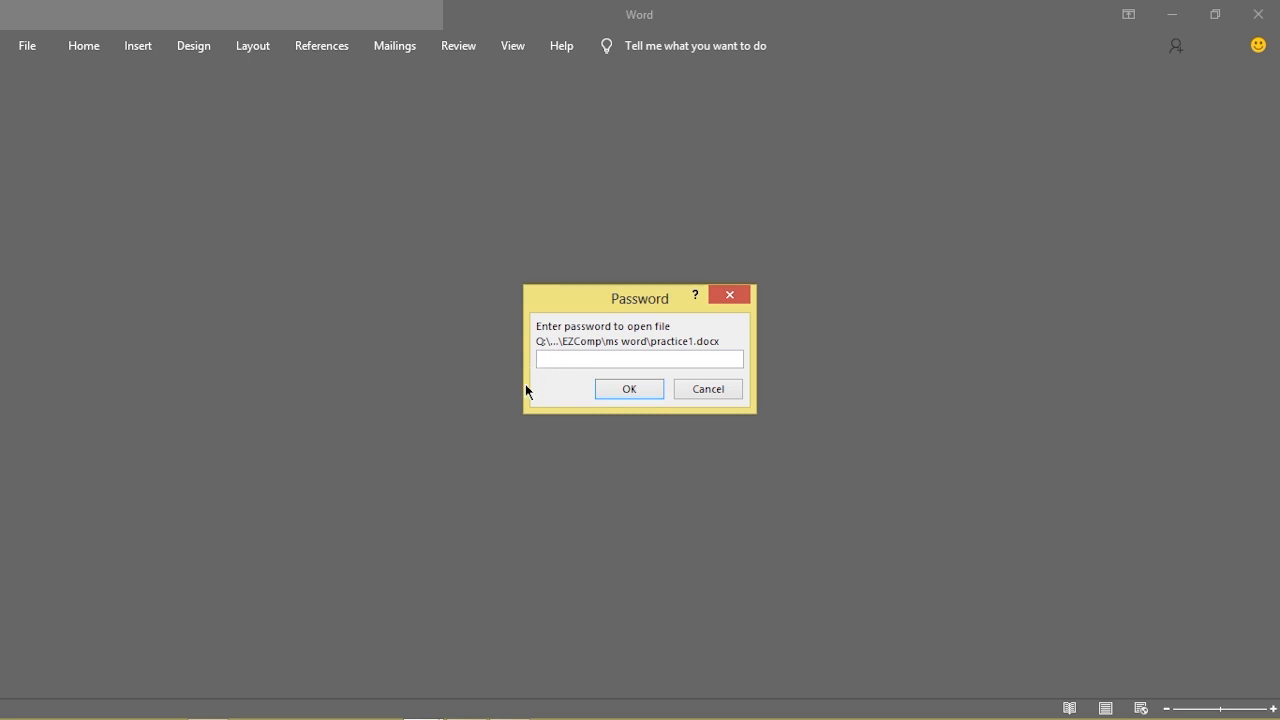
Enter the open password, then the modify password to open practice1, and close Word
{"action": "type", "text": "******"}
{"action": "left_click", "coordinate": [611, 391]}
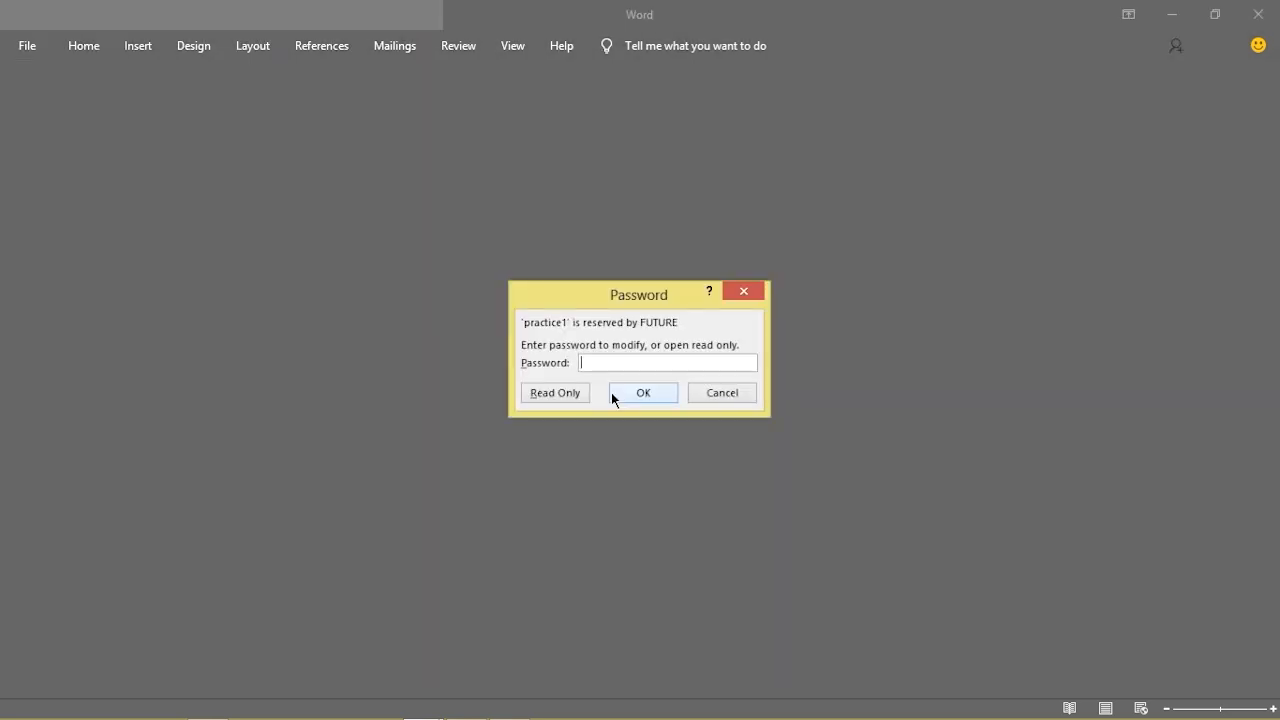
{"action": "type", "text": "••••••"}
{"action": "left_click", "coordinate": [622, 393]}
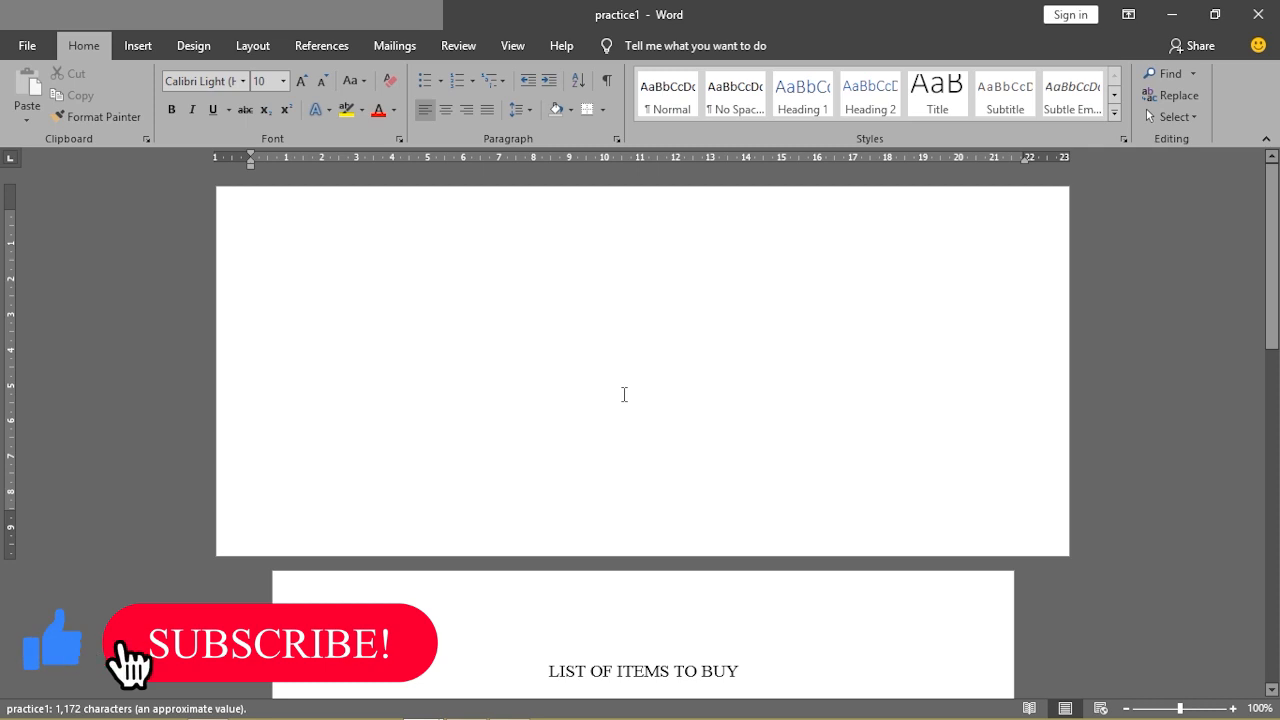
{"action": "left_click", "coordinate": [1241, 20]}
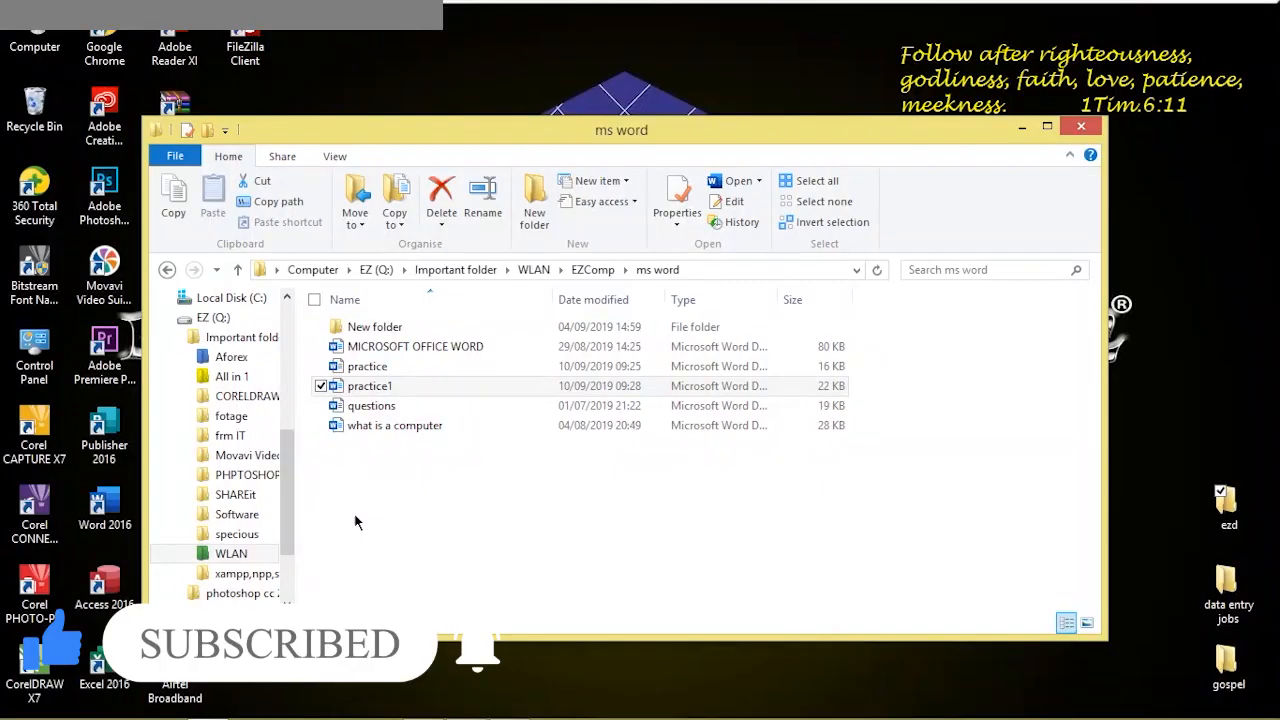
Cut practice1 from the ms word folder and paste it onto the desktop
{"action": "right_click", "coordinate": [384, 392]}
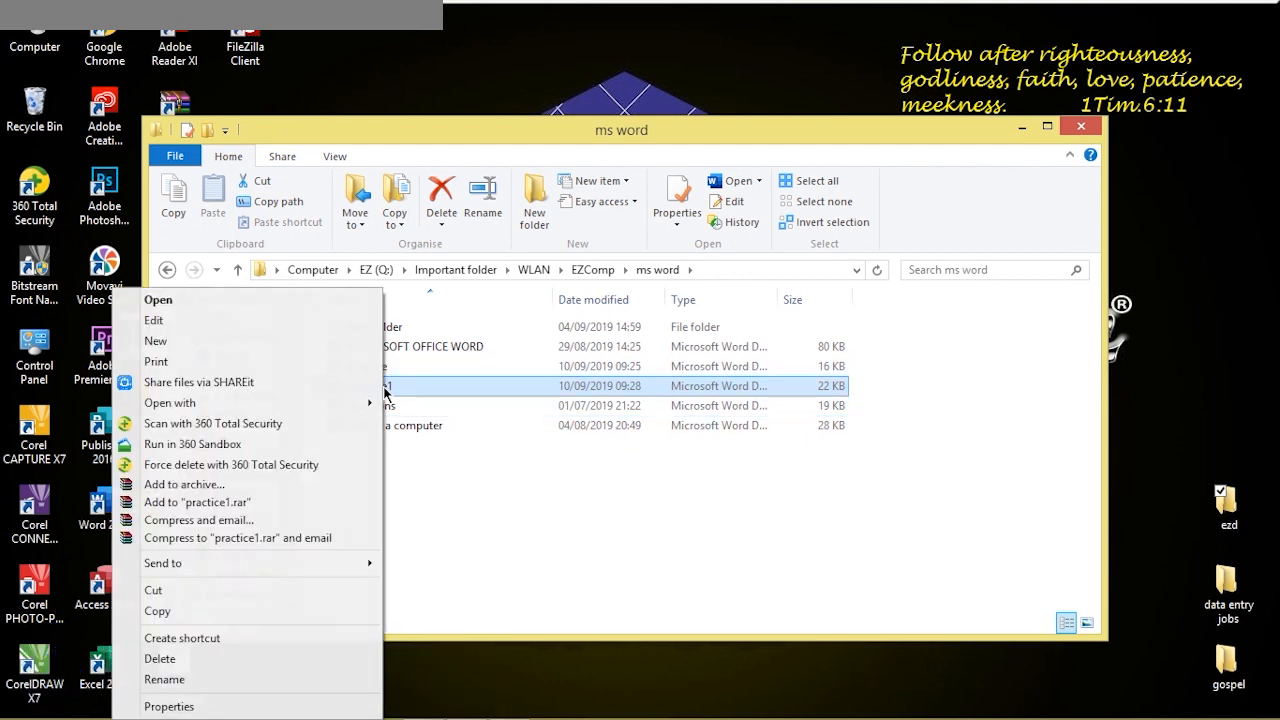
{"action": "left_click", "coordinate": [272, 592]}
{"action": "right_click", "coordinate": [466, 686]}
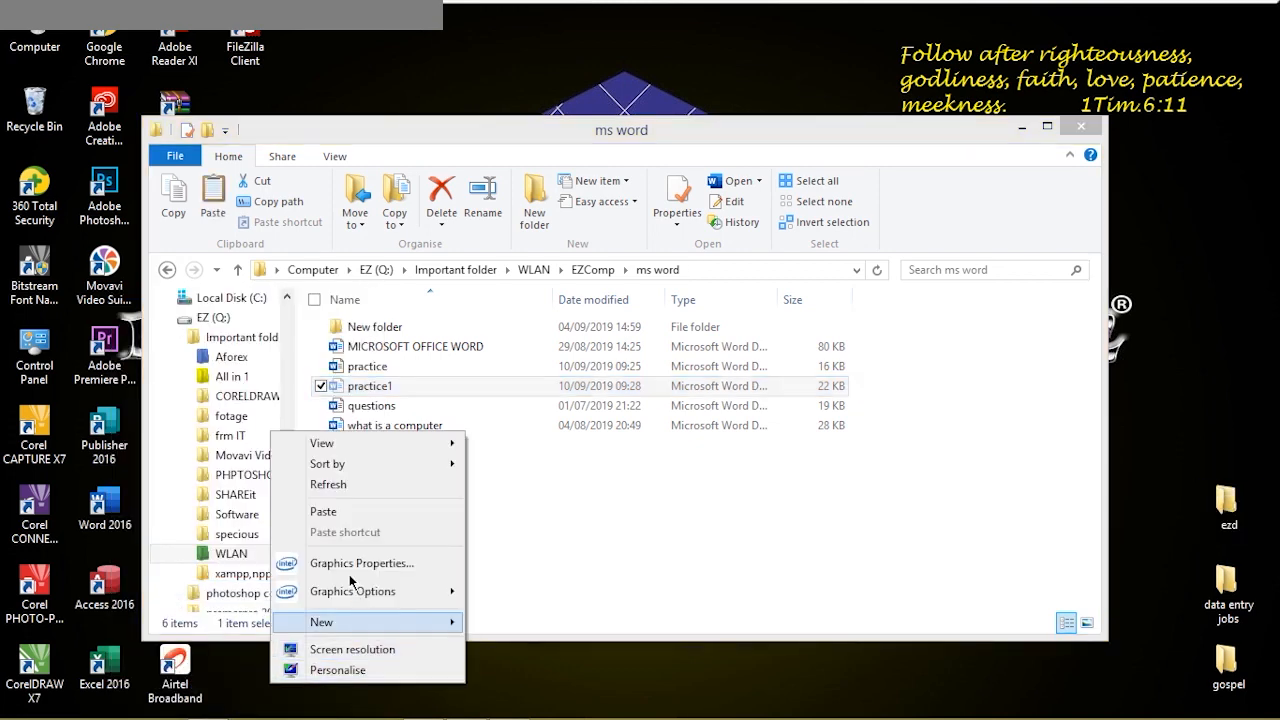
{"action": "left_click", "coordinate": [337, 512]}
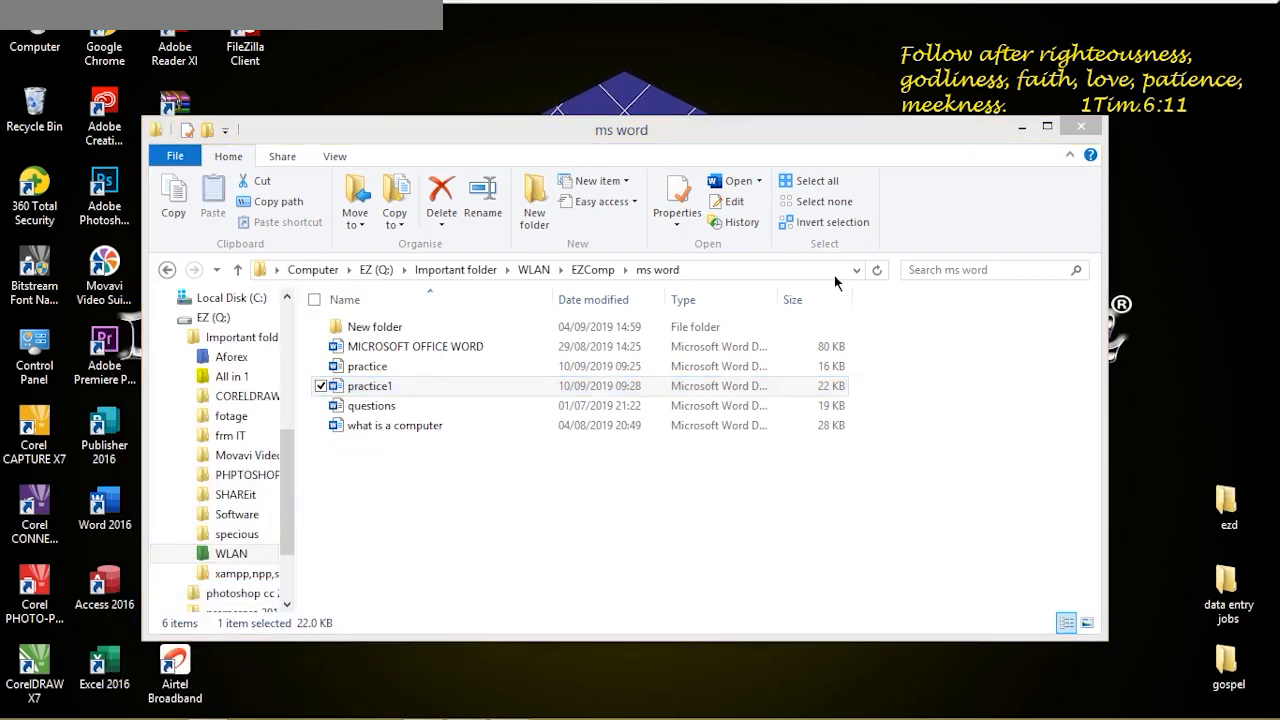
{"action": "left_click", "coordinate": [1063, 127]}
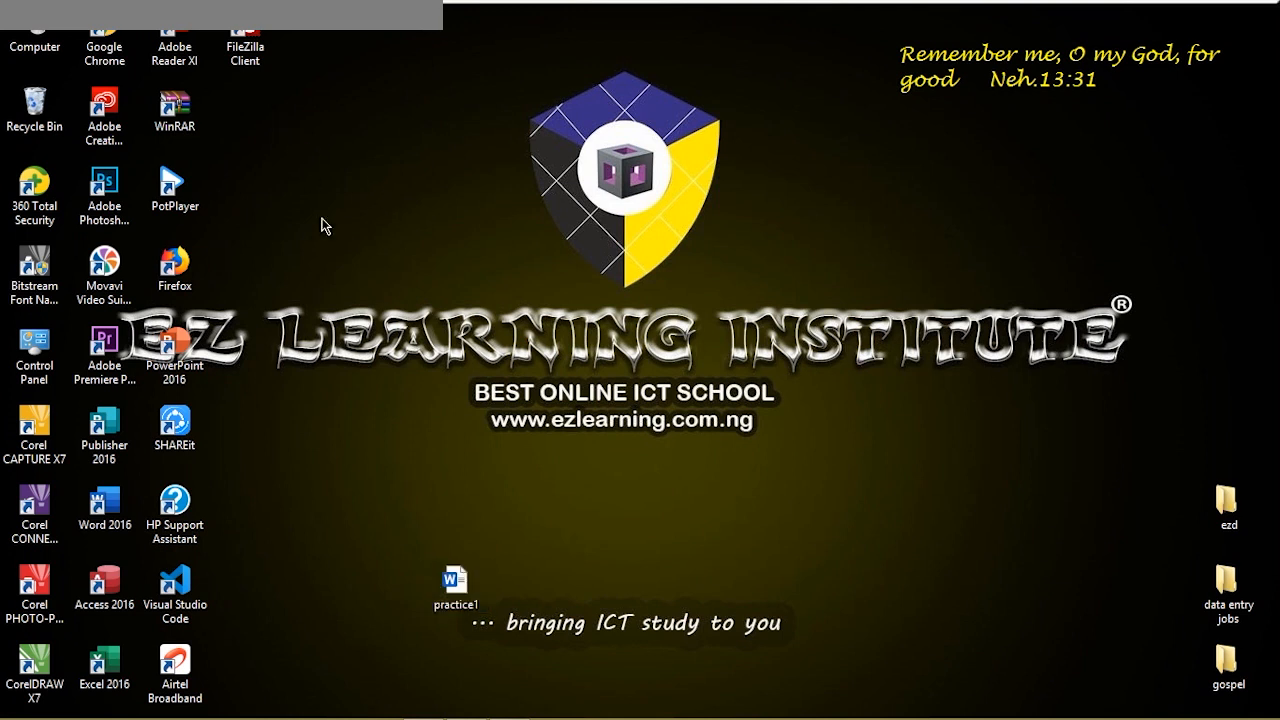
Move the practice1 icon up beside the other desktop icons and open it
{"action": "left_click_drag", "start_coordinate": [471, 585], "coordinate": [282, 184]}
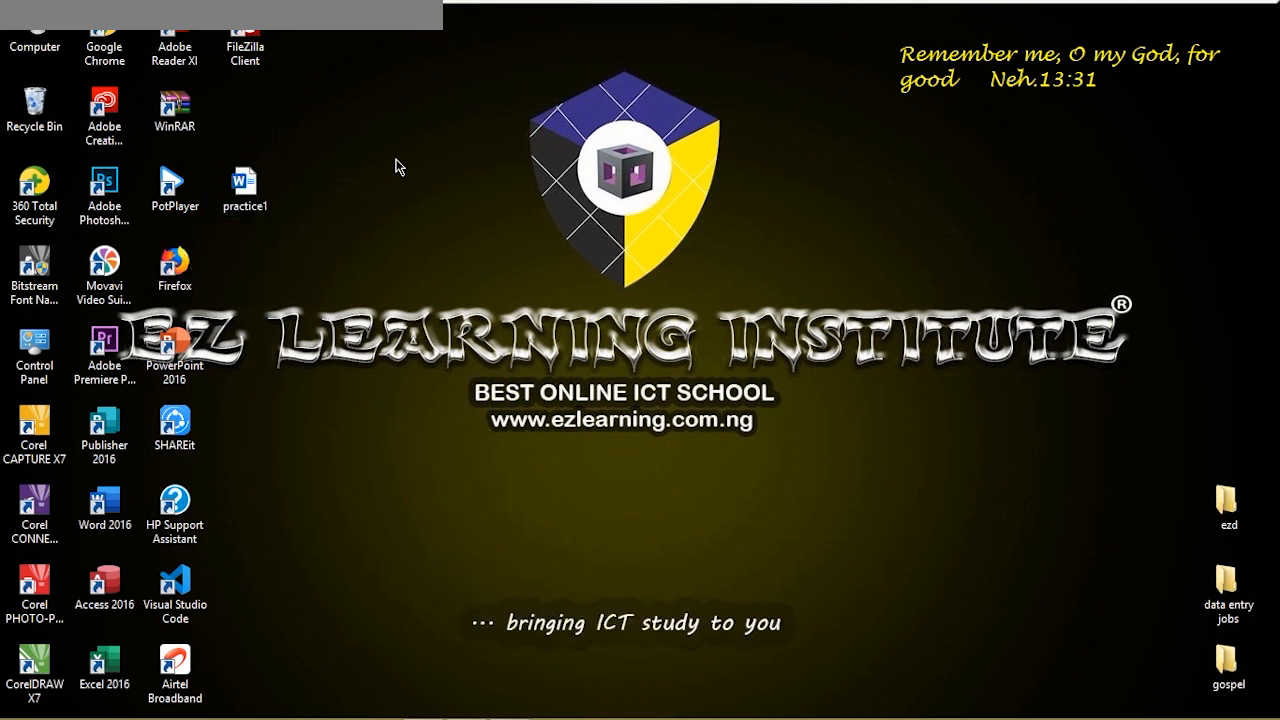
{"action": "left_click", "coordinate": [244, 208]}
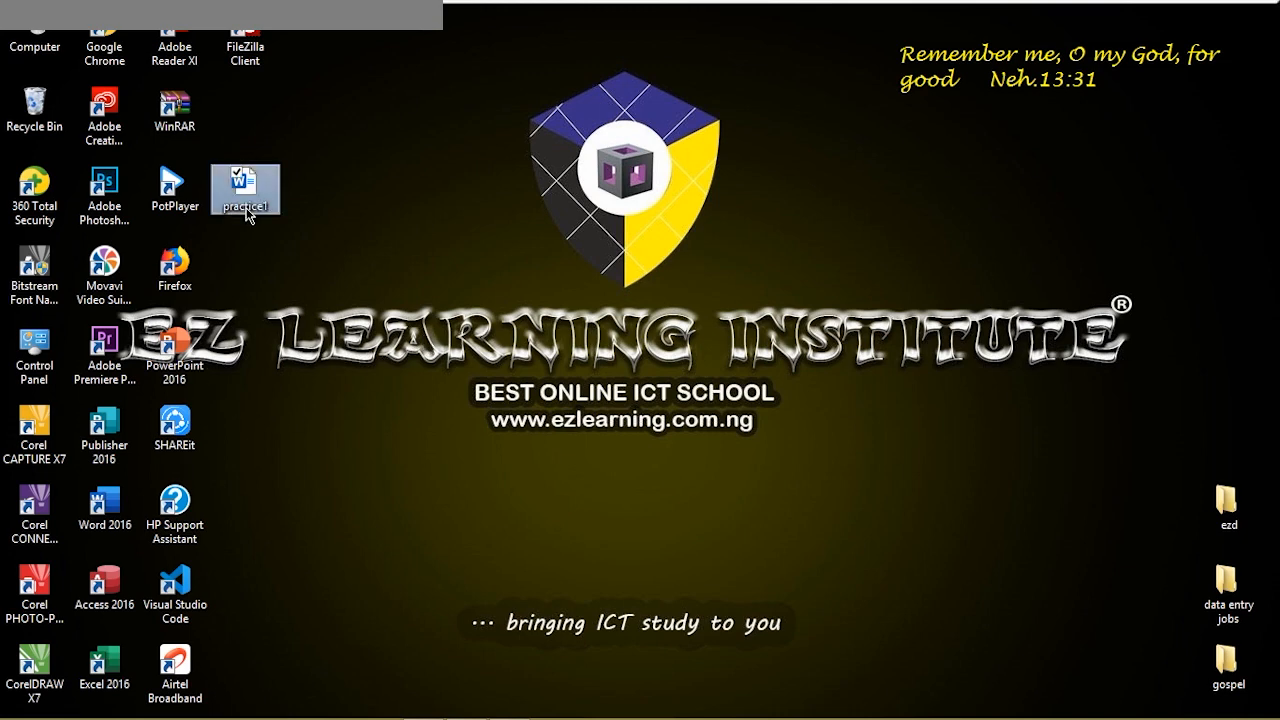
{"action": "double_click", "coordinate": [244, 208]}
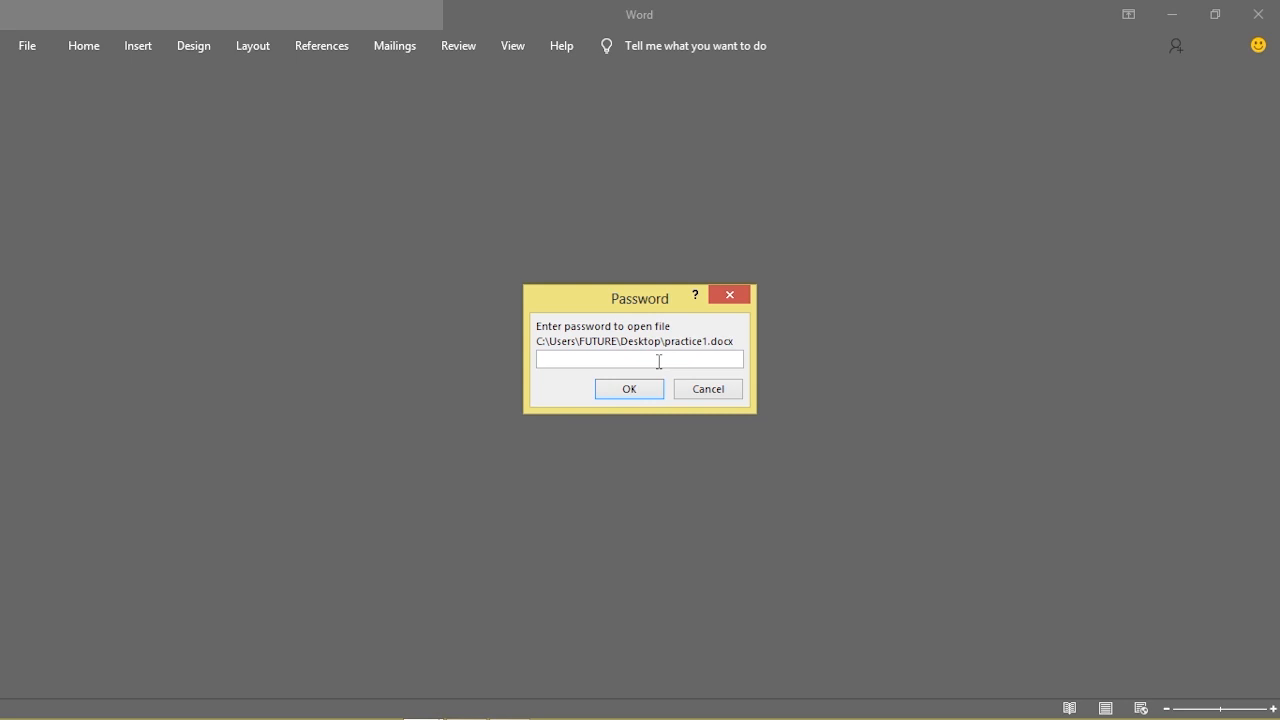
Enter the open and modify passwords to open practice1, then close Word
{"action": "type", "text": "123456"}
{"action": "left_click", "coordinate": [609, 384]}
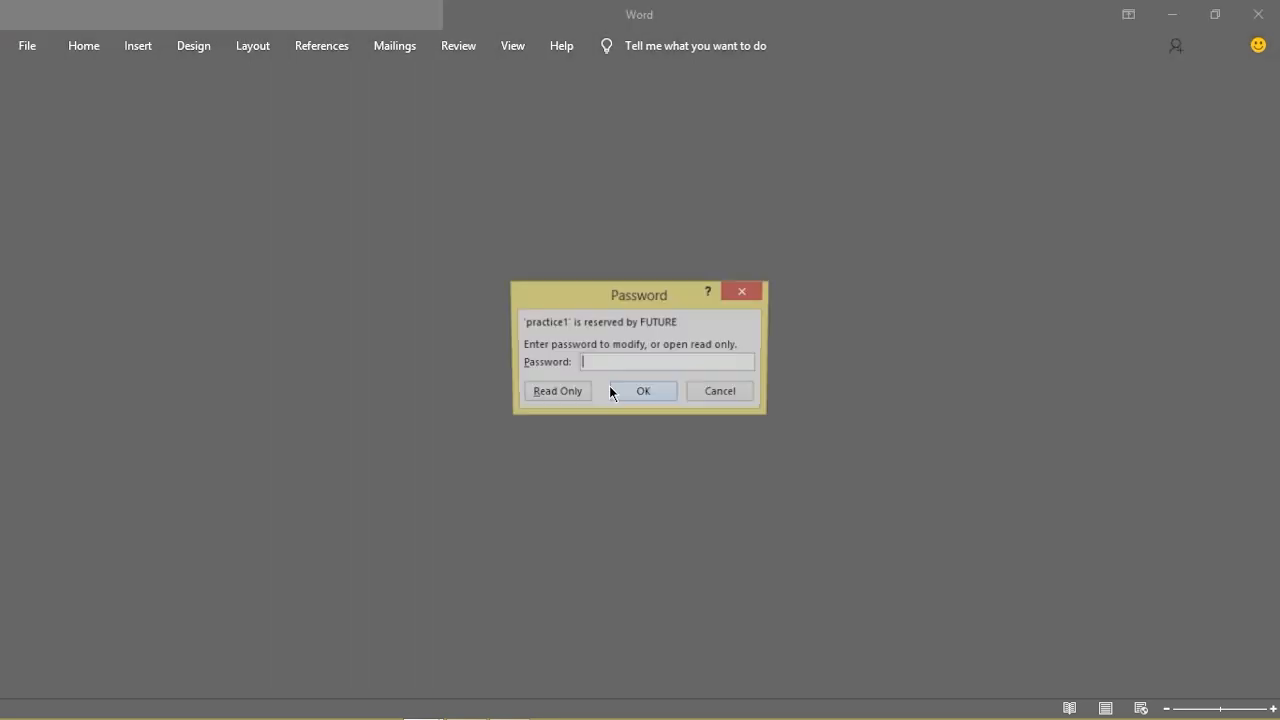
{"action": "type", "text": "12"}
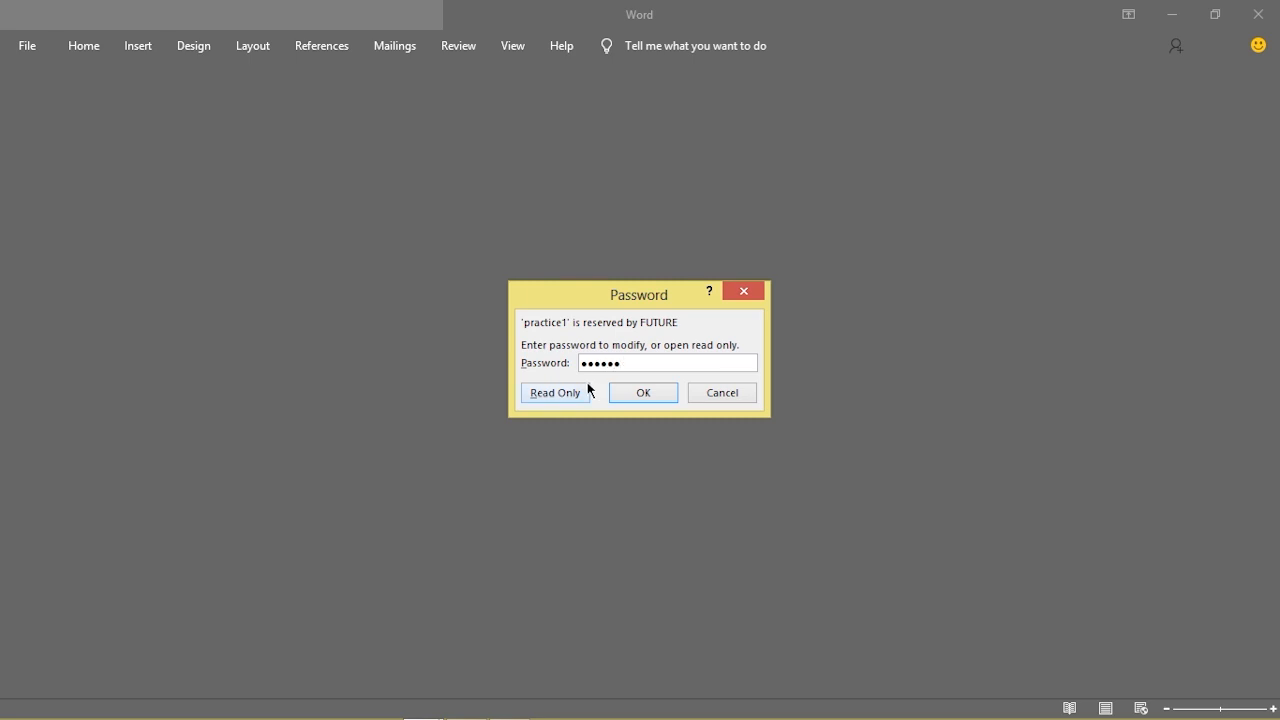
{"action": "left_click", "coordinate": [630, 393]}
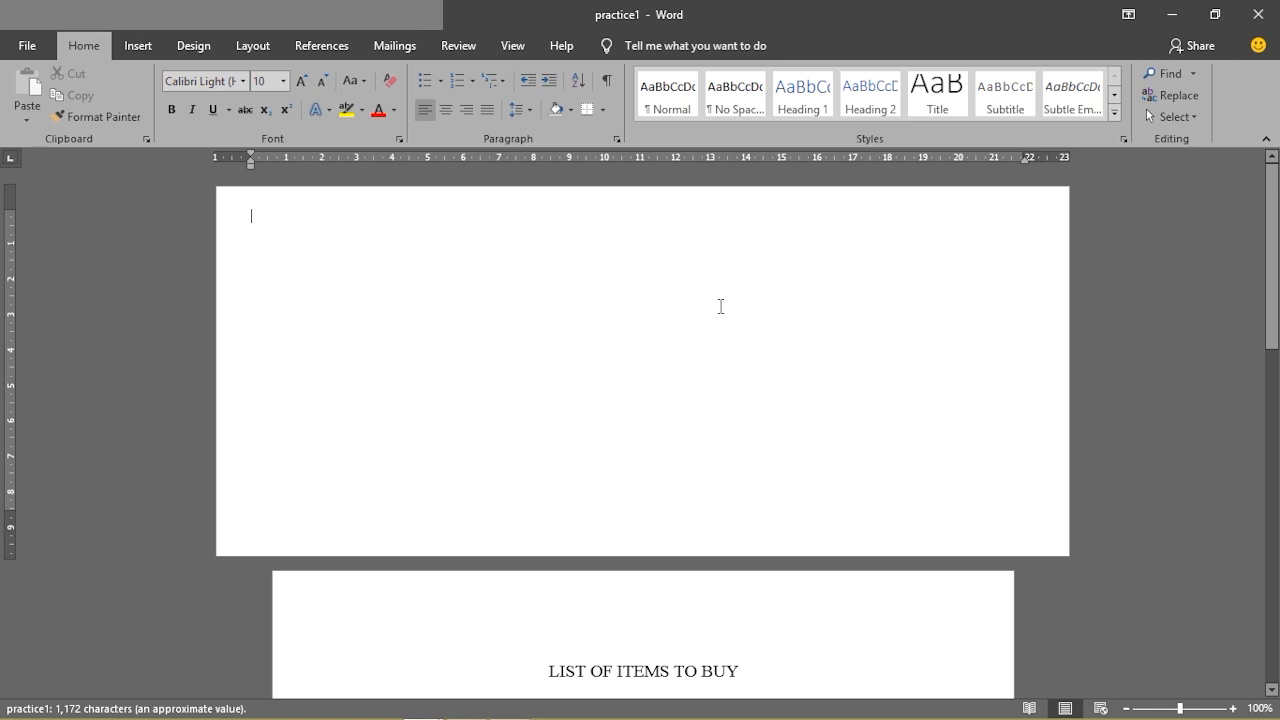
{"action": "left_click", "coordinate": [1257, 15]}
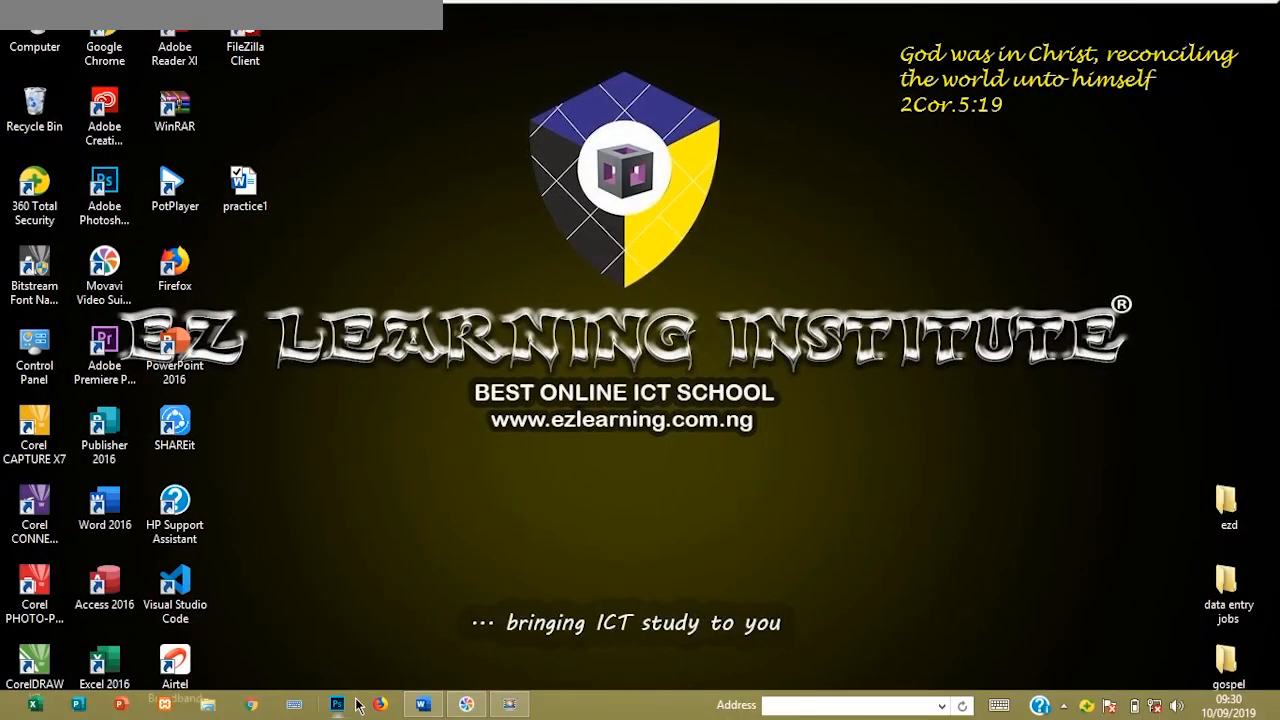
{"action": "mouse_move", "coordinate": [422, 705]}
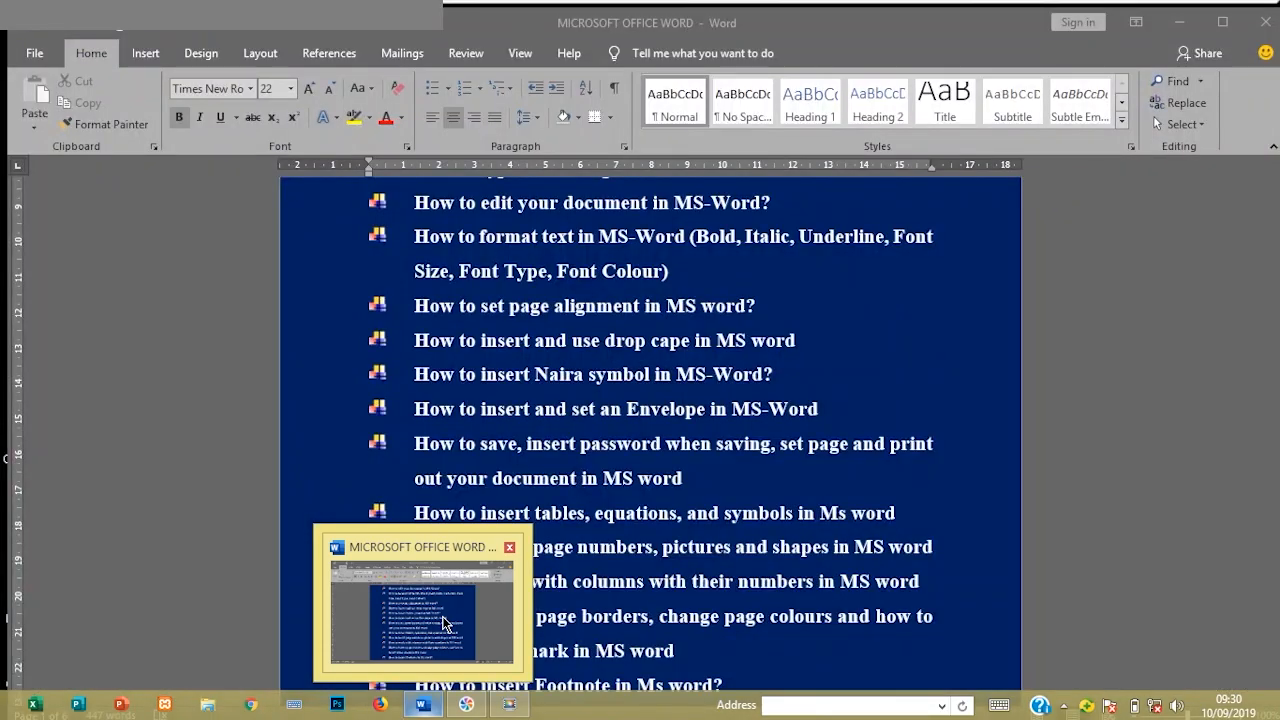
{"action": "left_click", "coordinate": [445, 622]}
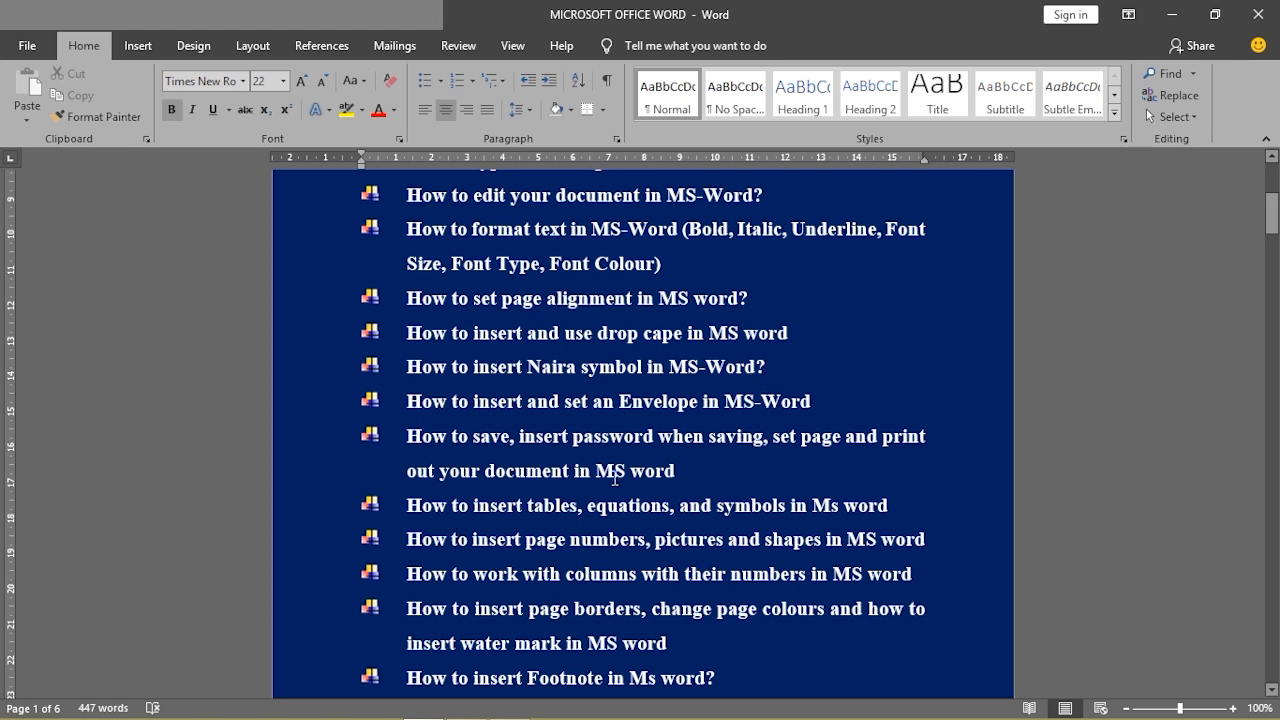
{"action": "mouse_move", "coordinate": [372, 714]}
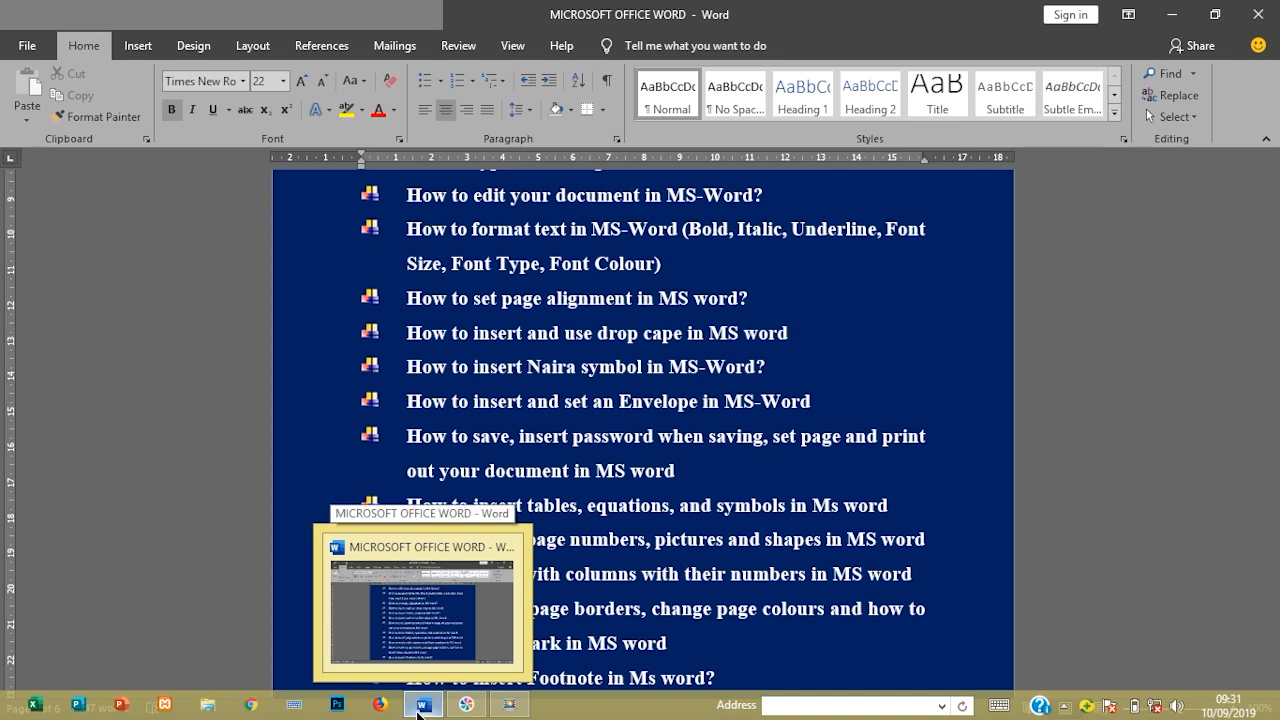
{"action": "left_click", "coordinate": [418, 708]}
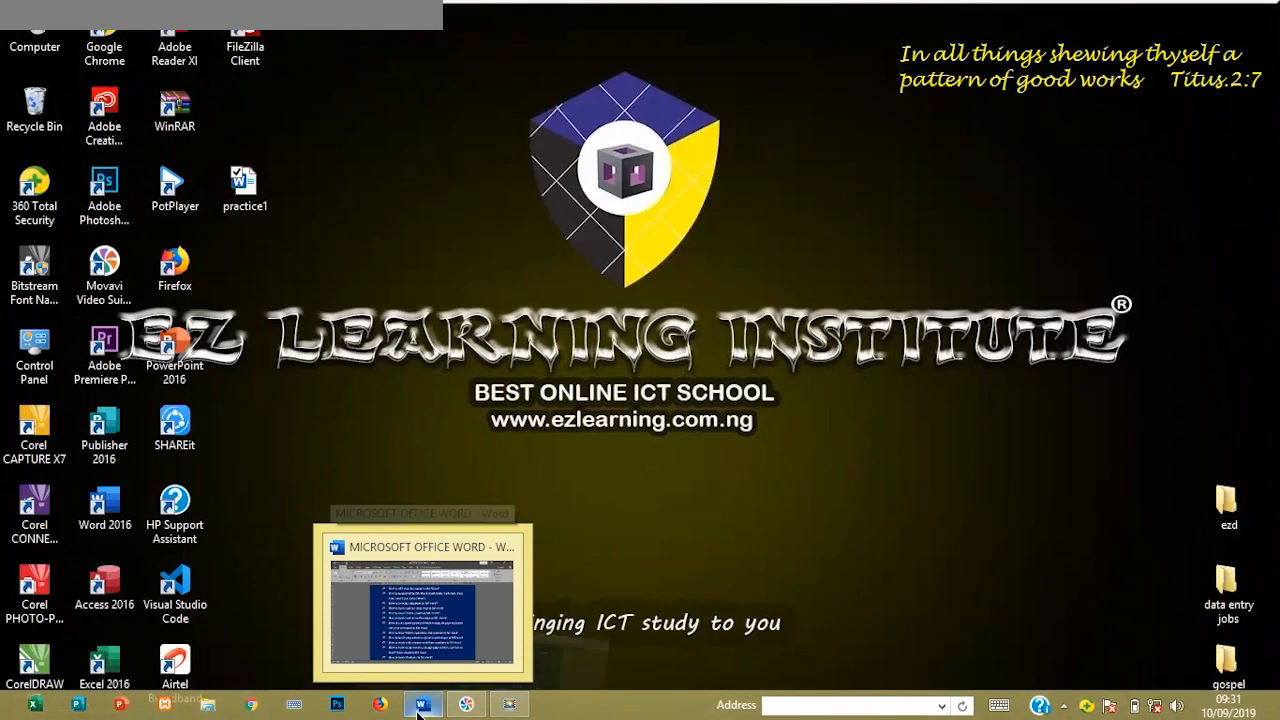
Try opening practice1 with a wrong password, dismiss the warning, and close Word
{"action": "double_click", "coordinate": [236, 188]}
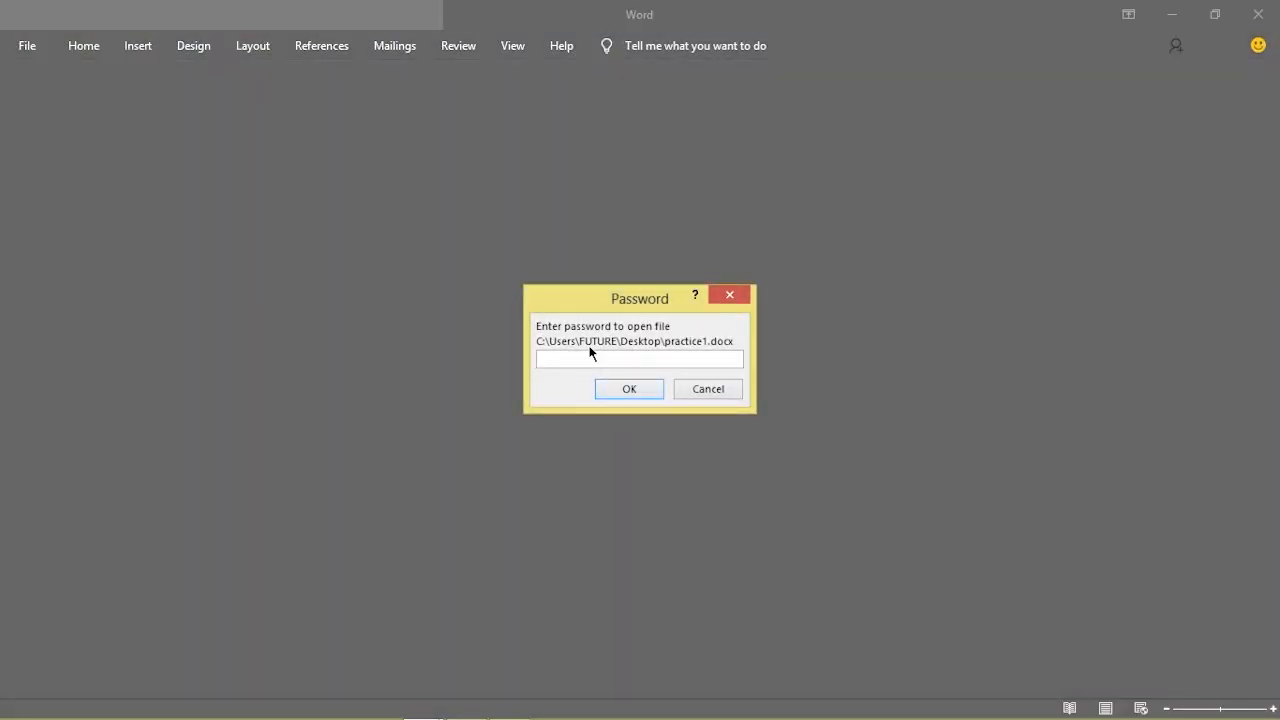
{"action": "type", "text": "12345678"}
{"action": "left_click", "coordinate": [615, 387]}
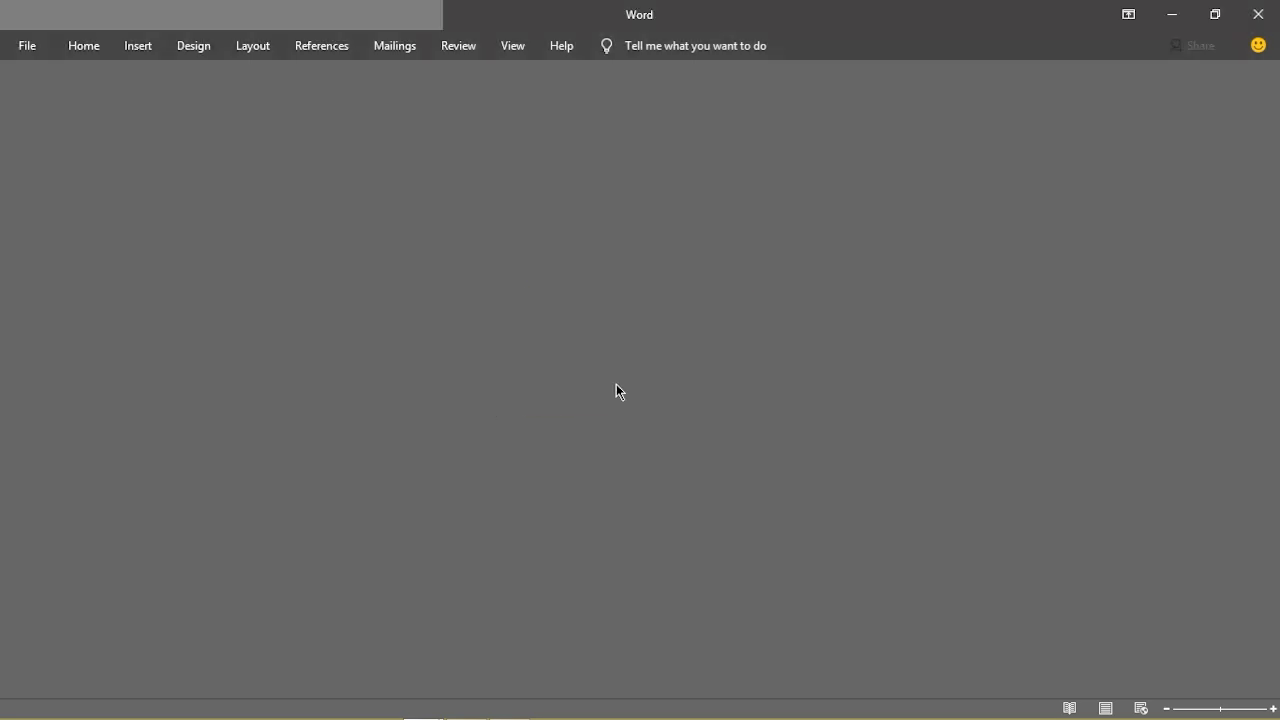
{"action": "left_click", "coordinate": [632, 426]}
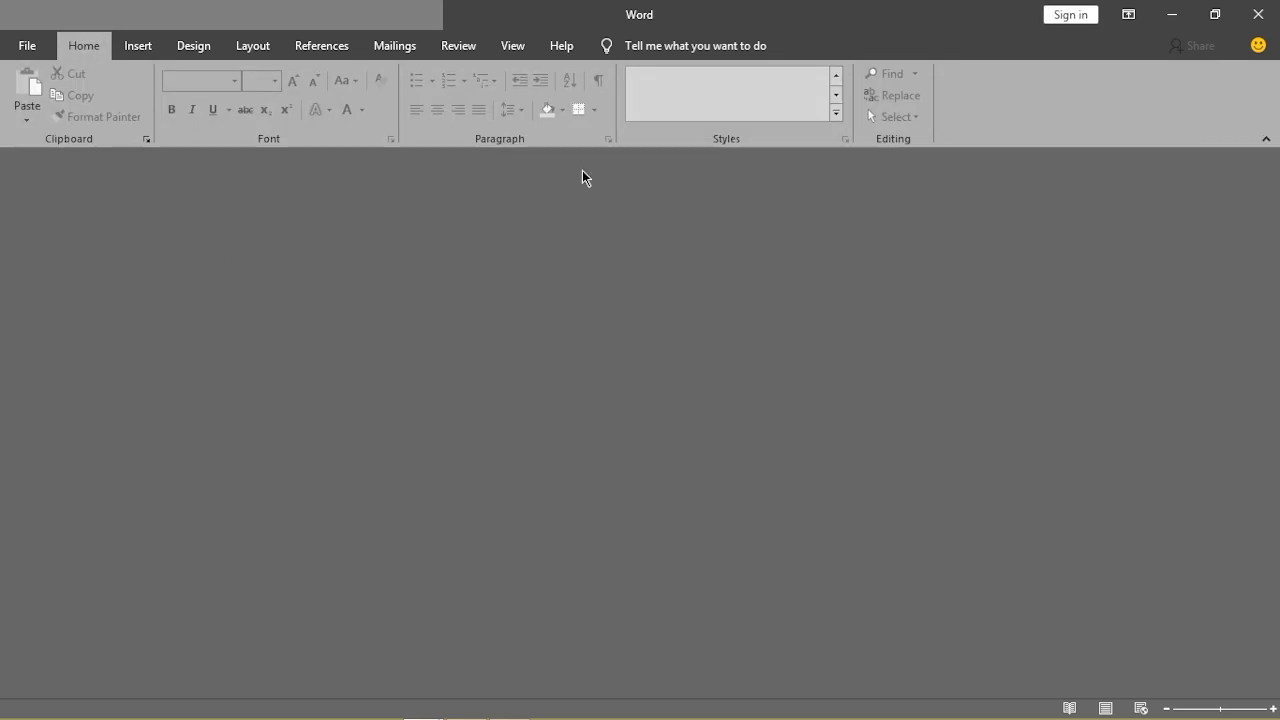
{"action": "left_click", "coordinate": [1258, 14]}
Reopen practice1 from the desktop, entering the open and modify passwords for editing
{"action": "double_click", "coordinate": [262, 208]}
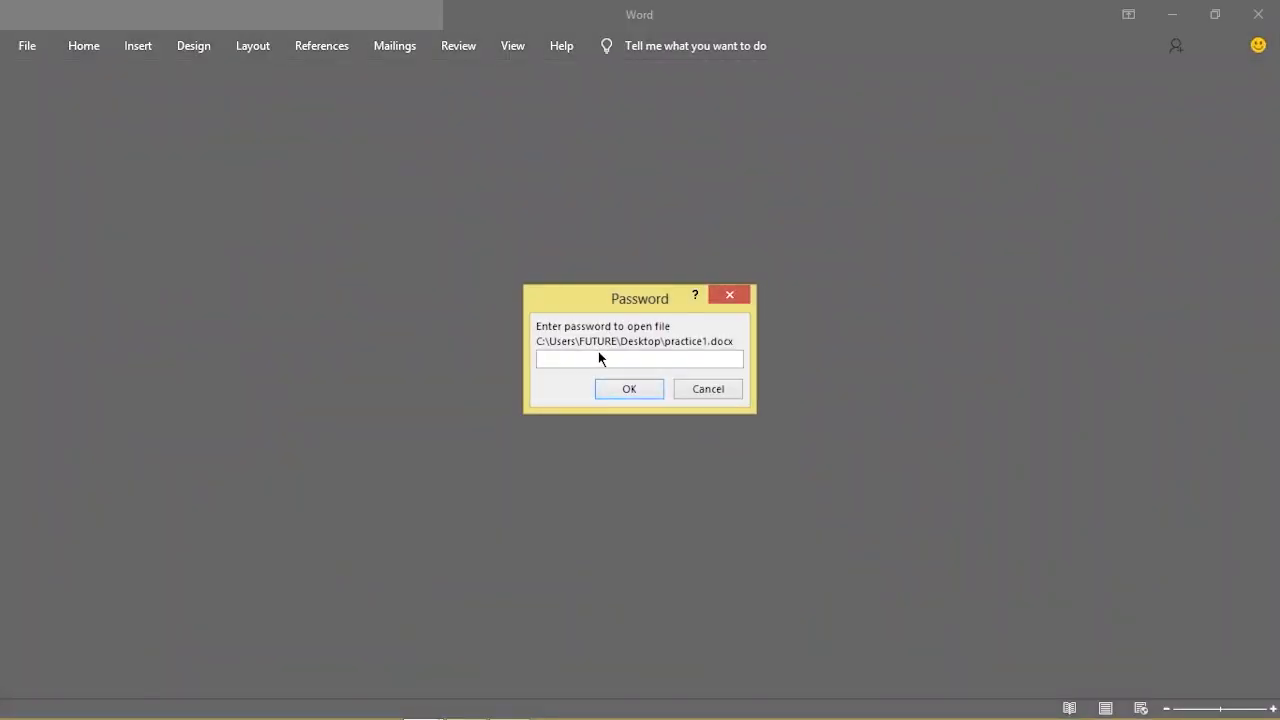
{"action": "type", "text": "••••••"}
{"action": "left_click", "coordinate": [631, 393]}
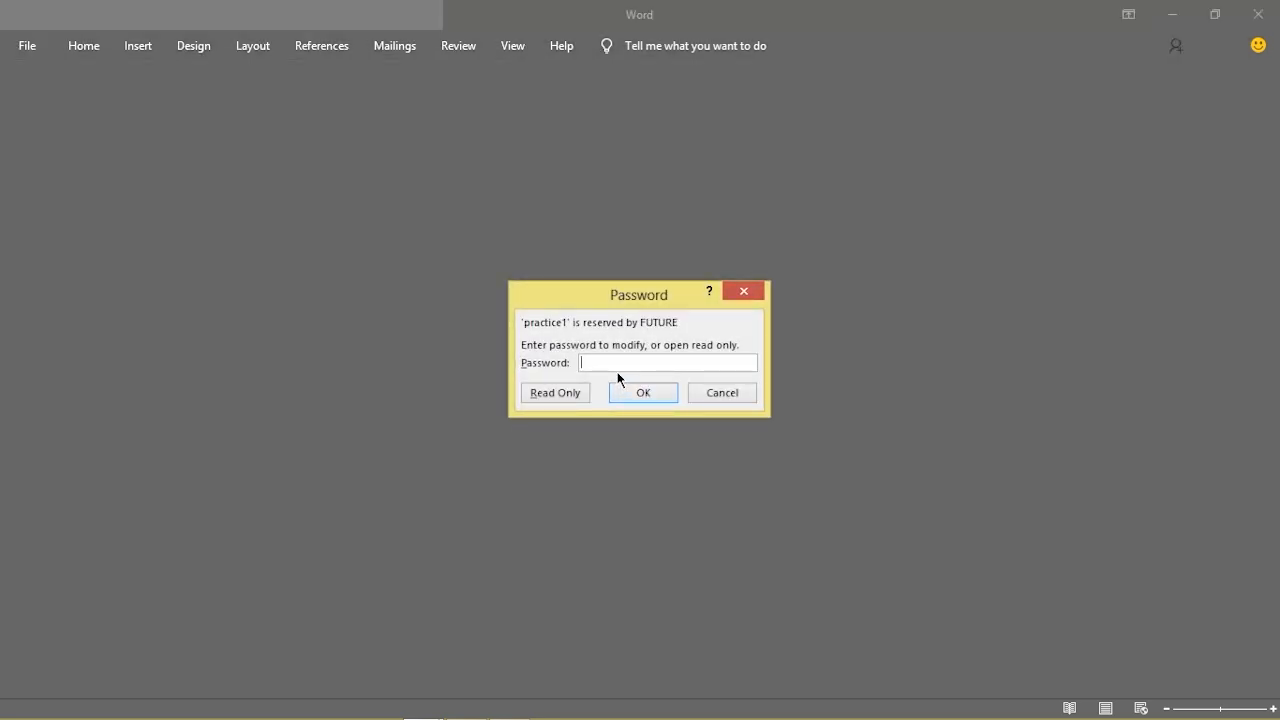
{"action": "type", "text": "••••••"}
{"action": "left_click", "coordinate": [643, 393]}
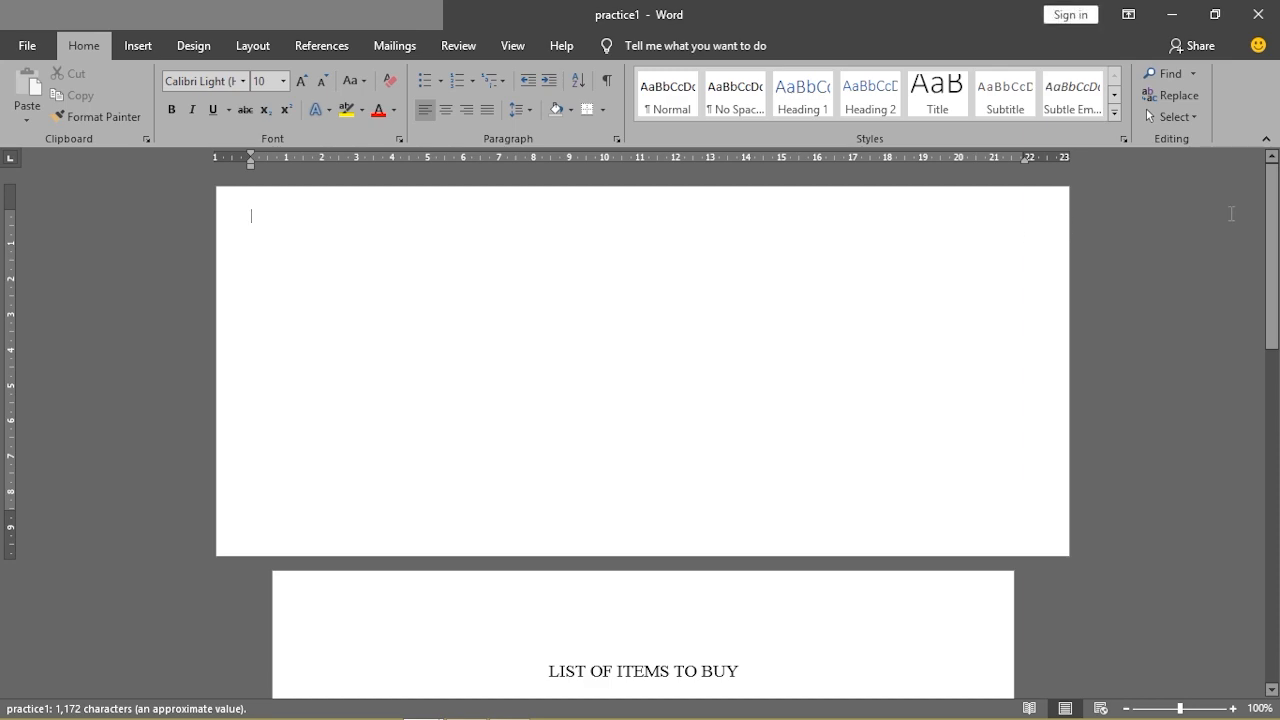
{"action": "left_click_drag", "start_coordinate": [1268, 219], "coordinate": [1272, 560]}
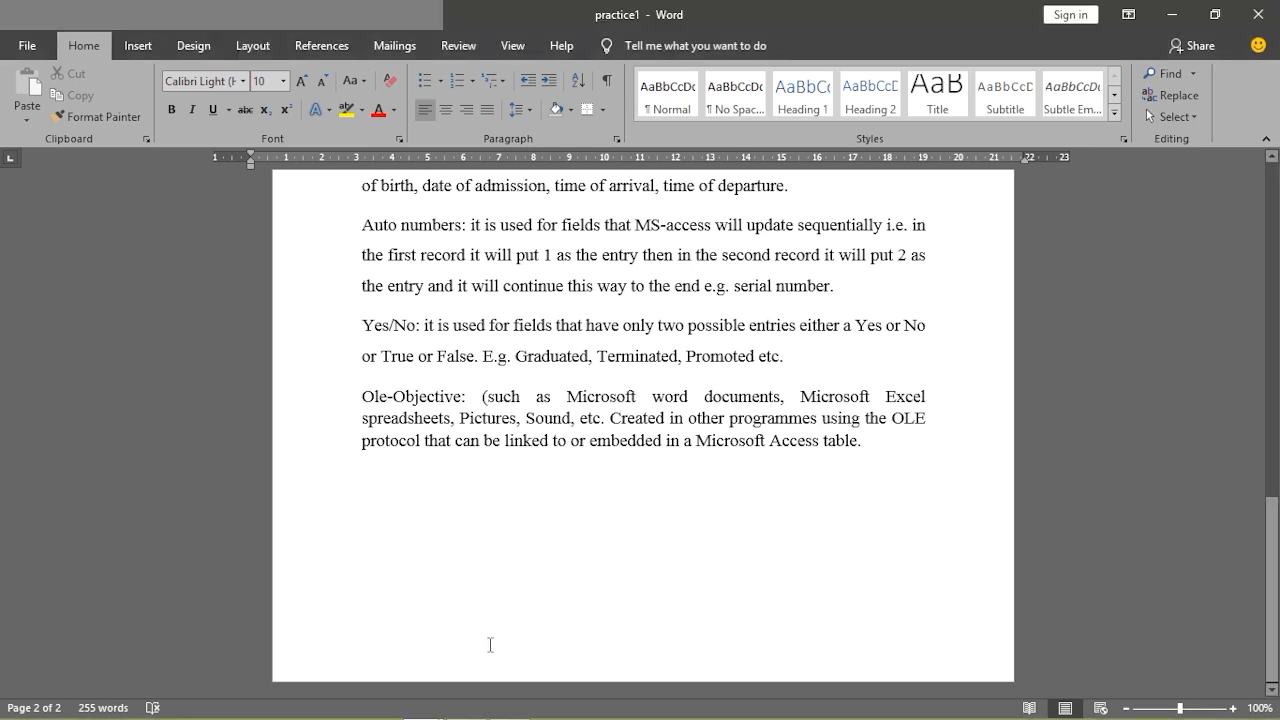
{"action": "mouse_move", "coordinate": [420, 705]}
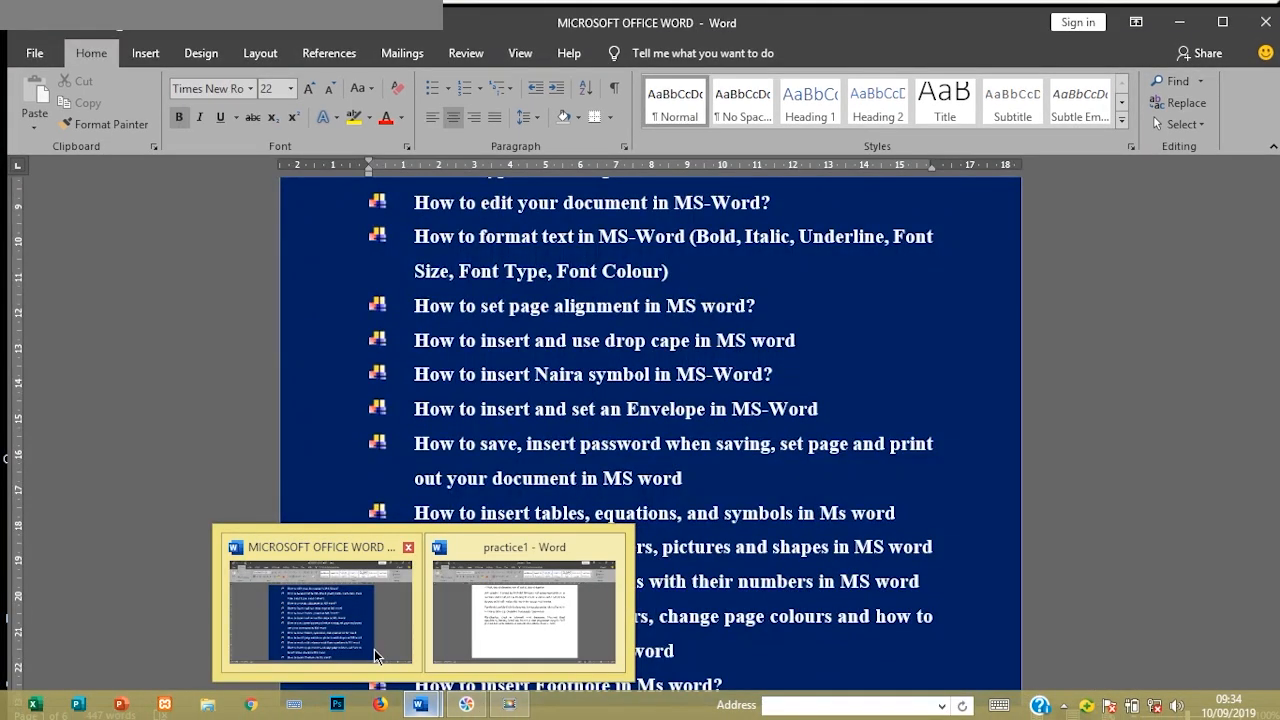
{"action": "left_click", "coordinate": [375, 649]}
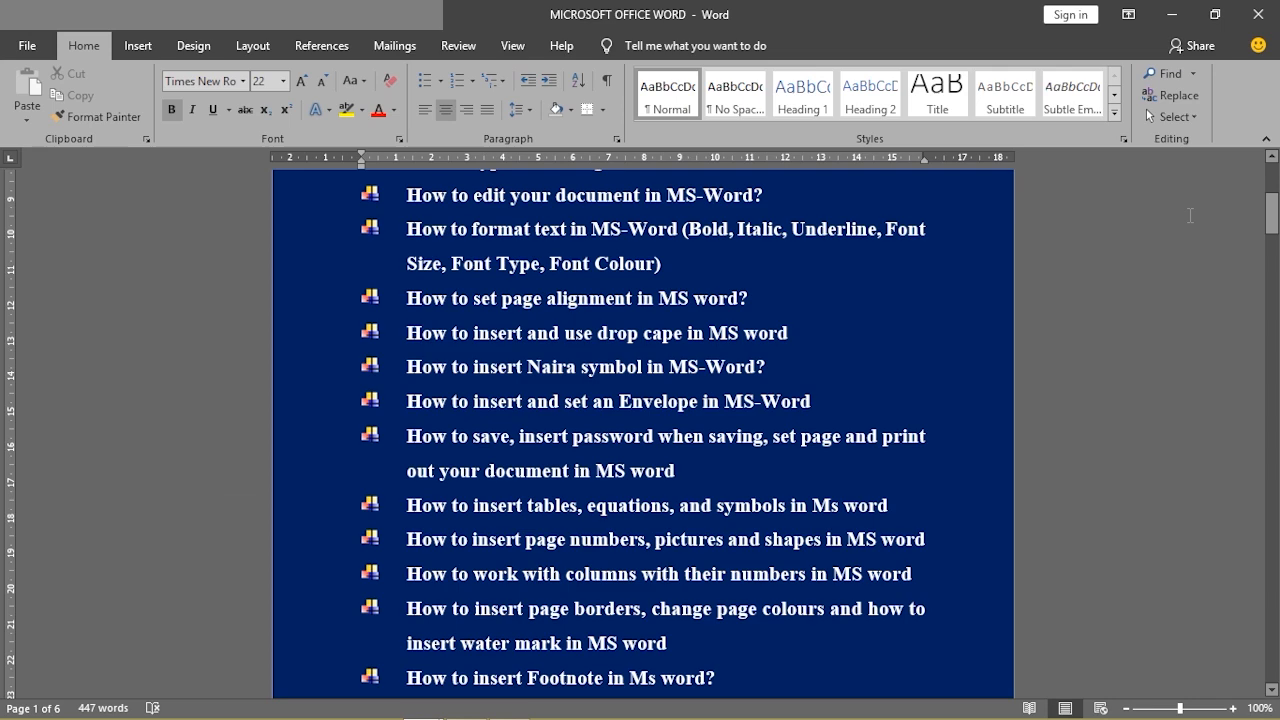
{"action": "left_click_drag", "start_coordinate": [1272, 214], "coordinate": [1262, 538]}
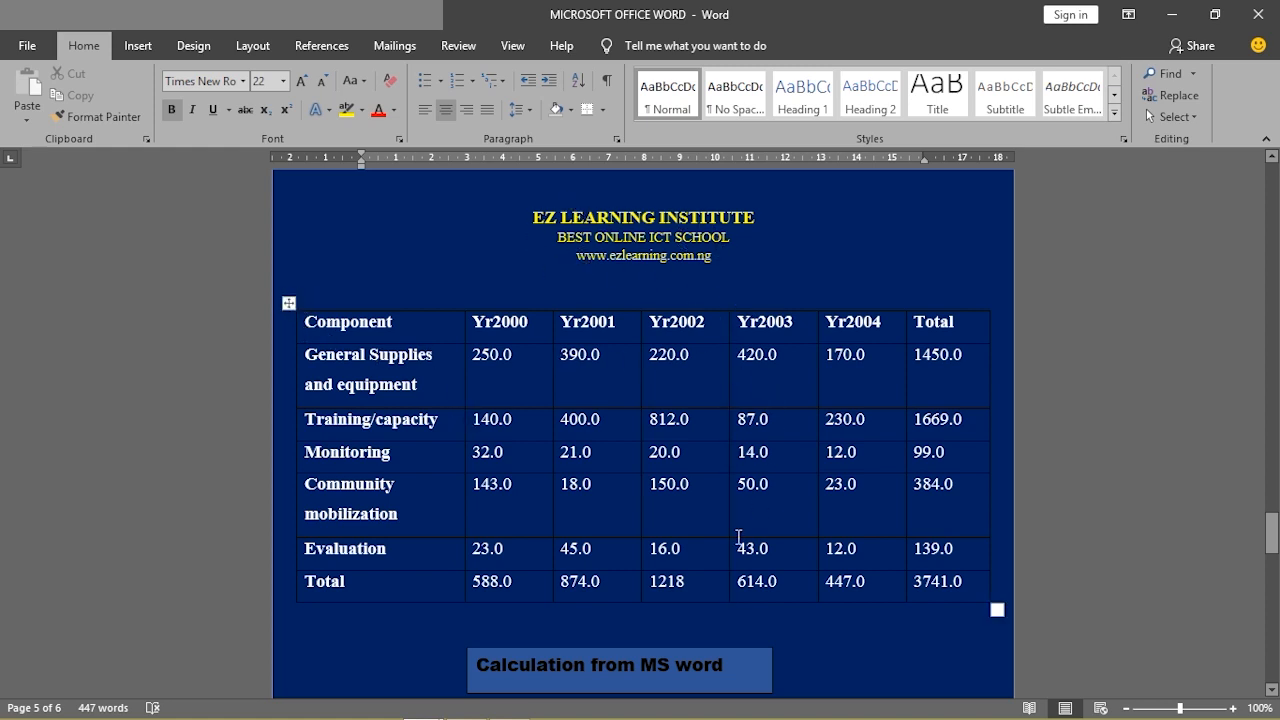
{"action": "mouse_move", "coordinate": [1272, 533]}
{"action": "left_mouse_down"}
{"action": "mouse_move", "coordinate": [1273, 567]}
{"action": "mouse_move", "coordinate": [1273, 543]}
{"action": "left_mouse_up"}
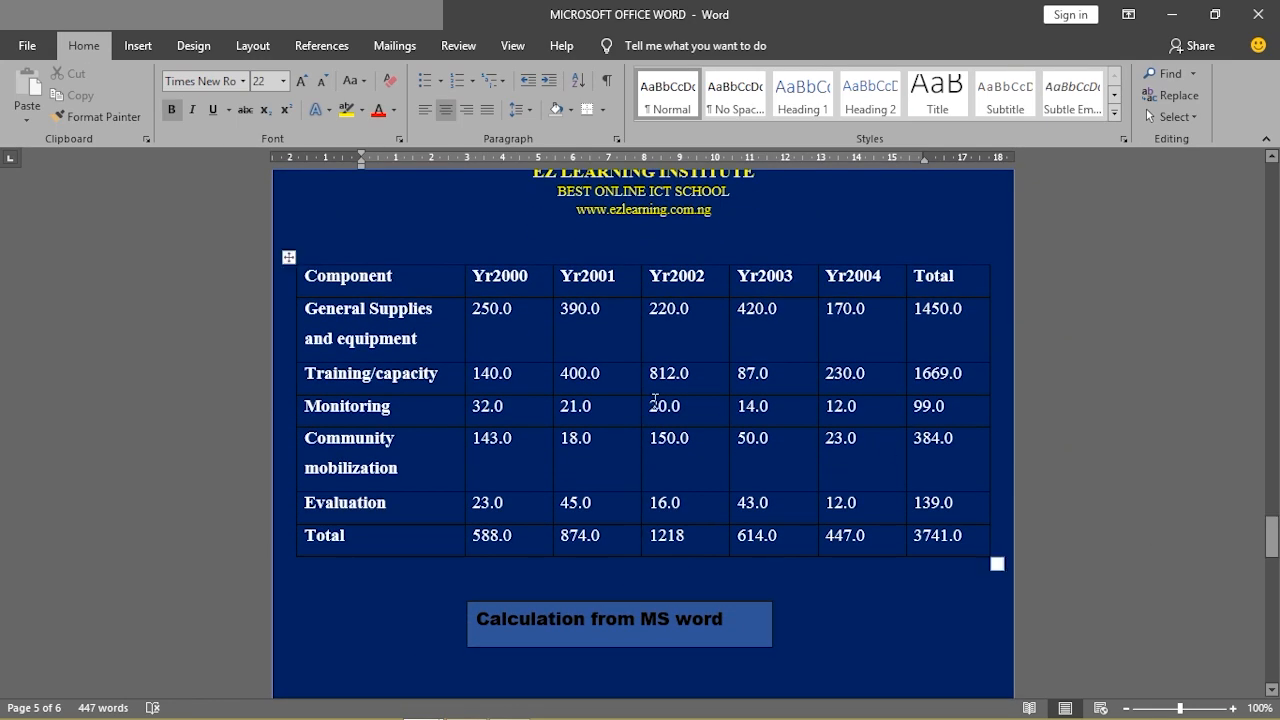
{"action": "mouse_move", "coordinate": [440, 706]}
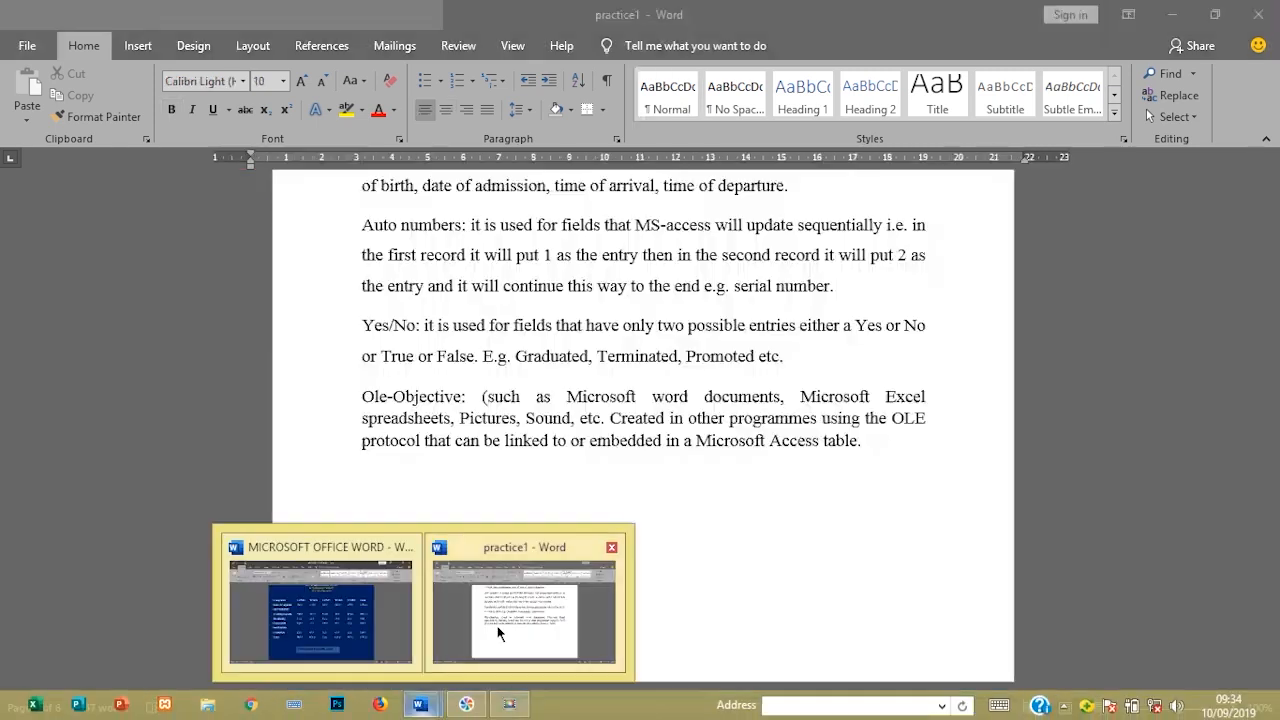
Press Enter after the Ole-Objective paragraph until a blank page 3 appears
{"action": "left_click", "coordinate": [524, 605]}
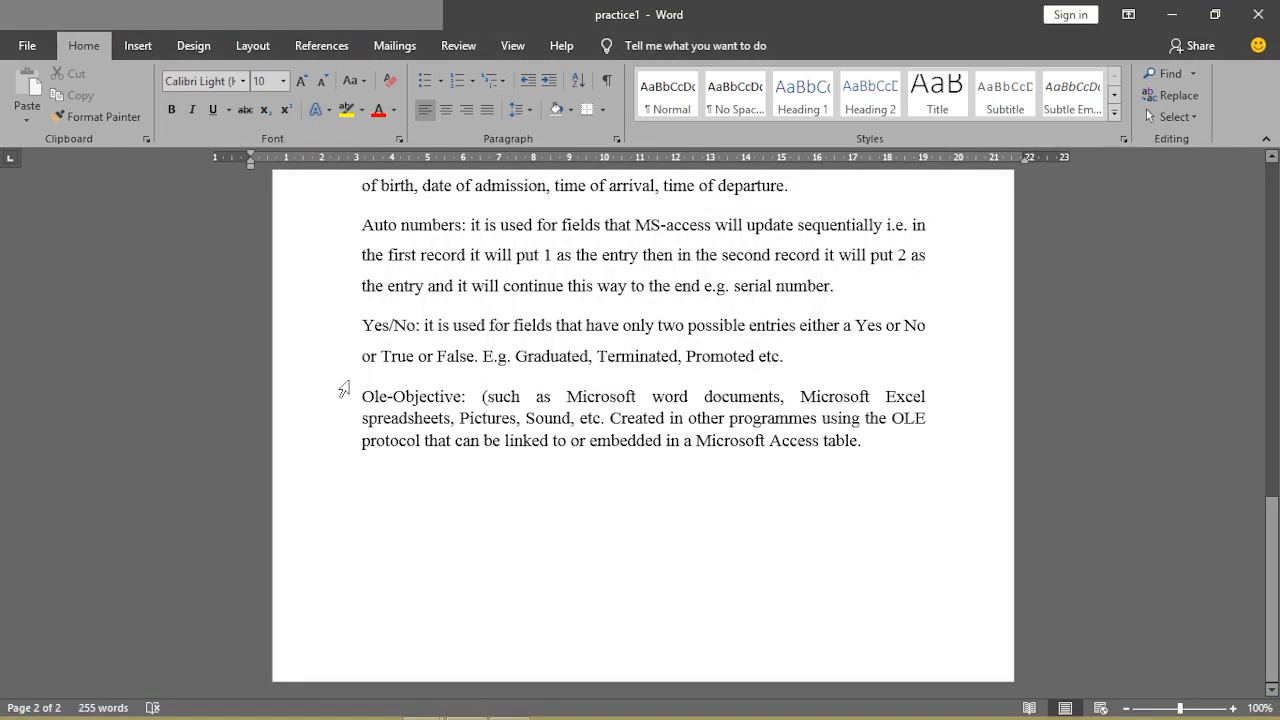
{"action": "left_click", "coordinate": [692, 522]}
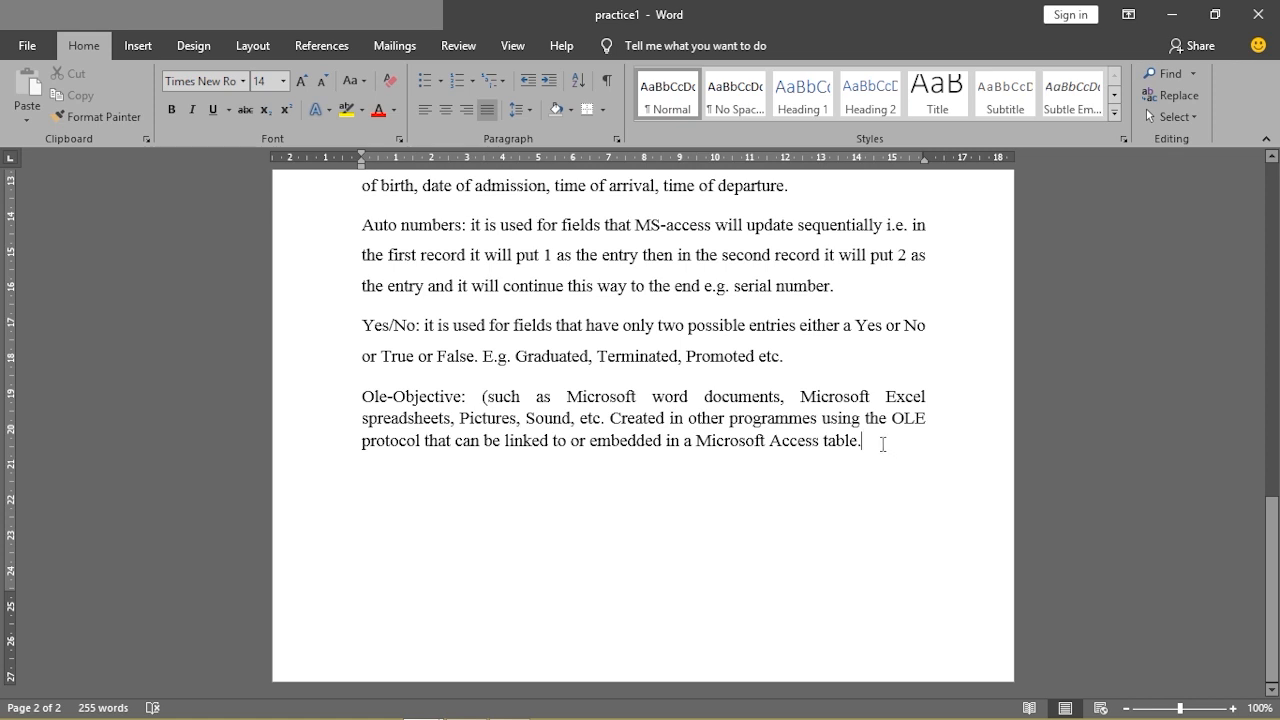
{"action": "key", "text": "Return"}
{"action": "key", "text": "Return"}
{"action": "key", "text": "Return"}
{"action": "key", "text": "Return"}
{"action": "key", "text": "Return"}
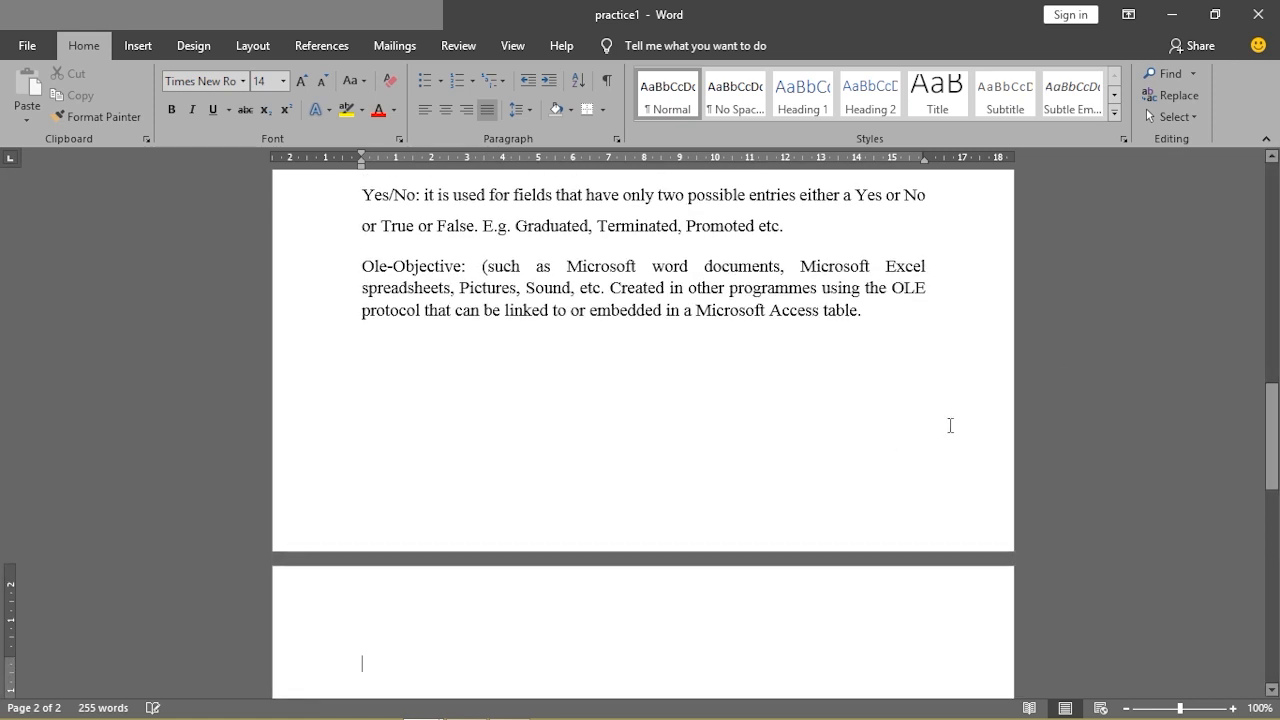
{"action": "left_click_drag", "start_coordinate": [1275, 430], "coordinate": [1269, 490]}
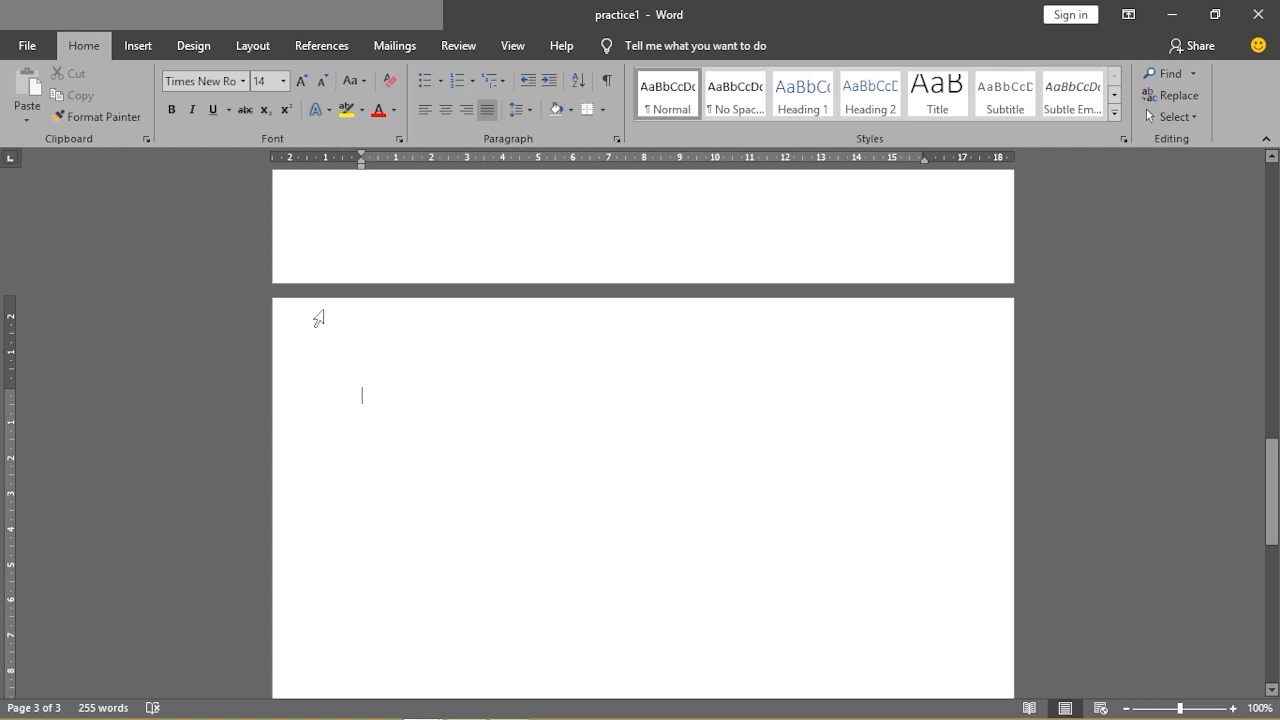
{"action": "left_click", "coordinate": [140, 50]}
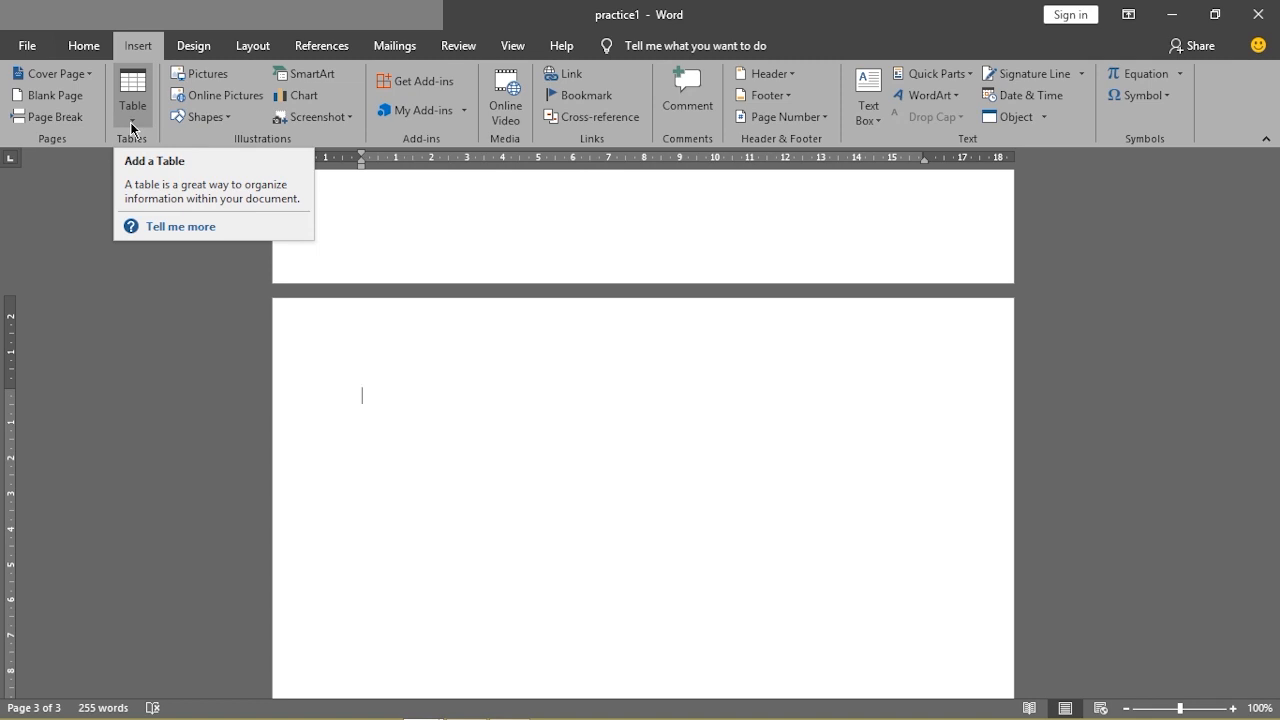
Open the Table grid to preview a 3-column, 5-row table
{"action": "left_click", "coordinate": [131, 127]}
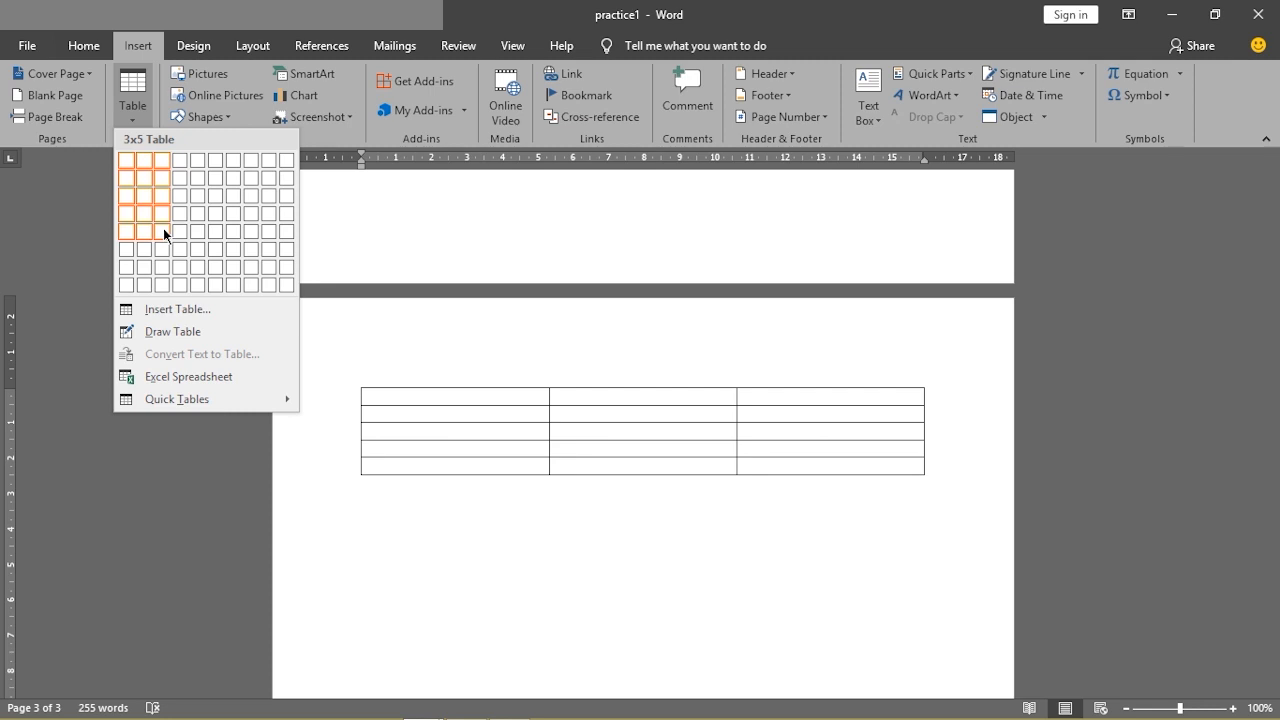
Insert a 3-column, 5-row table and select each of its three columns
{"action": "left_click", "coordinate": [163, 229]}
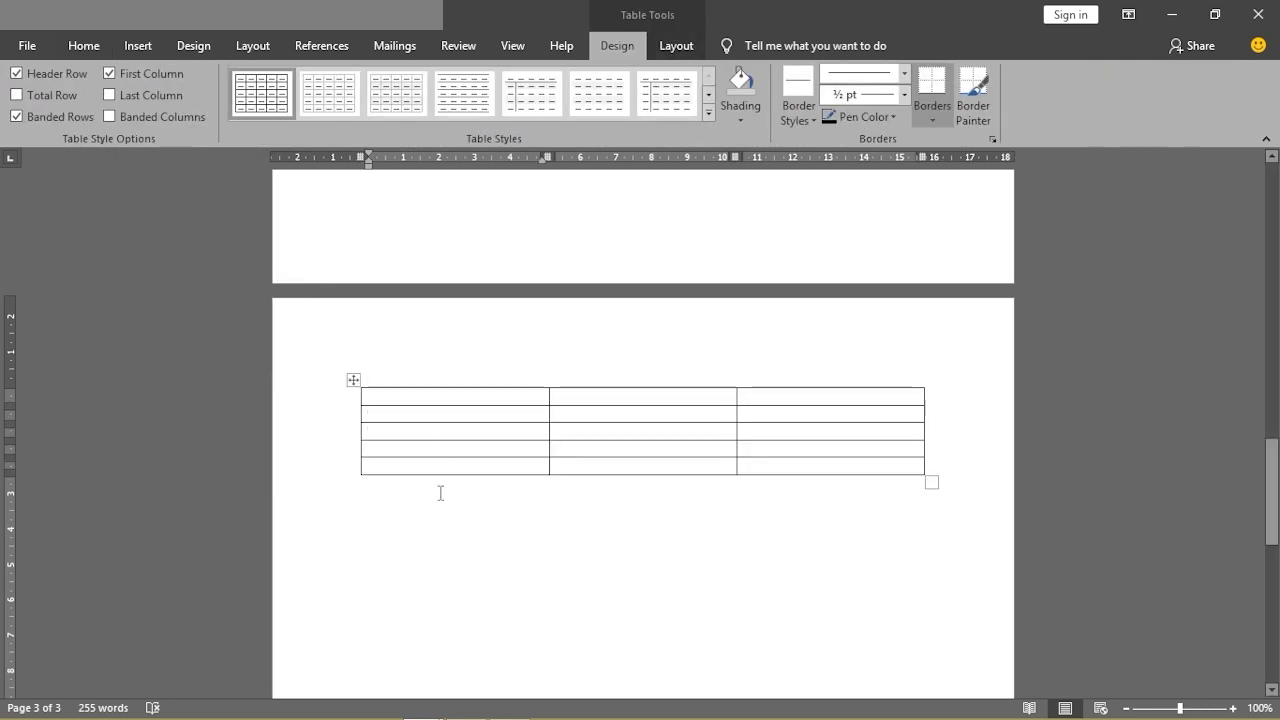
{"action": "left_click", "coordinate": [448, 383]}
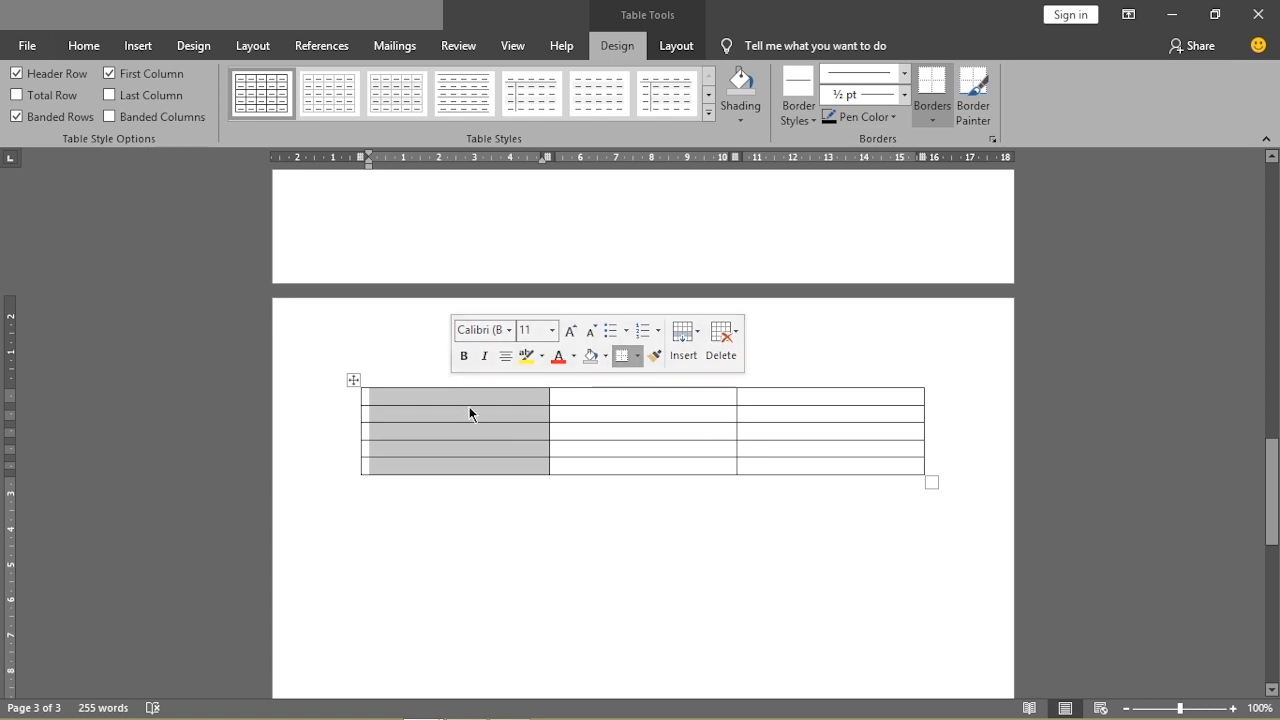
{"action": "left_click", "coordinate": [636, 384]}
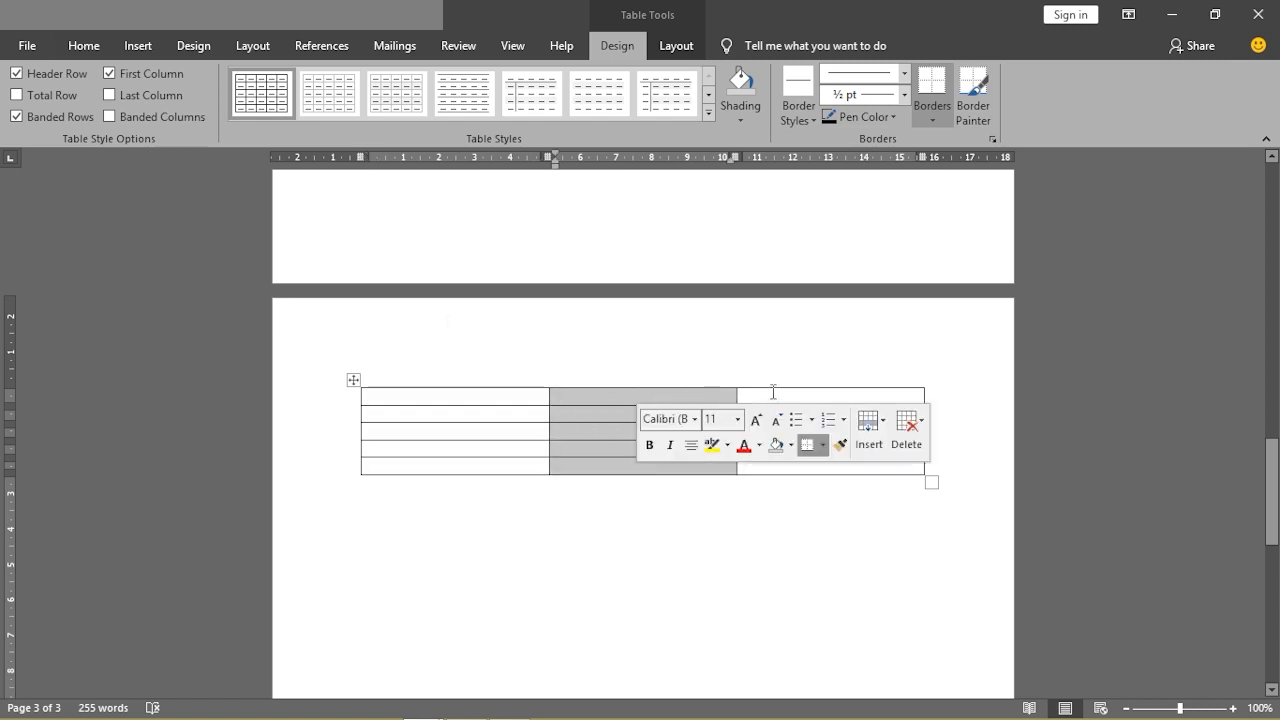
{"action": "left_click", "coordinate": [775, 382]}
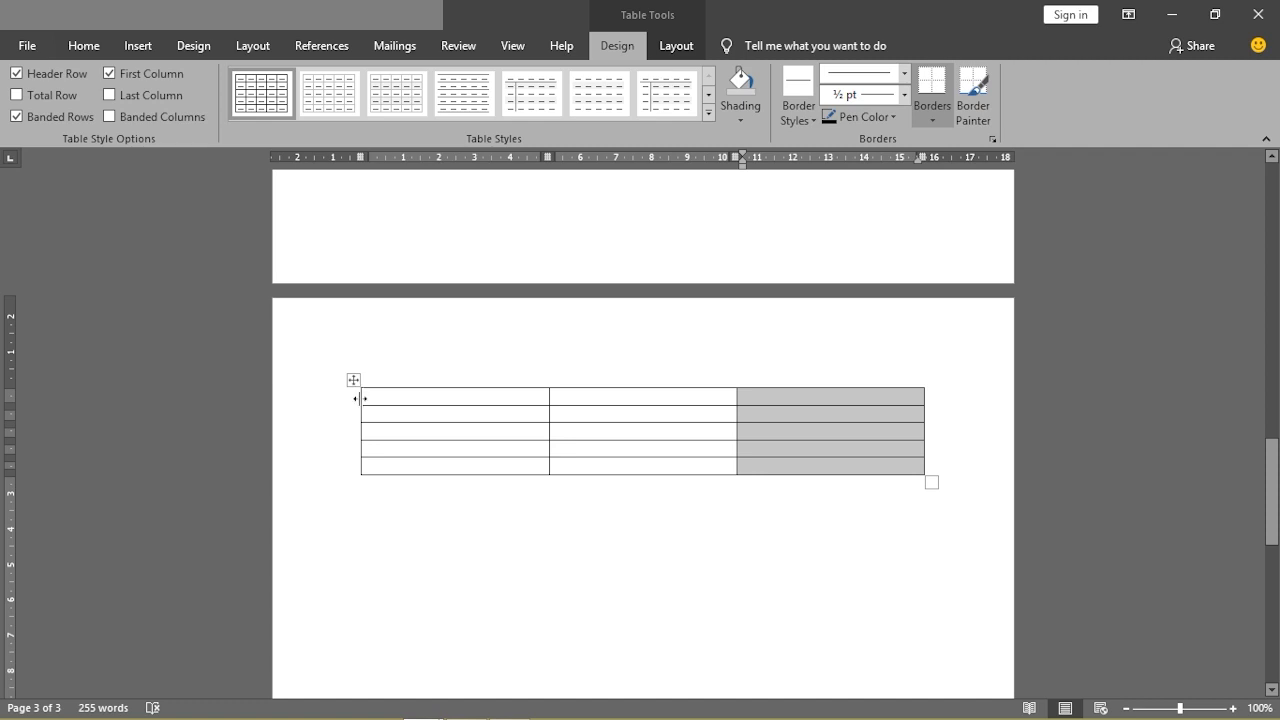
Select the first row, the second row and a row-3 cell, then leave the table
{"action": "left_click", "coordinate": [359, 397]}
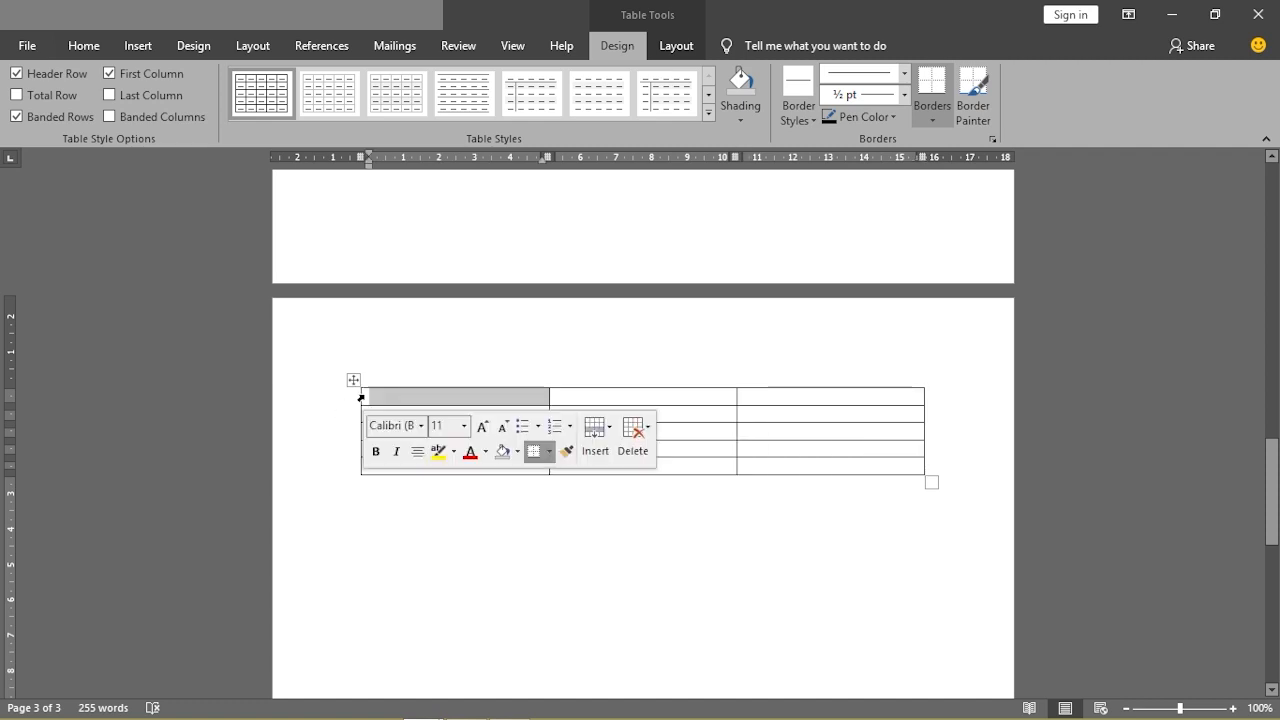
{"action": "left_click", "coordinate": [360, 397]}
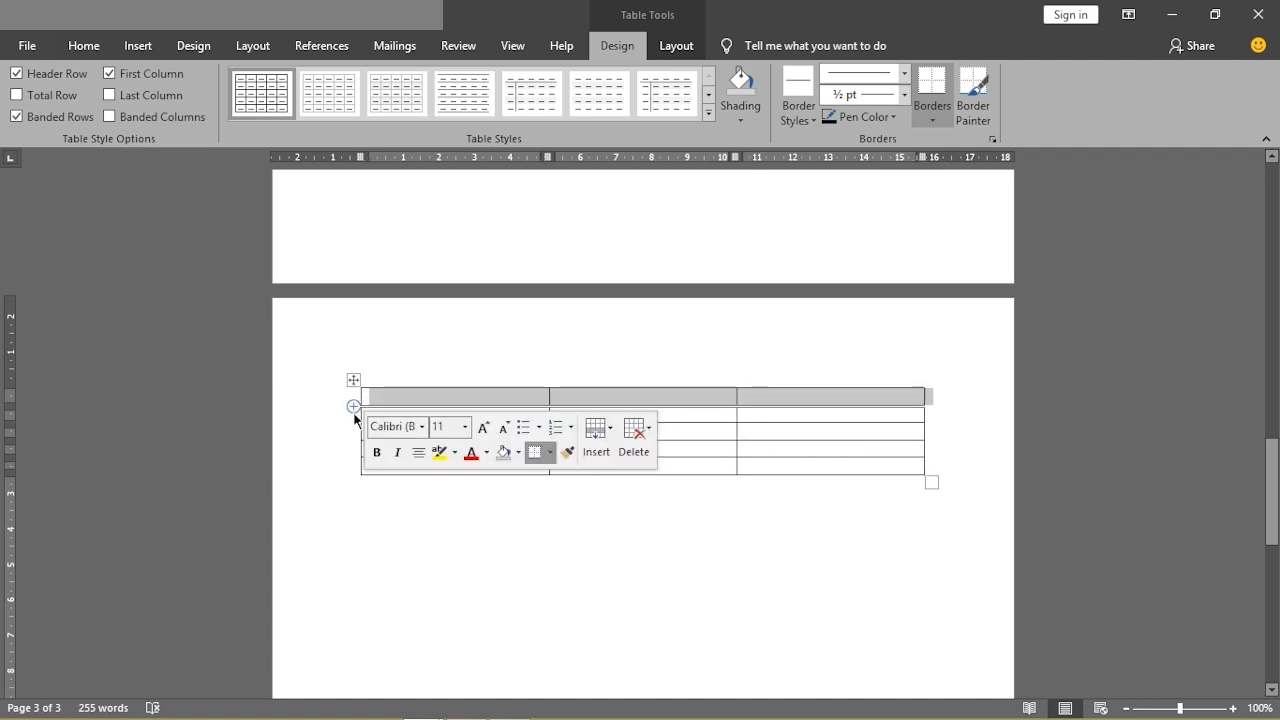
{"action": "left_click", "coordinate": [348, 416]}
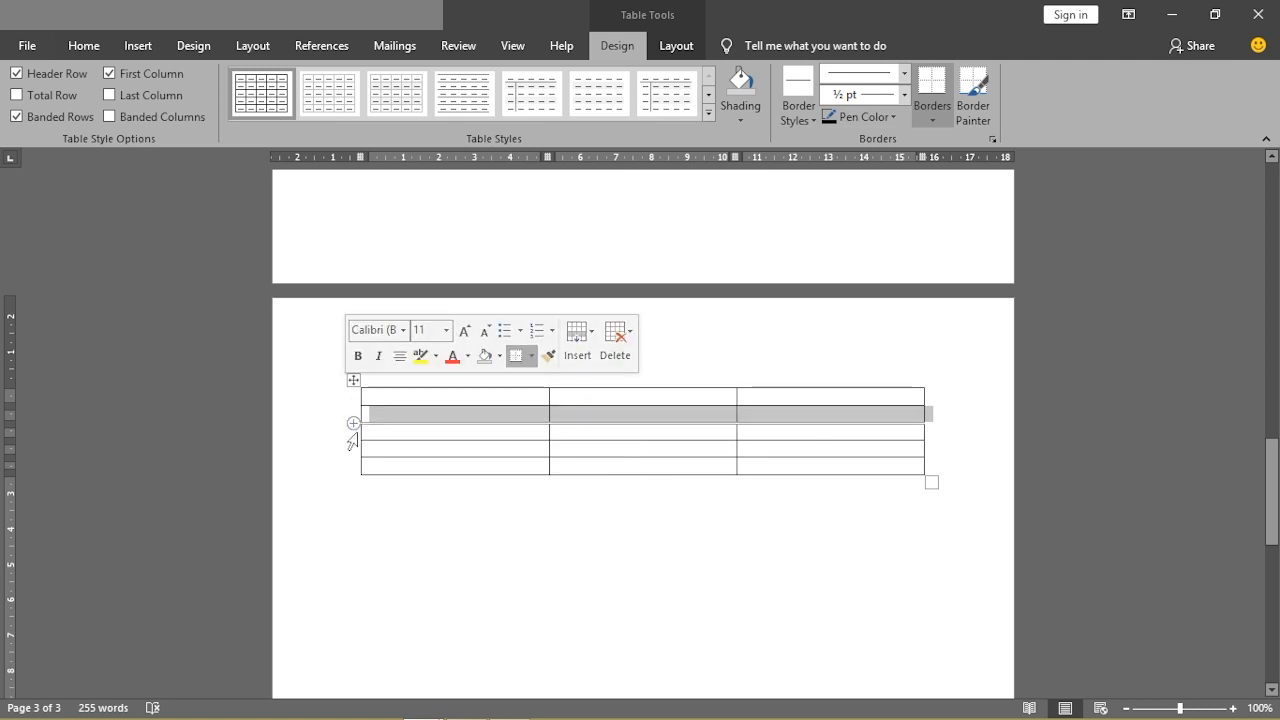
{"action": "left_click", "coordinate": [360, 432]}
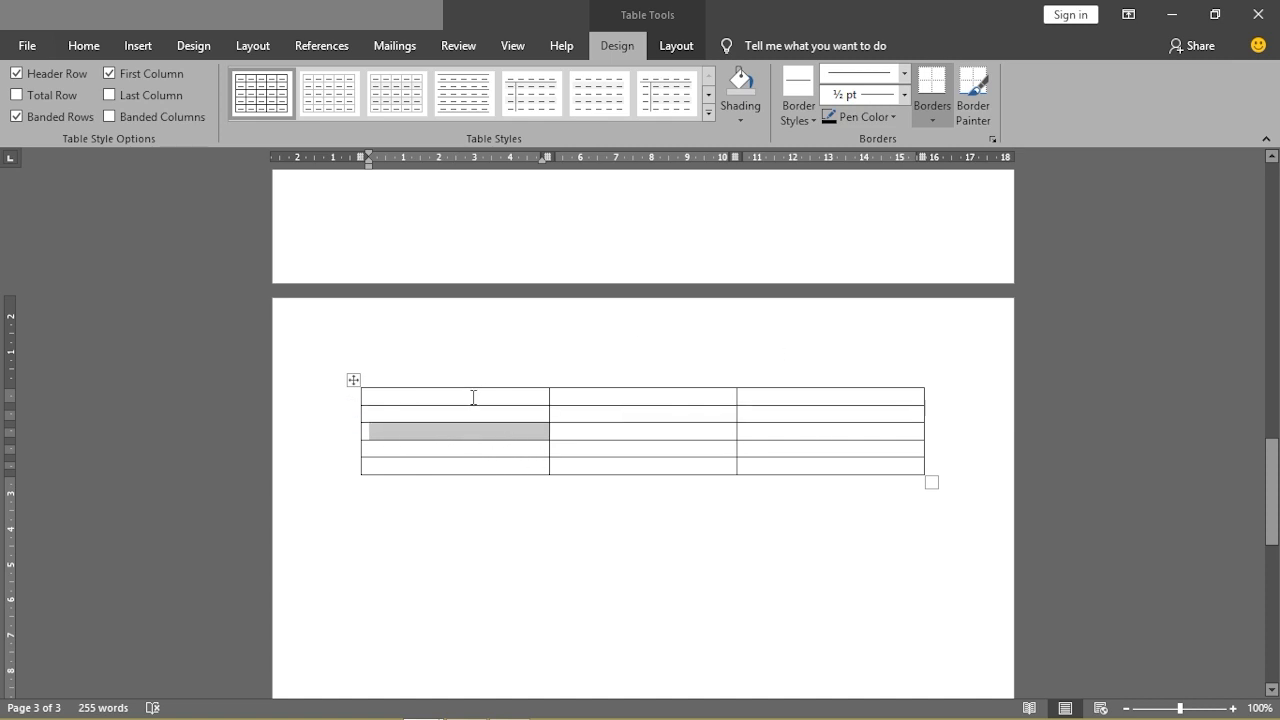
{"action": "left_click", "coordinate": [497, 501]}
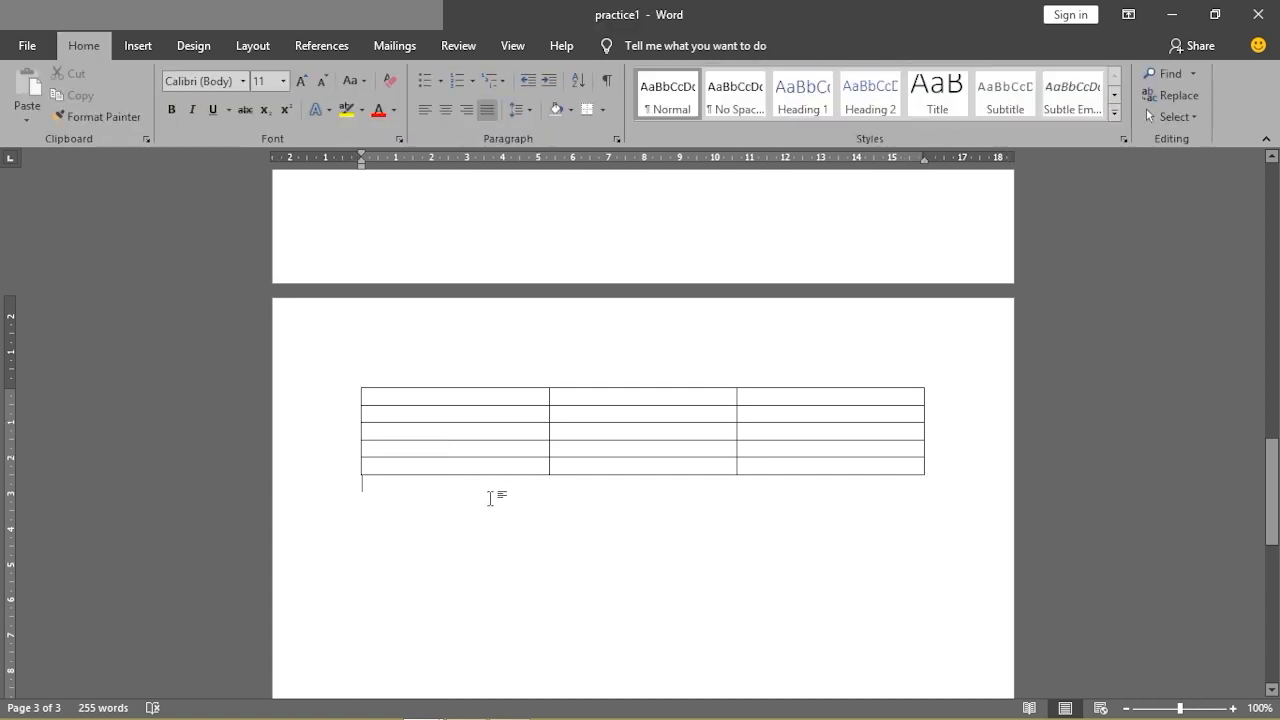
Insert a 5-column, 2-row table below the first one via the Insert Table dialog
{"action": "left_click", "coordinate": [135, 50]}
{"action": "left_click", "coordinate": [134, 127]}
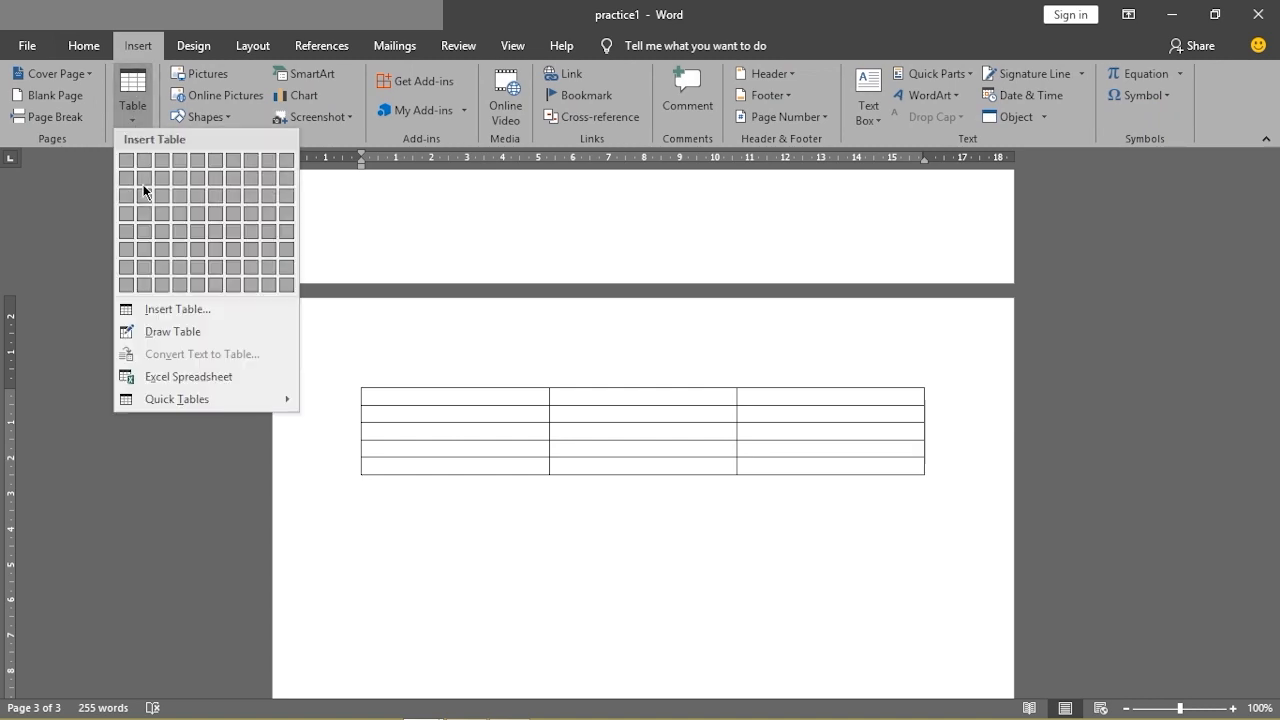
{"action": "left_click", "coordinate": [163, 312]}
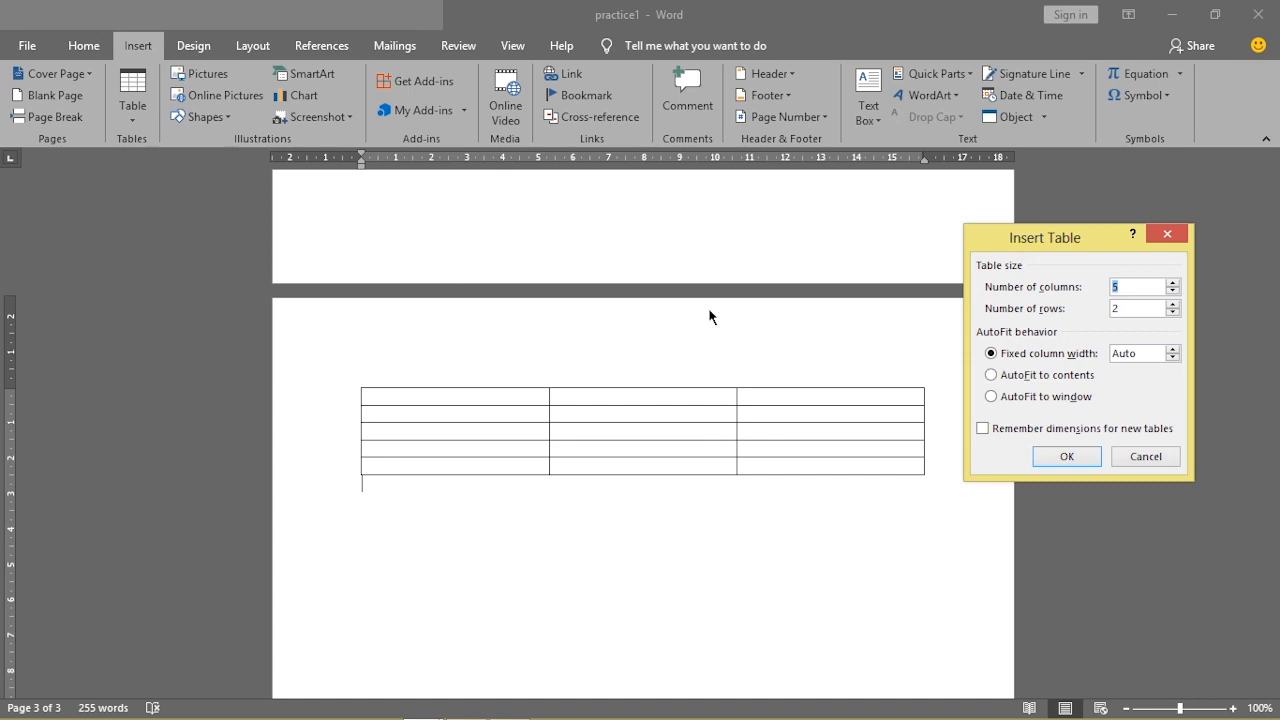
{"action": "left_click_drag", "start_coordinate": [1045, 239], "coordinate": [1054, 296]}
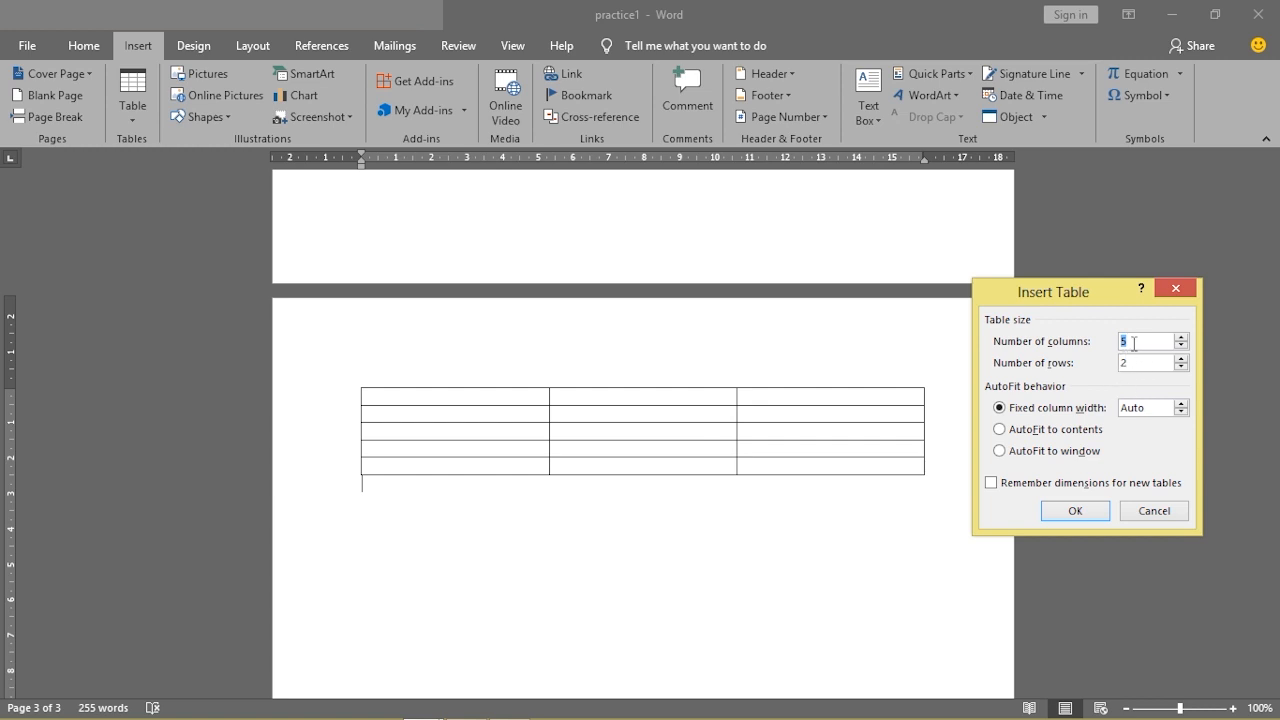
{"action": "left_click", "coordinate": [1075, 511]}
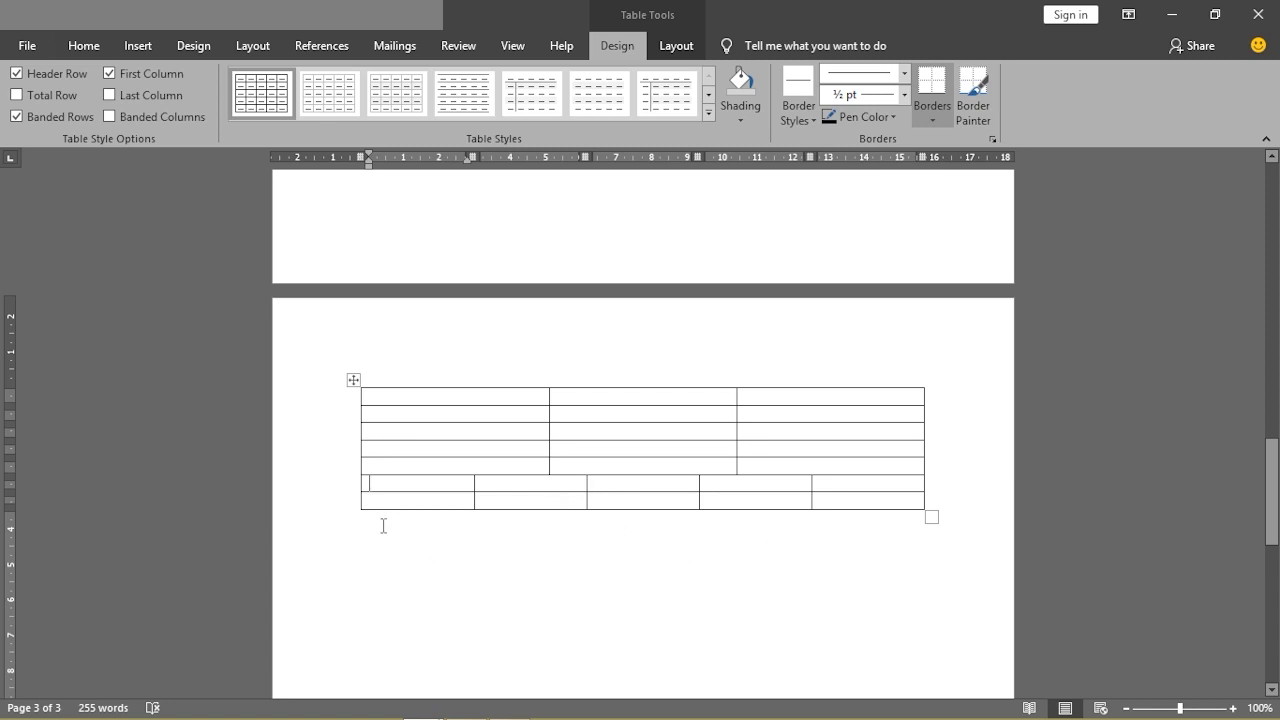
Select the existing table by its move handle and delete it
{"action": "left_click", "coordinate": [357, 380]}
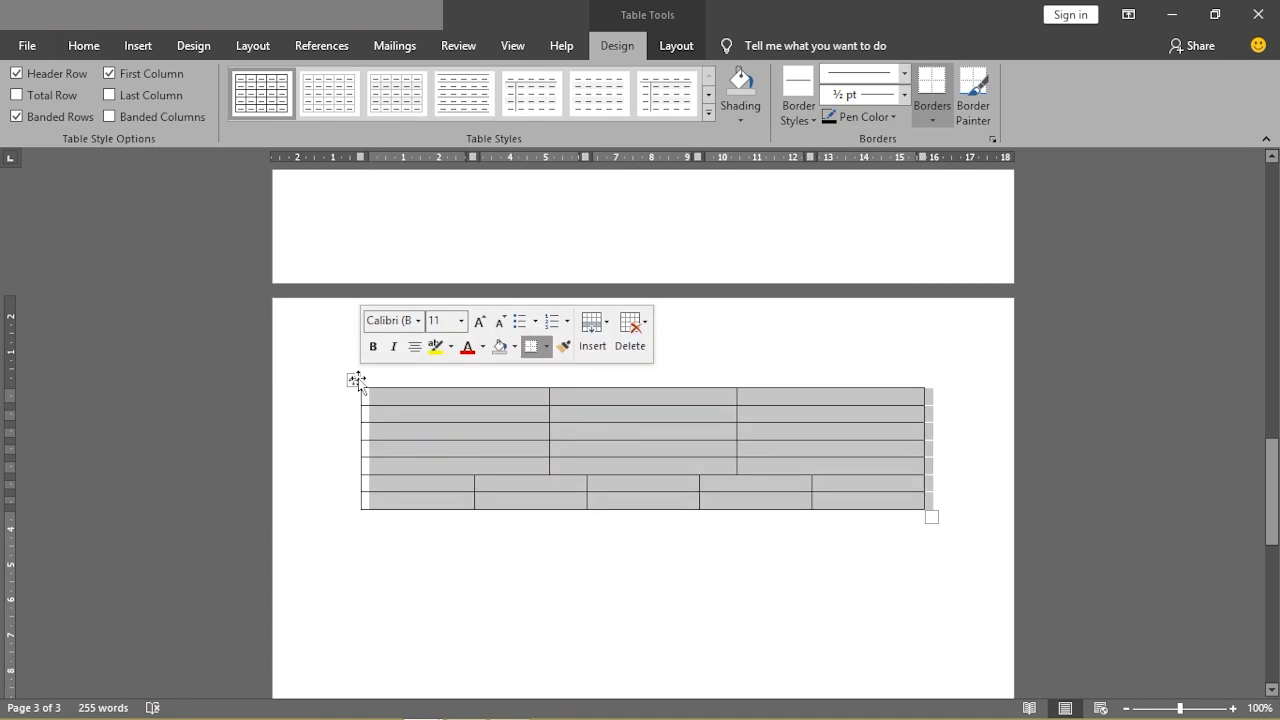
{"action": "left_click", "coordinate": [358, 381]}
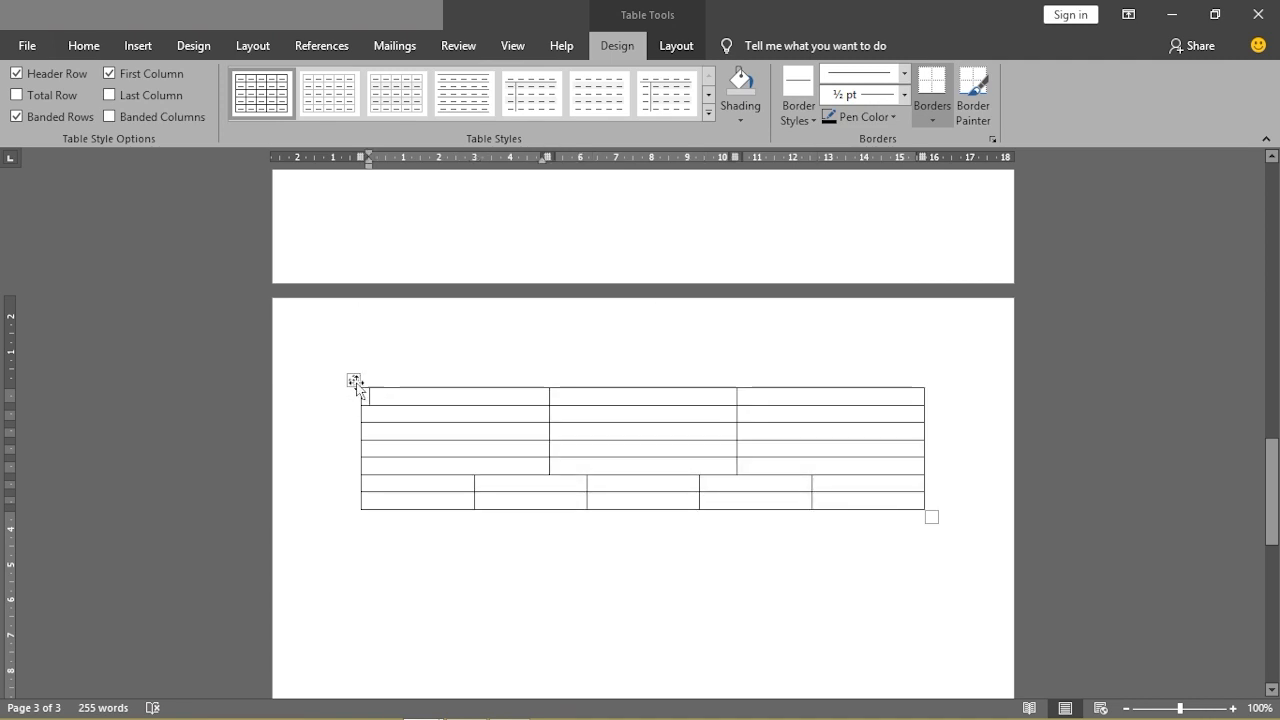
{"action": "left_click", "coordinate": [354, 382]}
{"action": "left_click", "coordinate": [351, 380]}
{"action": "left_click", "coordinate": [352, 380]}
{"action": "left_click", "coordinate": [352, 380]}
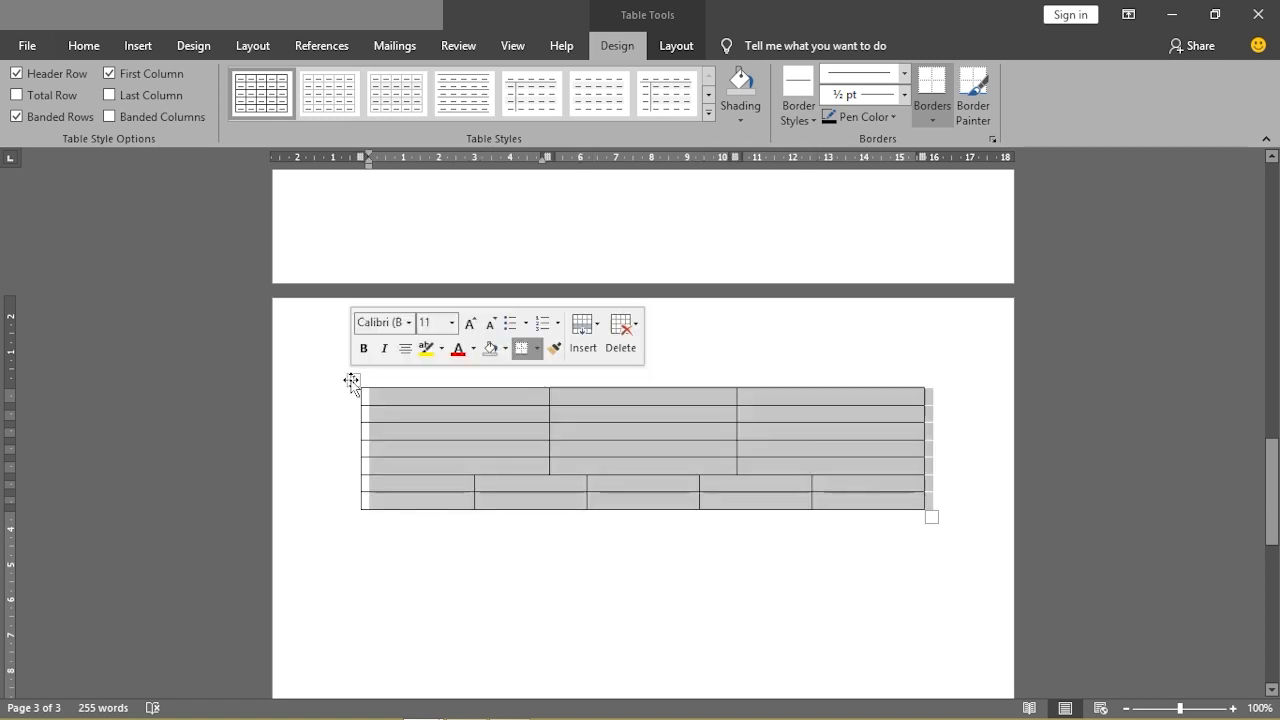
{"action": "left_click", "coordinate": [350, 379]}
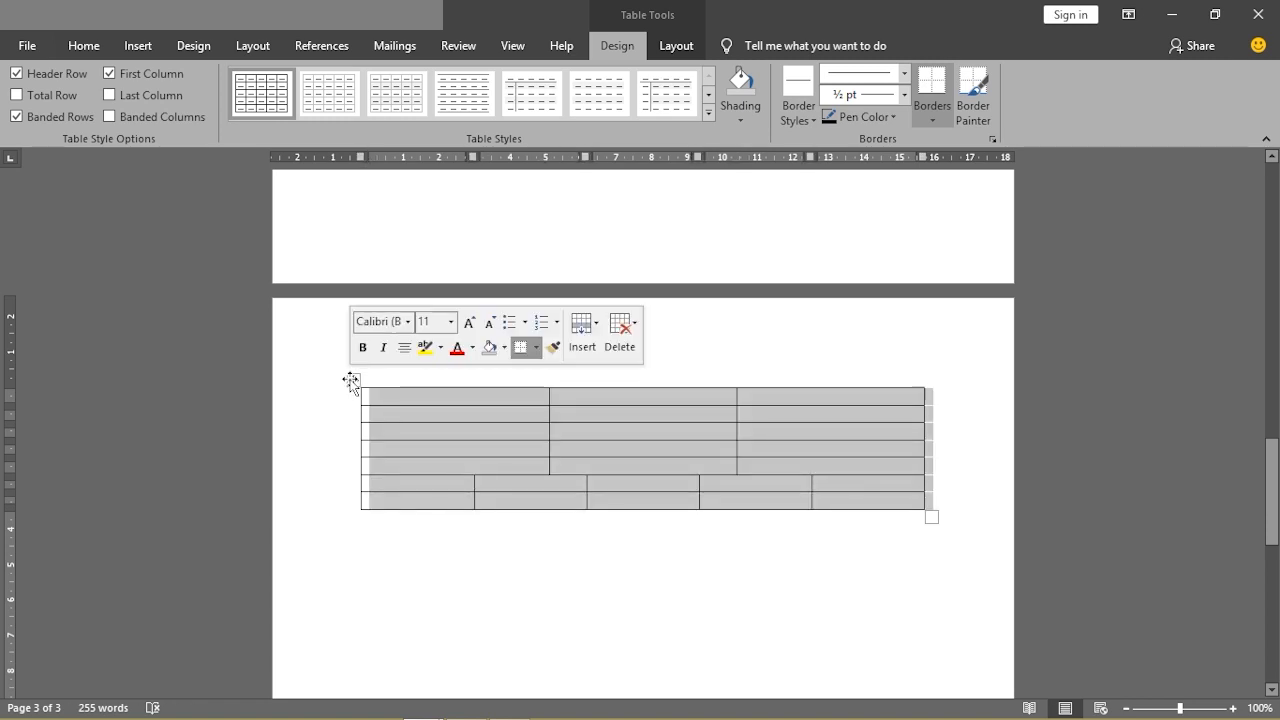
{"action": "right_click", "coordinate": [350, 380]}
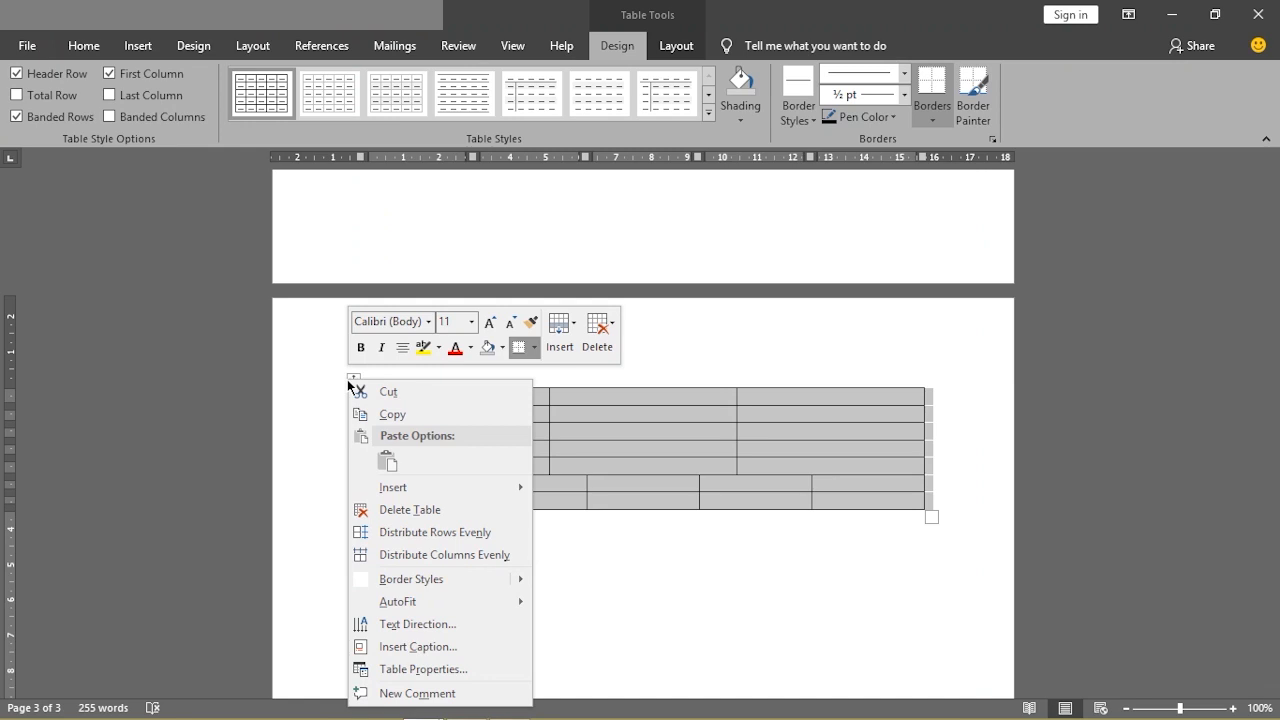
{"action": "left_click", "coordinate": [408, 510]}
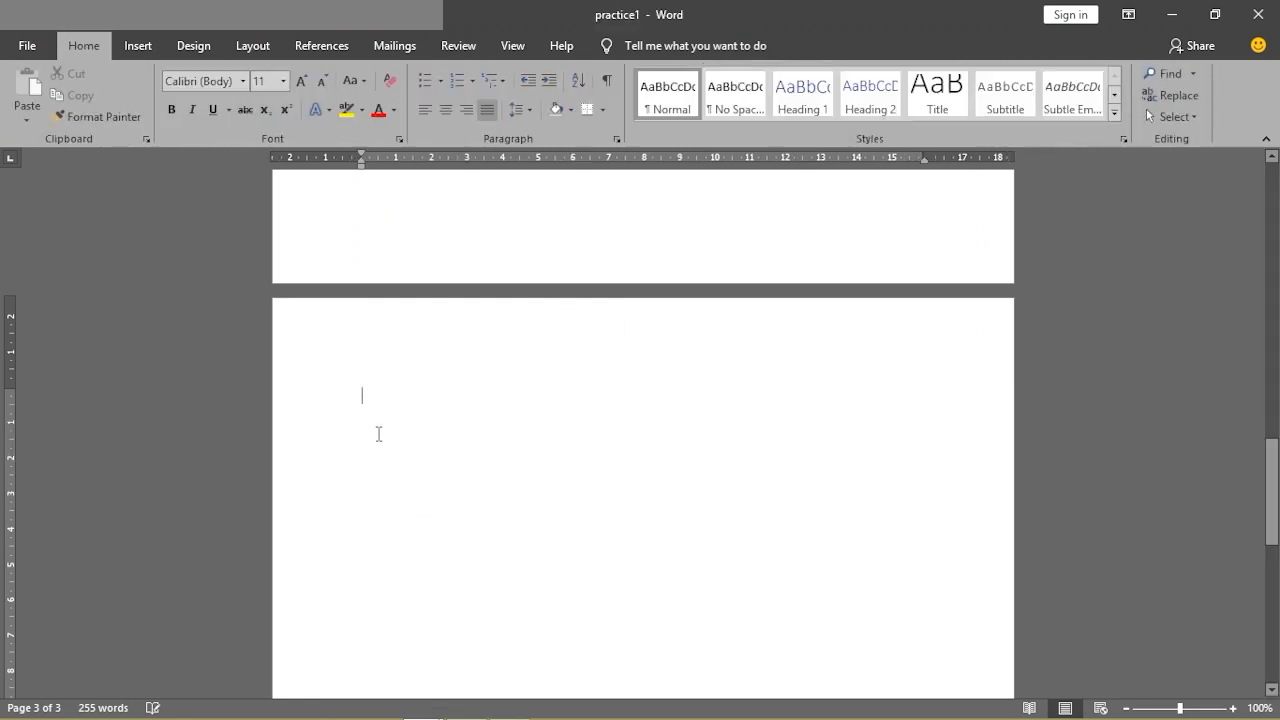
Insert a trial 5-column, 2-row table through the Insert Table dialog
{"action": "left_click", "coordinate": [137, 46]}
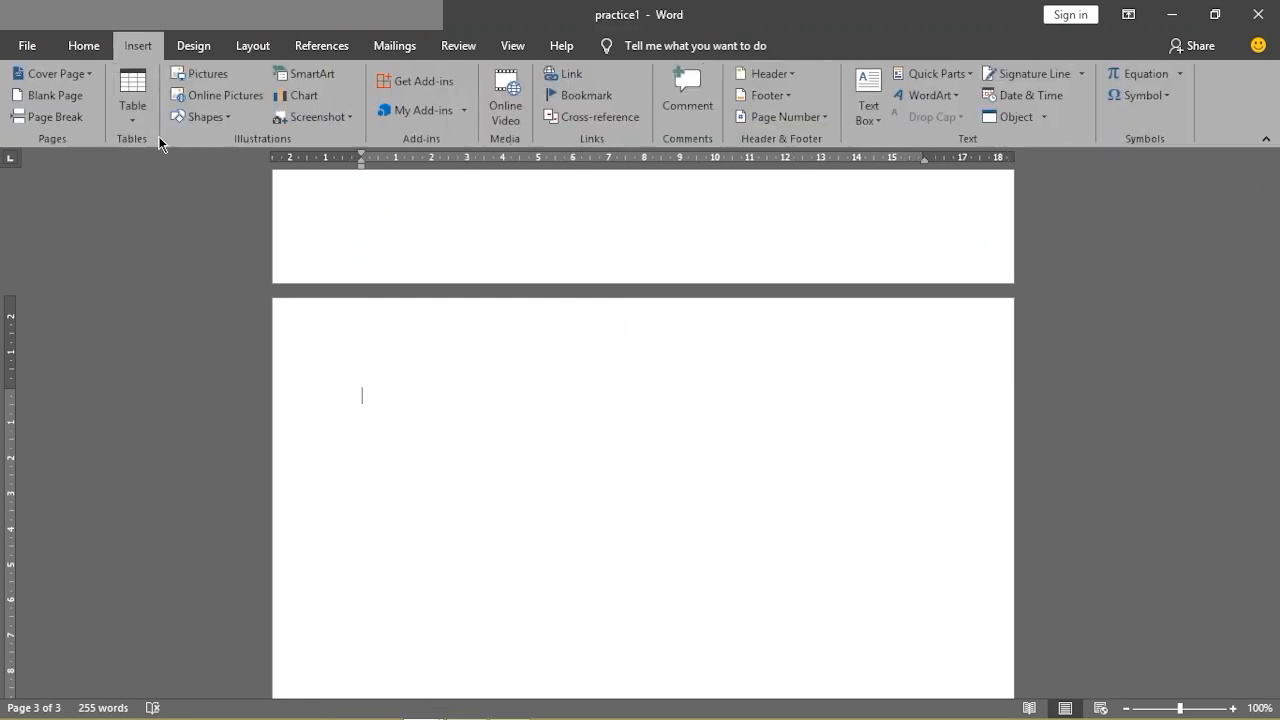
{"action": "left_click", "coordinate": [133, 121]}
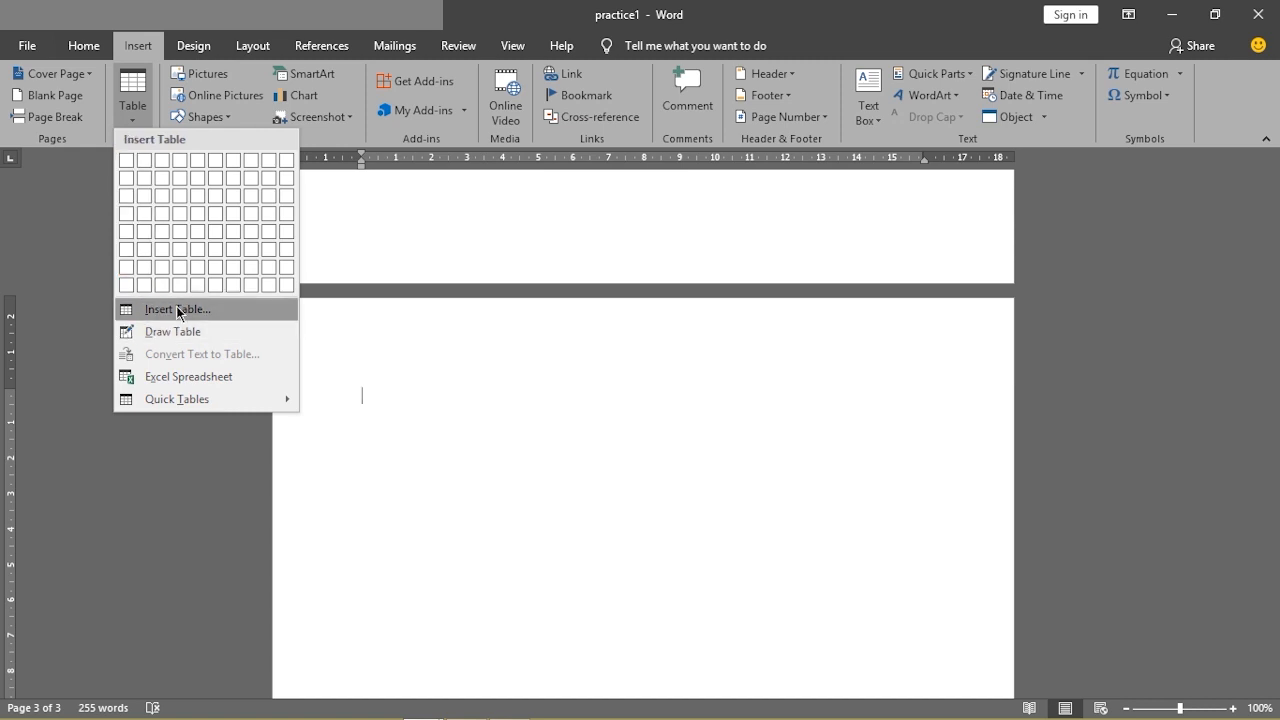
{"action": "left_click", "coordinate": [178, 310]}
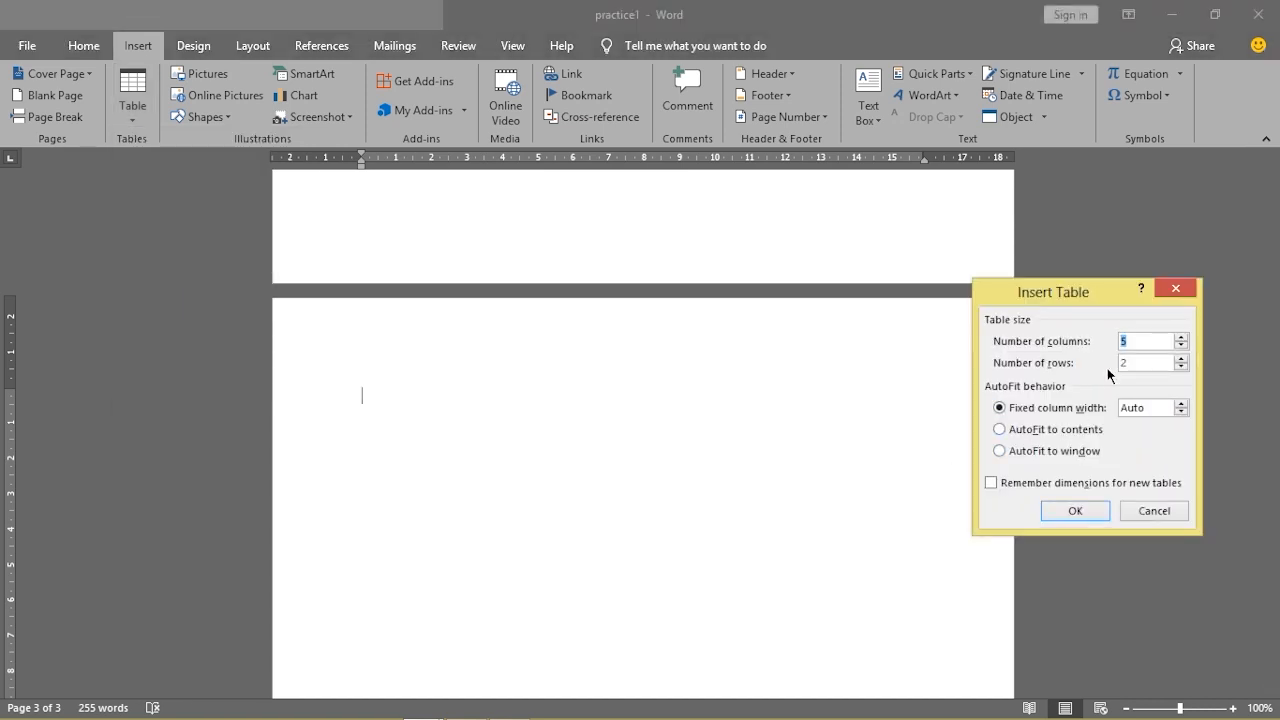
{"action": "left_click", "coordinate": [1068, 515]}
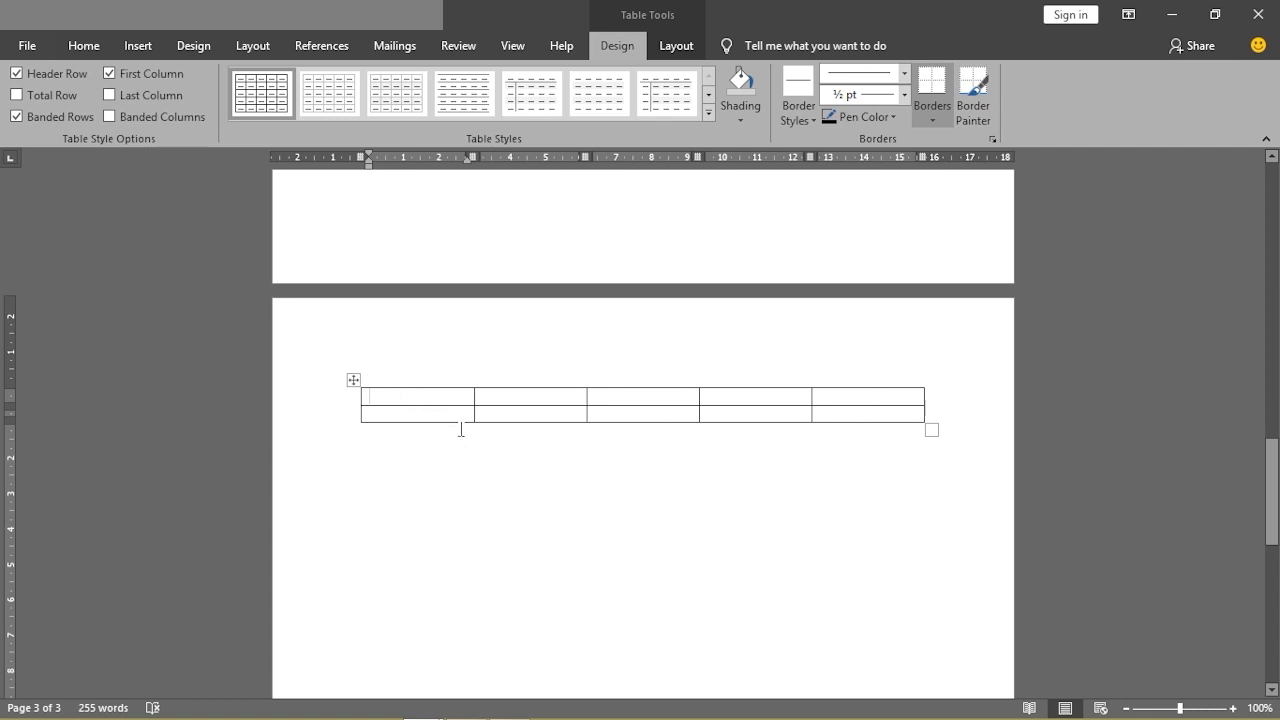
Delete the trial 5-by-2 table from its move handle's shortcut menu
{"action": "left_click", "coordinate": [354, 381]}
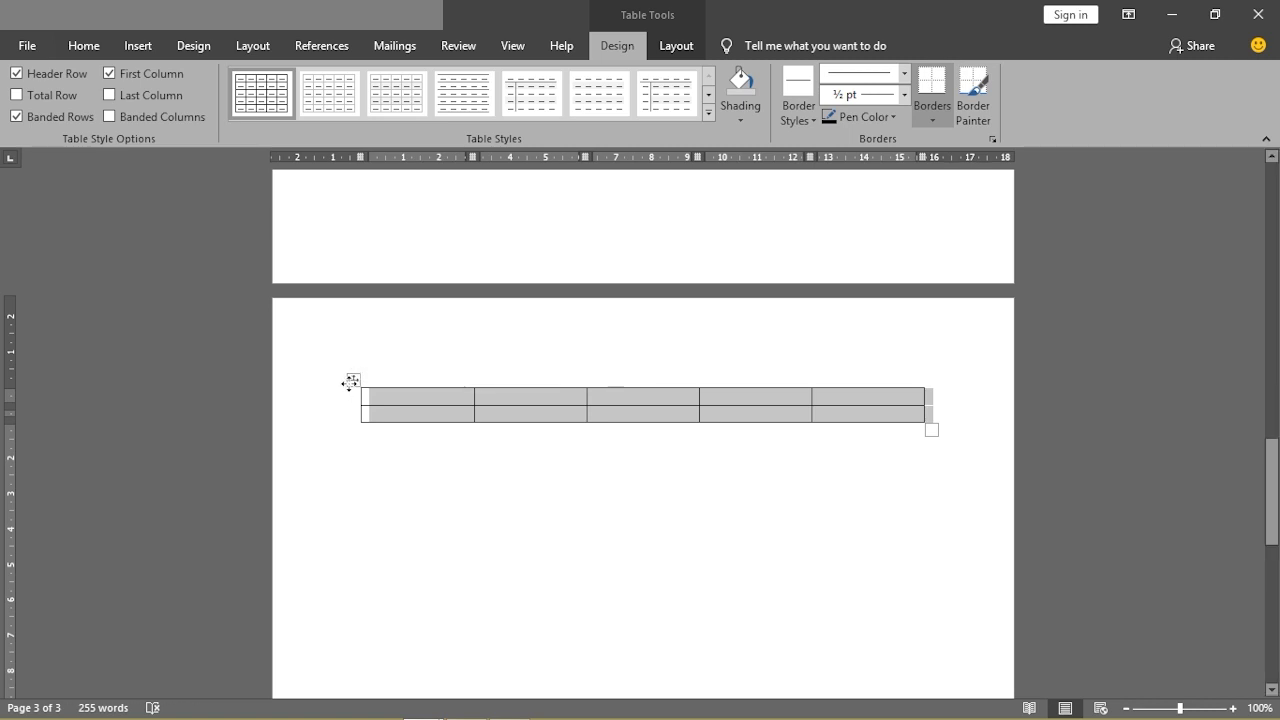
{"action": "right_click", "coordinate": [352, 381]}
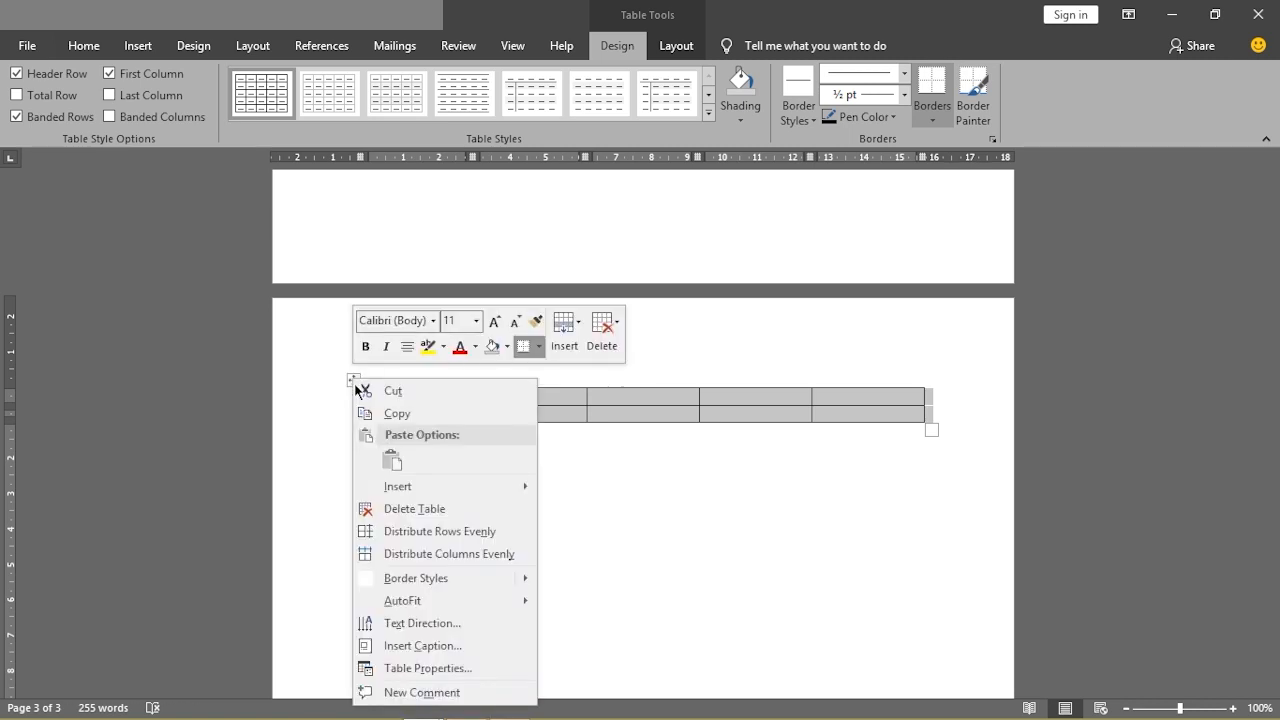
{"action": "left_click", "coordinate": [389, 509]}
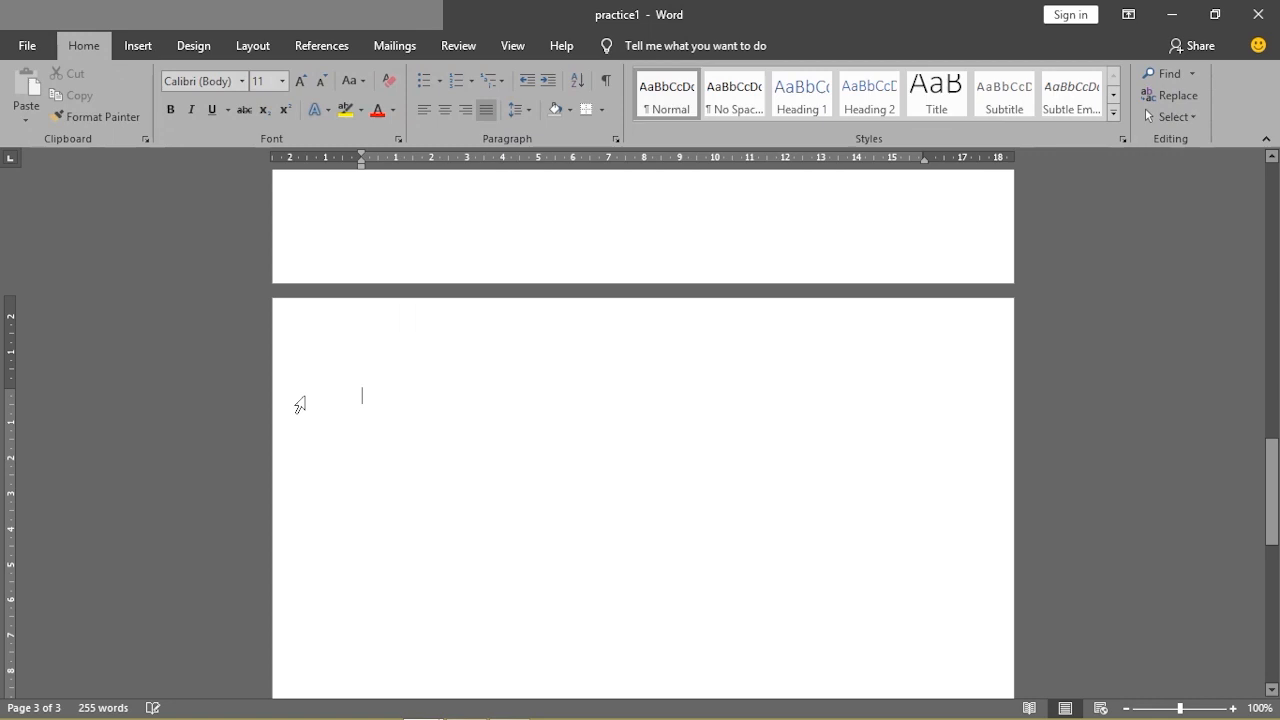
{"action": "left_click", "coordinate": [134, 48]}
Create a table with 2 columns and 7 rows using the Insert Table dialog
{"action": "left_click", "coordinate": [133, 115]}
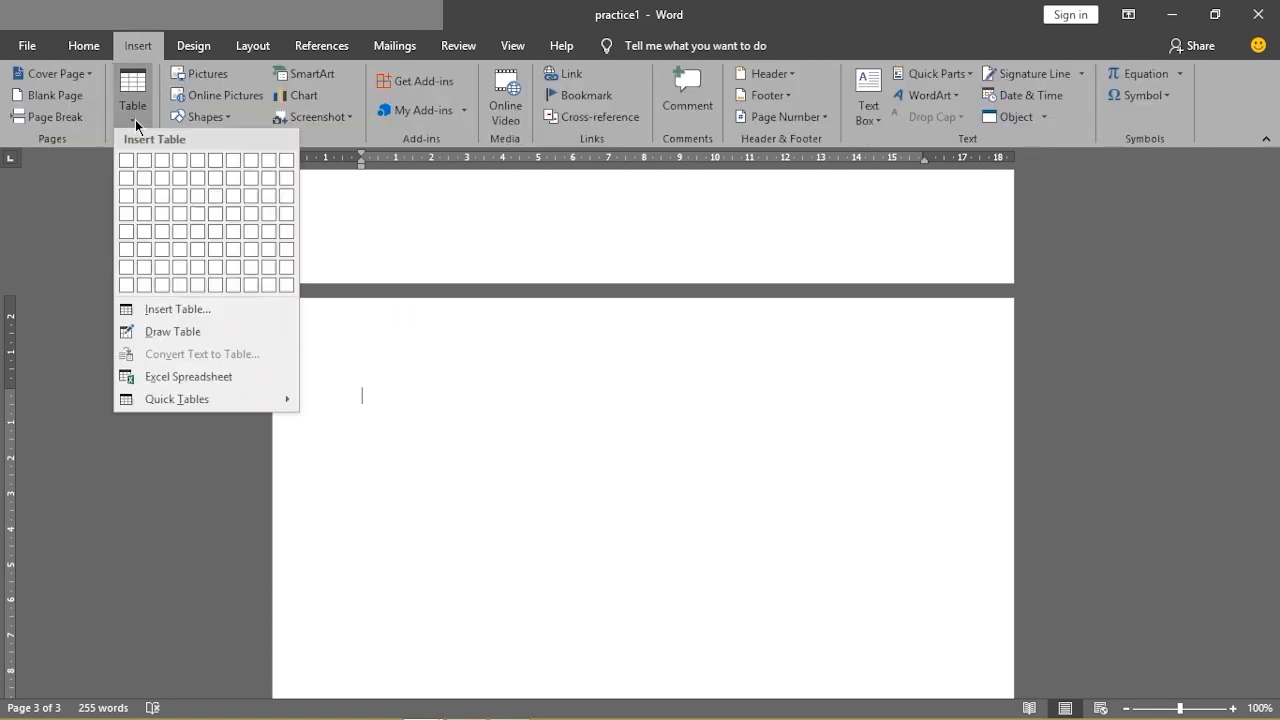
{"action": "left_click", "coordinate": [175, 311]}
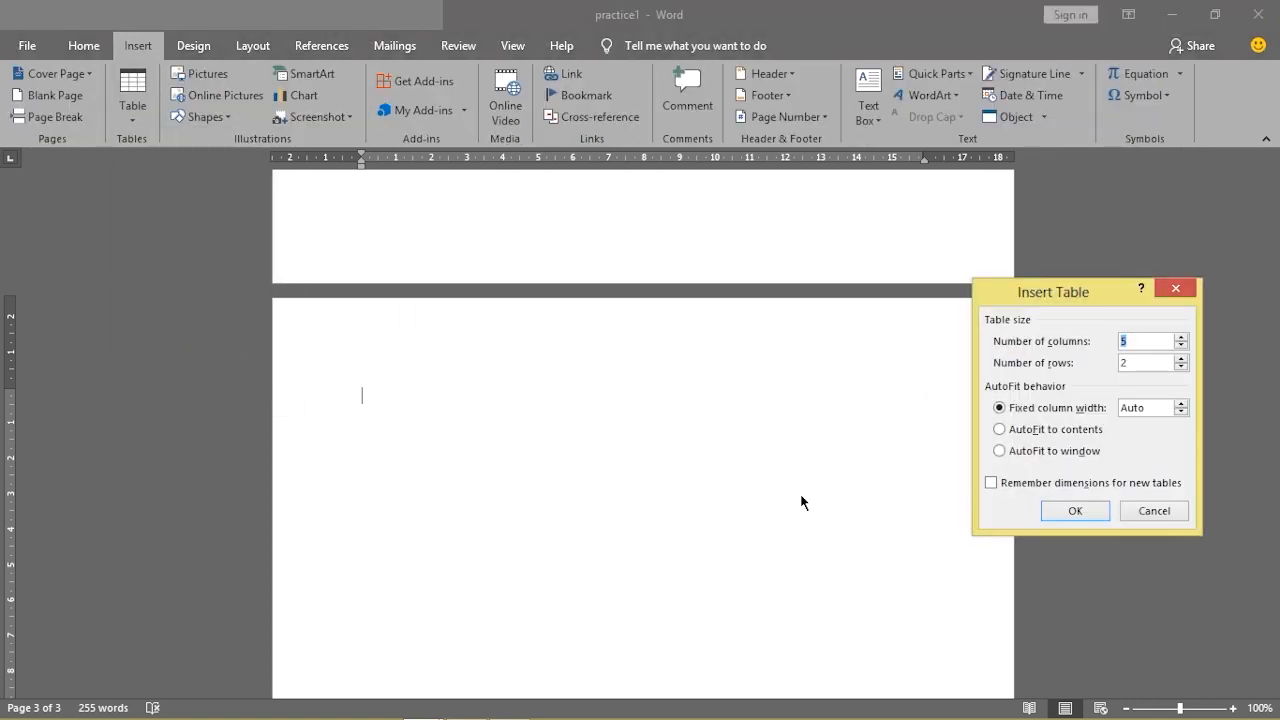
{"action": "left_click", "coordinate": [1131, 363]}
{"action": "key", "text": "BackSpace"}
{"action": "type", "text": "7"}
{"action": "left_click_drag", "start_coordinate": [1135, 344], "coordinate": [1122, 354]}
{"action": "type", "text": "2"}
{"action": "left_click", "coordinate": [1182, 347]}
{"action": "left_click", "coordinate": [1073, 512]}
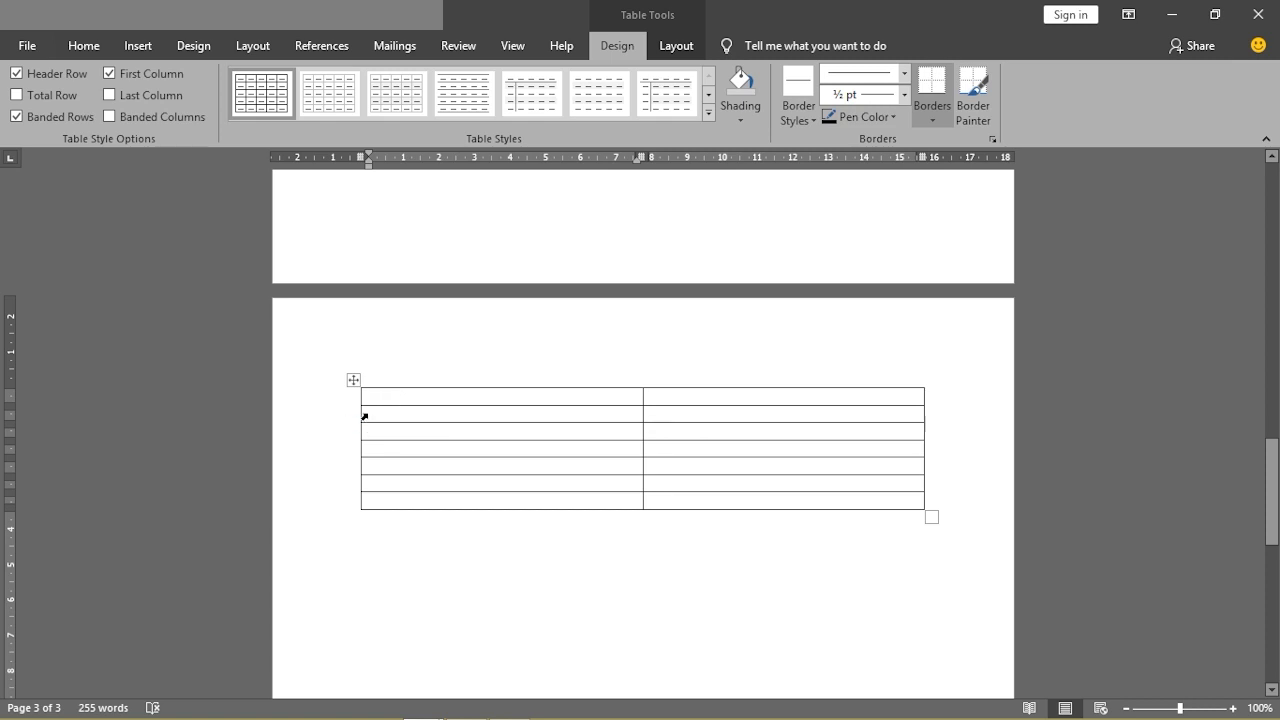
{"action": "left_click", "coordinate": [364, 415]}
{"action": "left_click", "coordinate": [362, 432]}
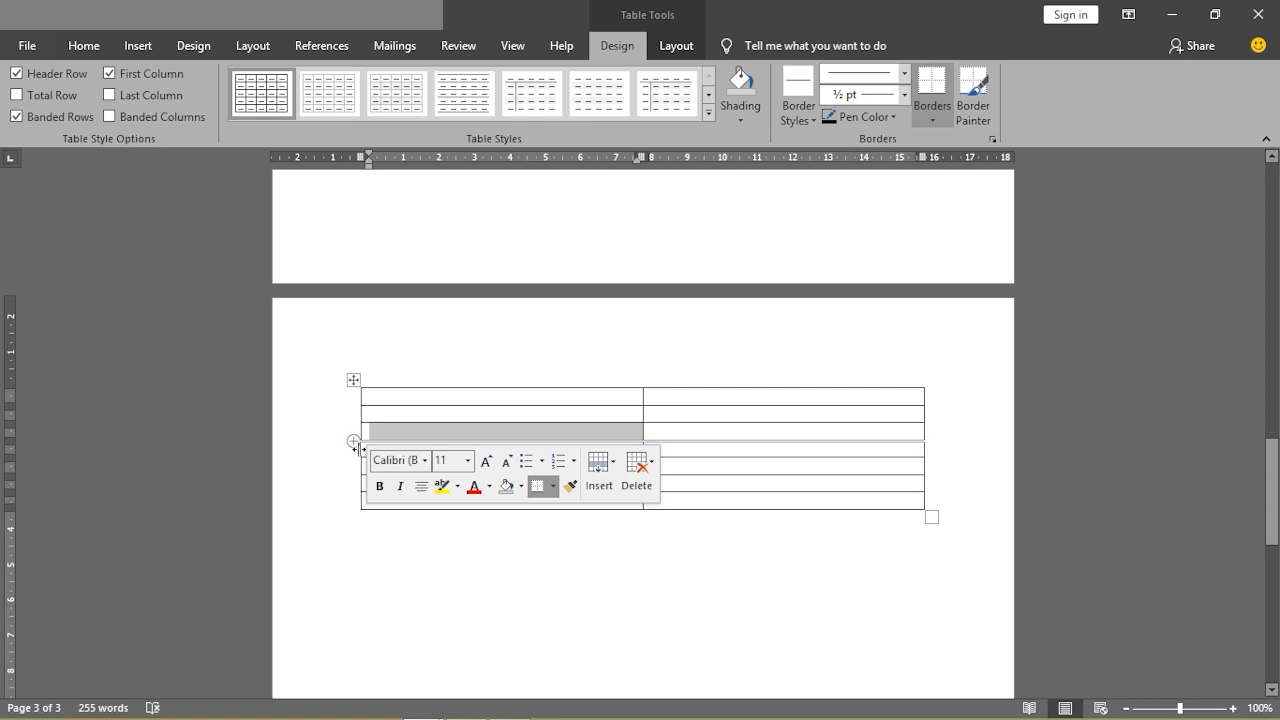
{"action": "left_click", "coordinate": [361, 454]}
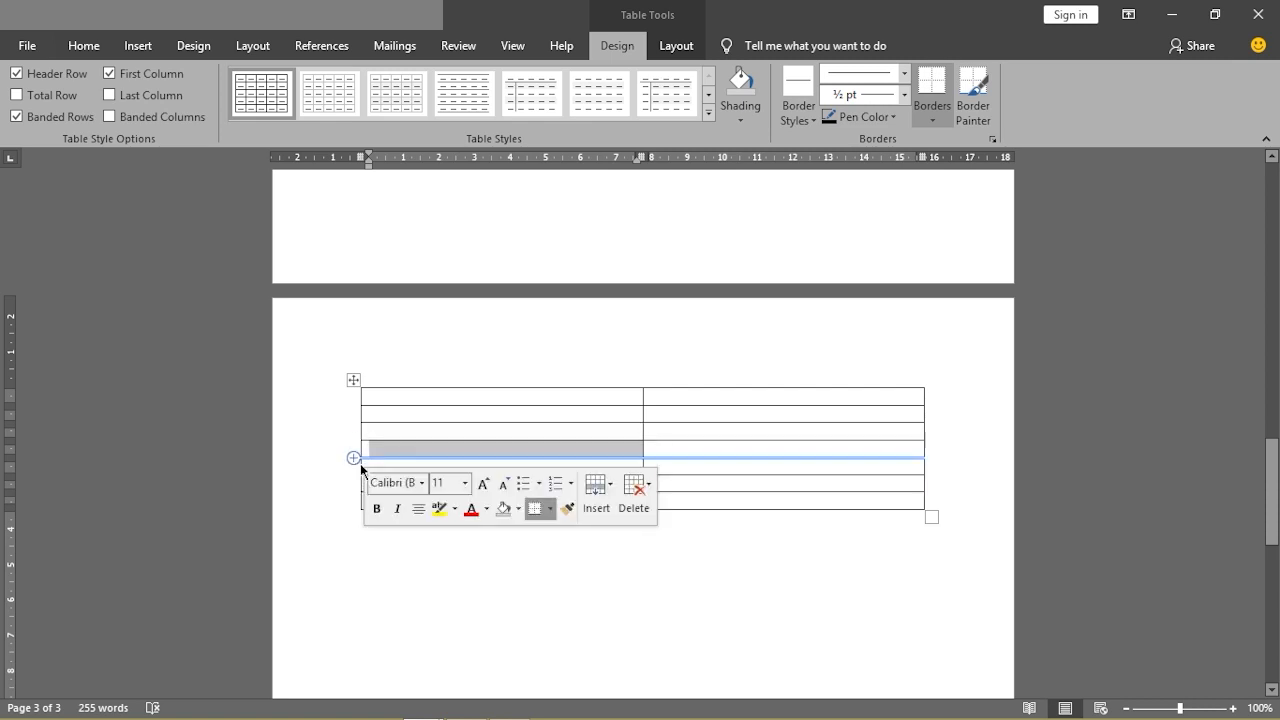
{"action": "left_click", "coordinate": [361, 465]}
{"action": "left_click", "coordinate": [360, 465]}
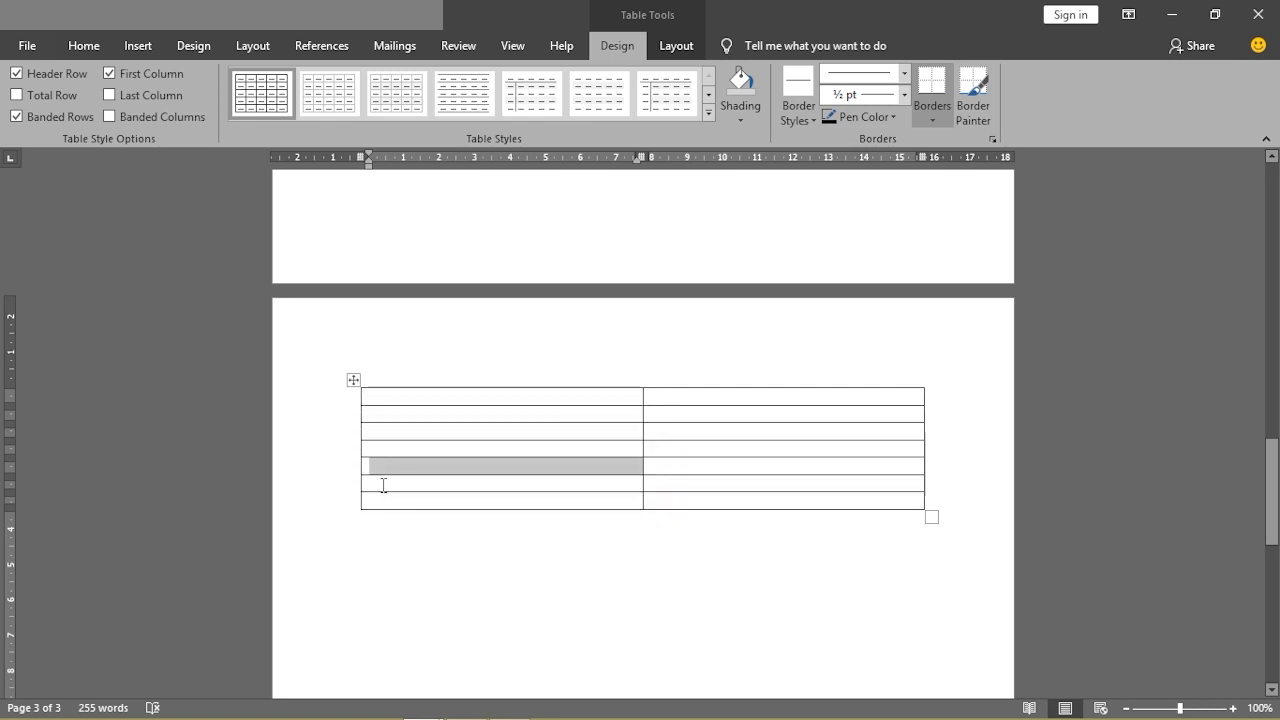
{"action": "left_click", "coordinate": [381, 485]}
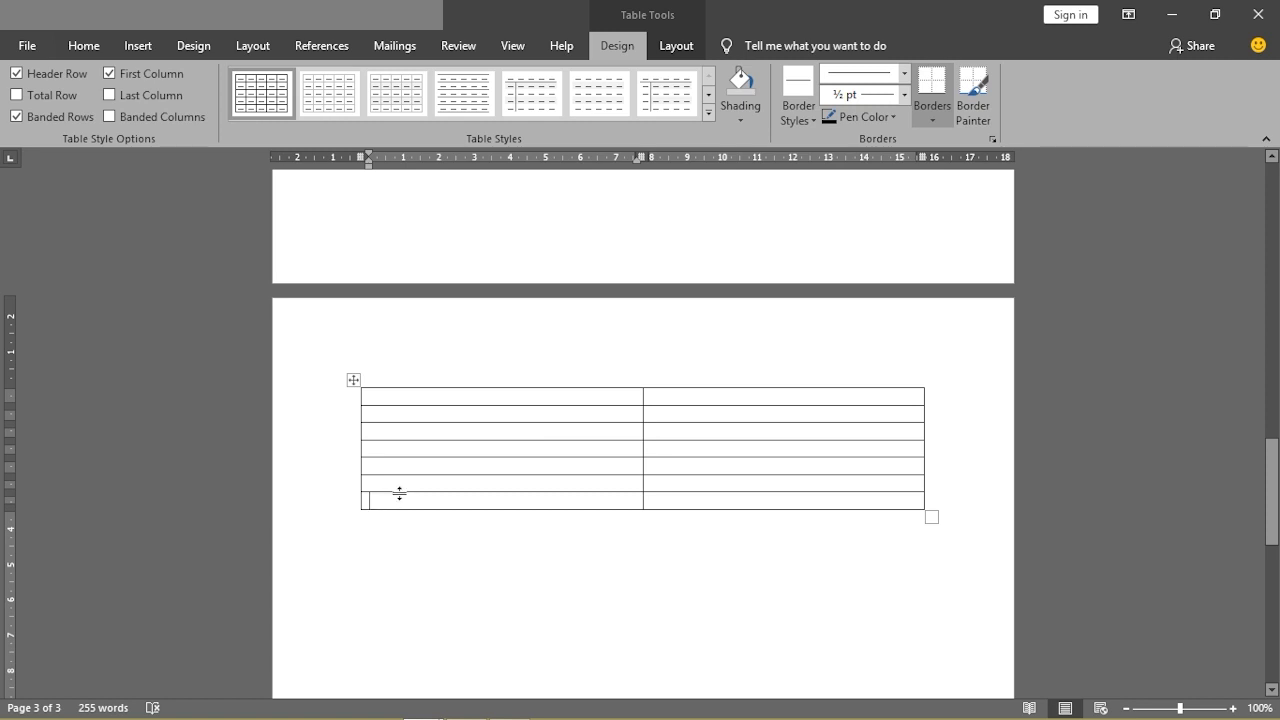
Use Draw Table to draw a new table outline below the seven-row table
{"action": "left_click", "coordinate": [138, 42]}
{"action": "left_click", "coordinate": [131, 112]}
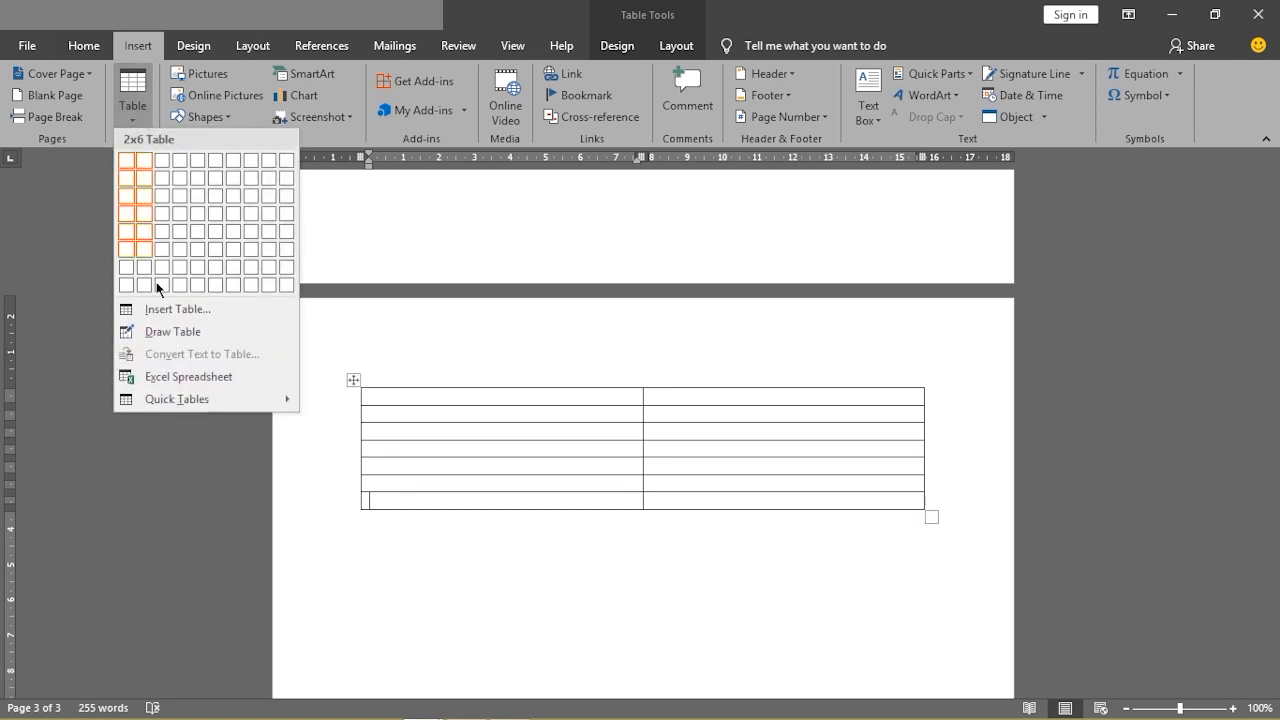
{"action": "left_click", "coordinate": [185, 333]}
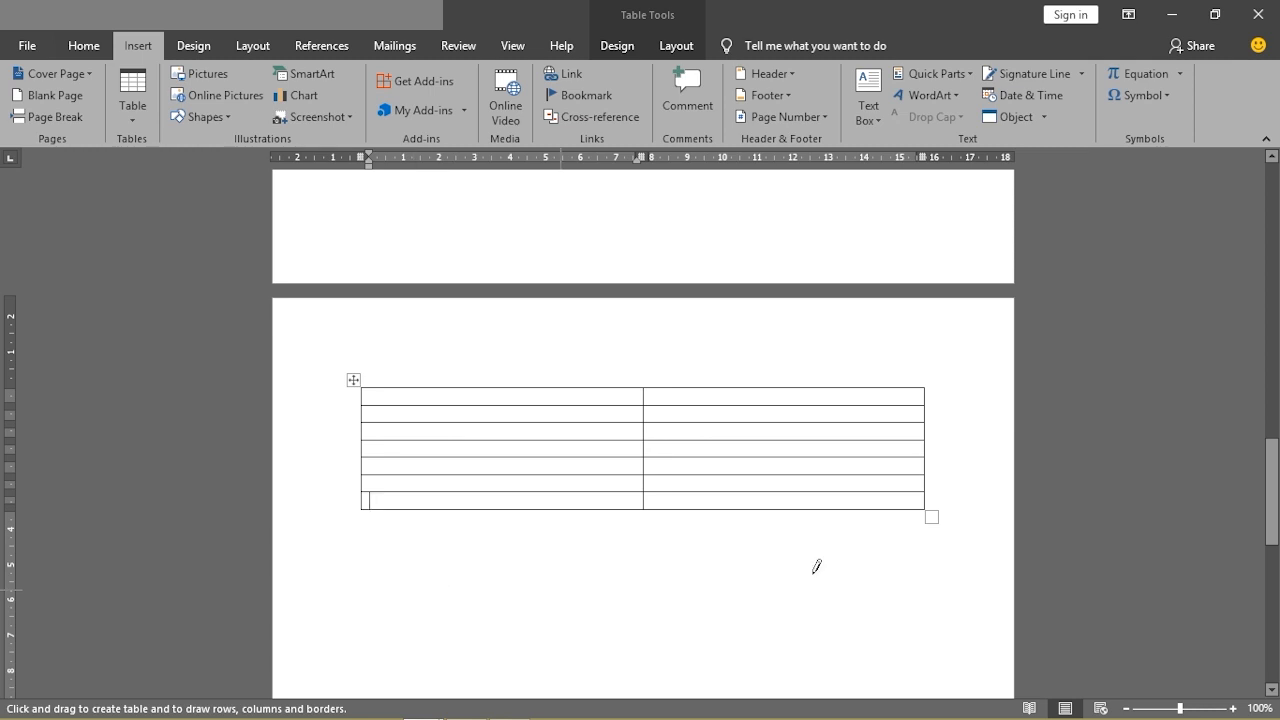
{"action": "left_click_drag", "start_coordinate": [1270, 478], "coordinate": [1246, 500]}
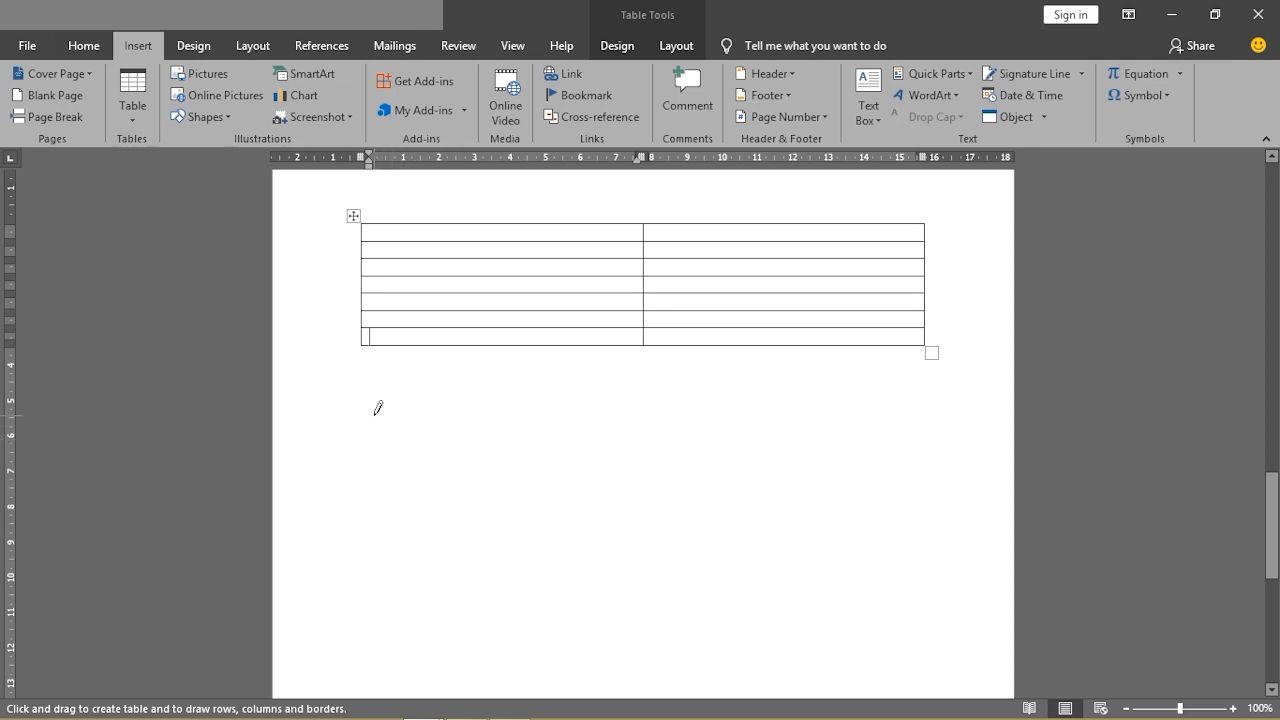
{"action": "mouse_move", "coordinate": [375, 409]}
{"action": "left_mouse_down"}
{"action": "mouse_move", "coordinate": [794, 417]}
{"action": "mouse_move", "coordinate": [873, 486]}
{"action": "mouse_move", "coordinate": [977, 497]}
{"action": "mouse_move", "coordinate": [930, 565]}
{"action": "mouse_move", "coordinate": [928, 621]}
{"action": "left_mouse_up"}
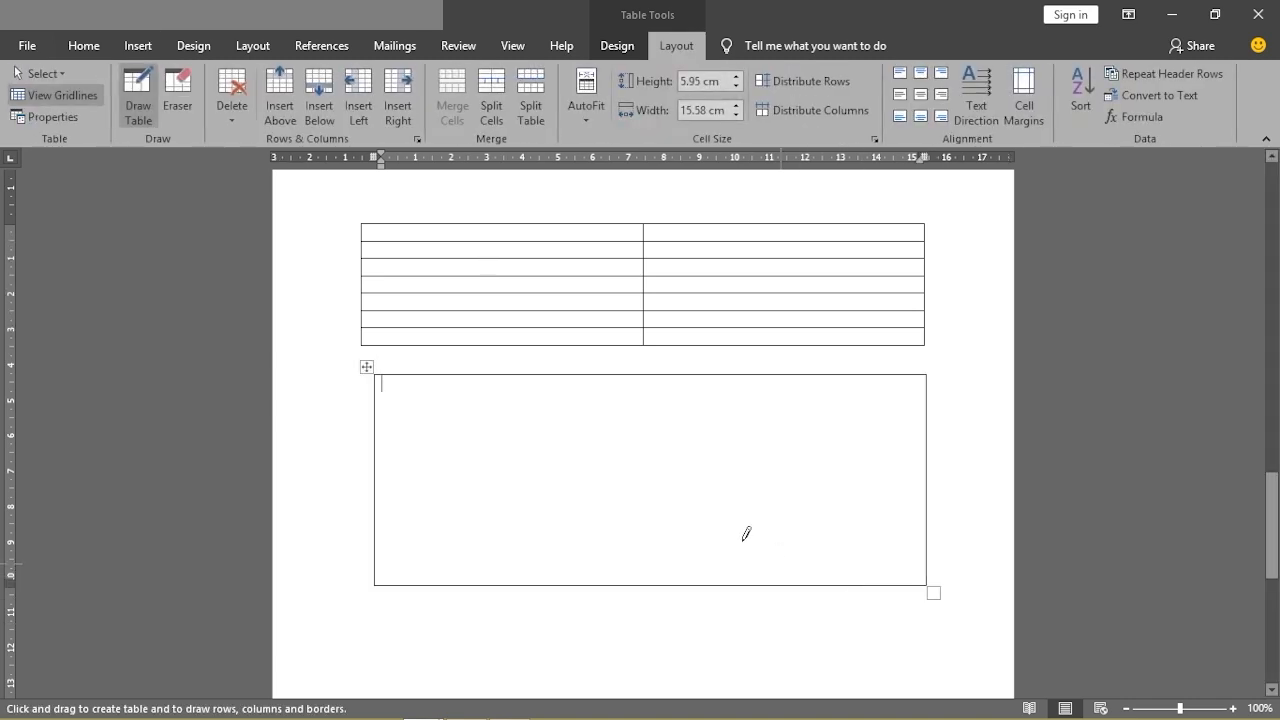
Draw a vertical column divider and a row line near the top, then stop drawing
{"action": "left_click_drag", "start_coordinate": [653, 367], "coordinate": [650, 538]}
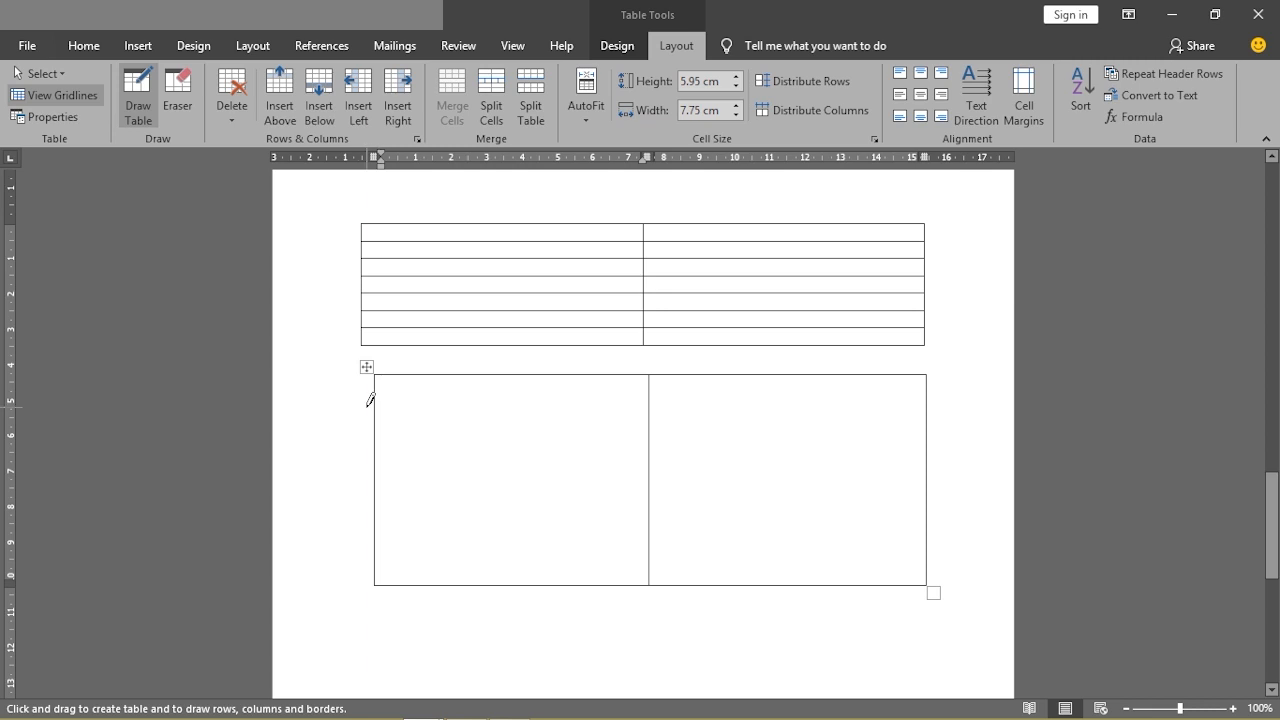
{"action": "left_click_drag", "start_coordinate": [375, 395], "coordinate": [464, 401]}
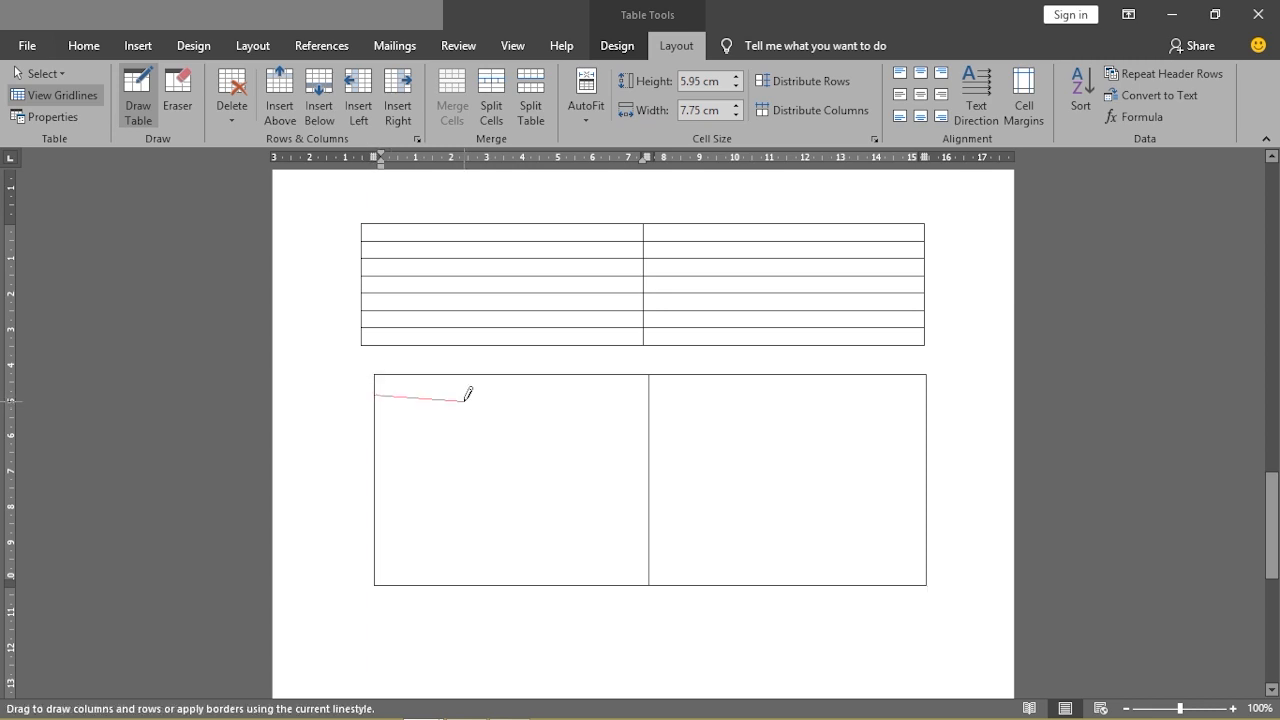
{"action": "left_click_drag", "start_coordinate": [464, 401], "coordinate": [656, 400]}
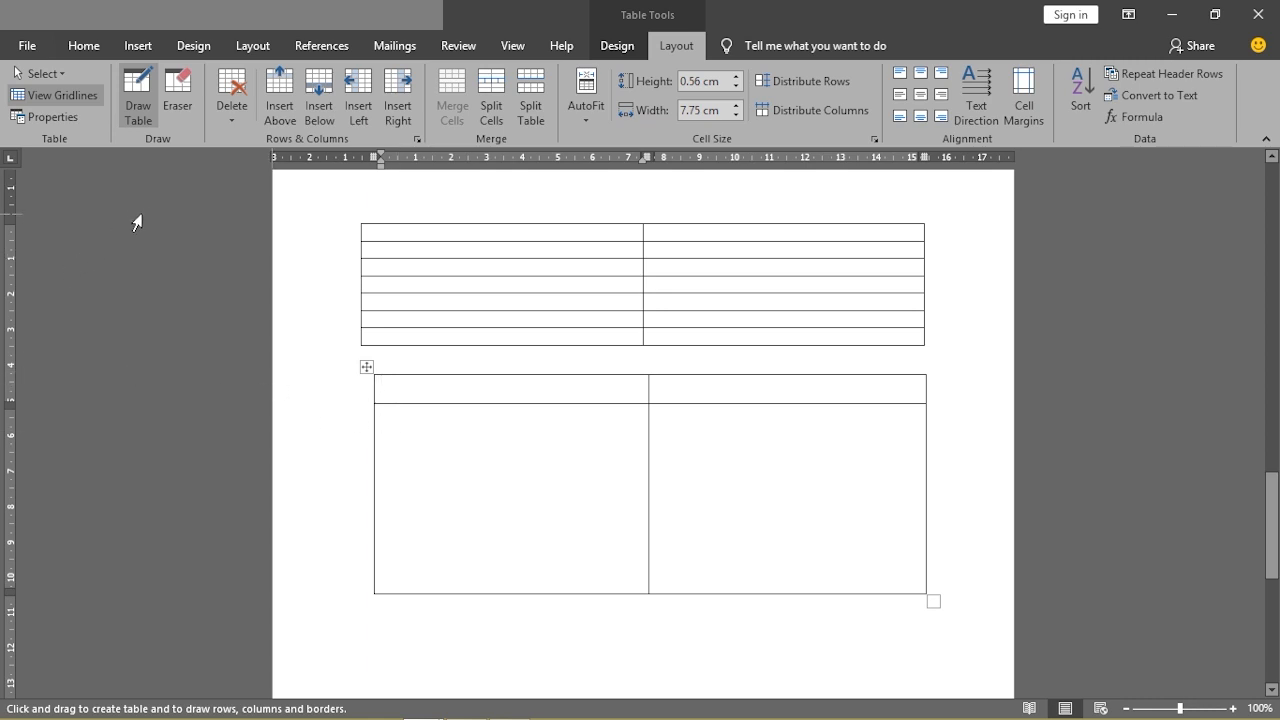
{"action": "left_click", "coordinate": [80, 47]}
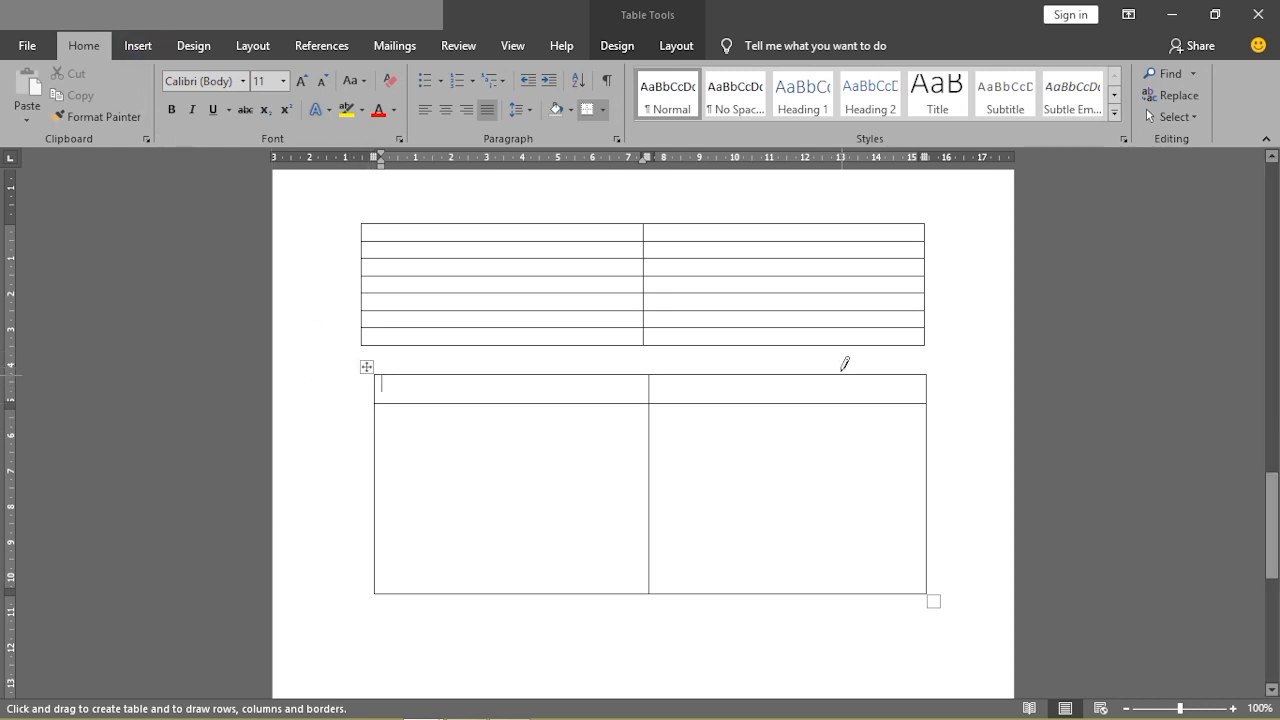
{"action": "key", "text": "Down"}
Insert a 5x2 table nested inside a cell of the hand-drawn table
{"action": "left_click", "coordinate": [138, 46]}
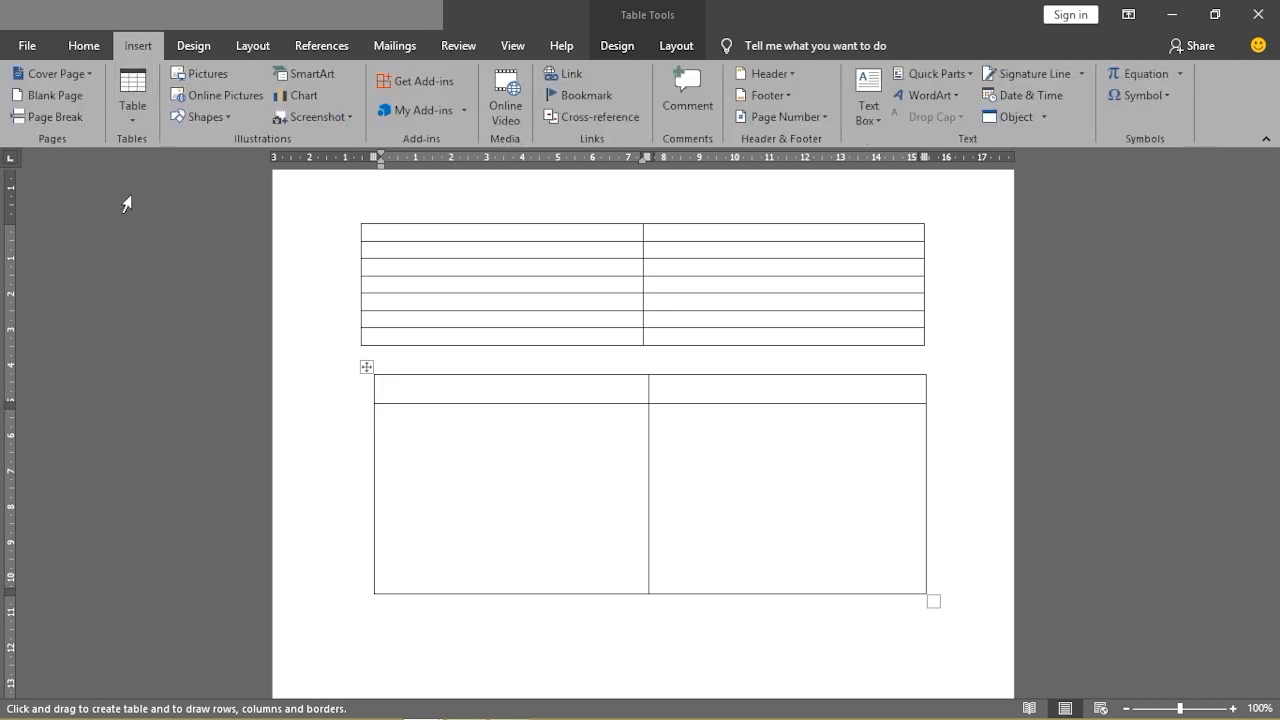
{"action": "left_click", "coordinate": [132, 118]}
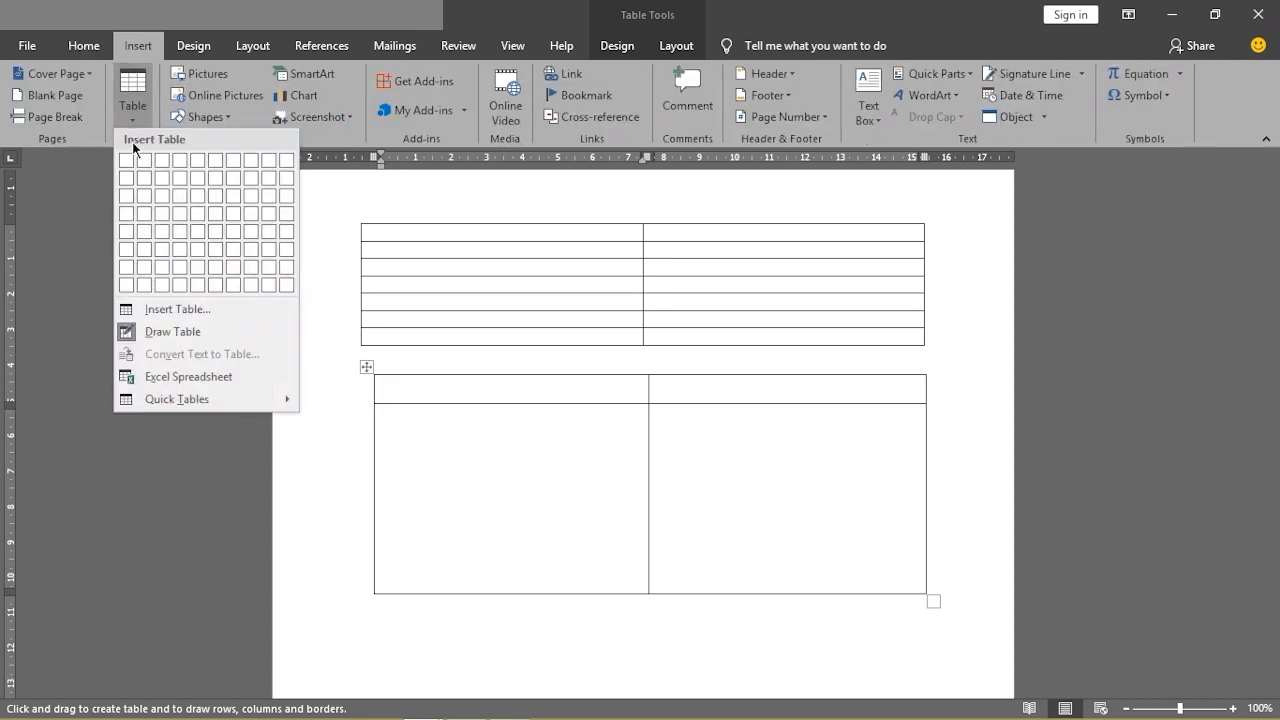
{"action": "left_click", "coordinate": [165, 309]}
{"action": "left_click", "coordinate": [1094, 514]}
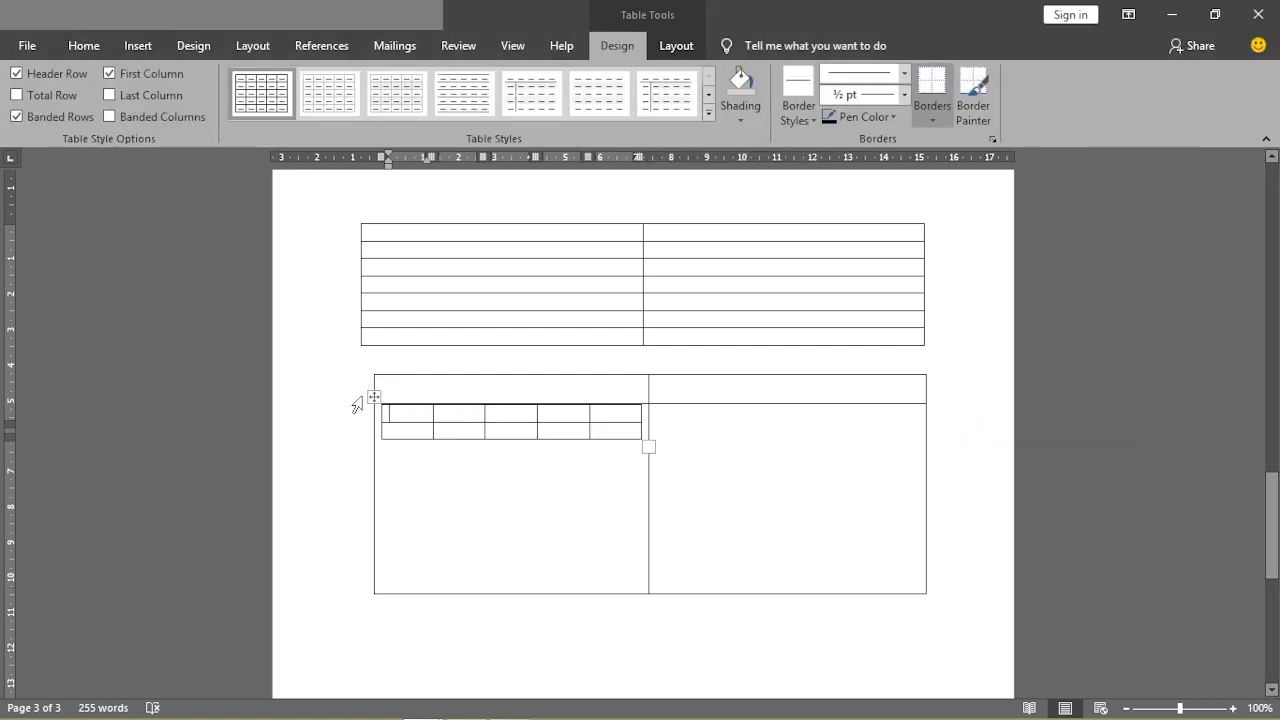
Delete the nested table, then the second table, then the last remaining table
{"action": "left_click", "coordinate": [371, 397]}
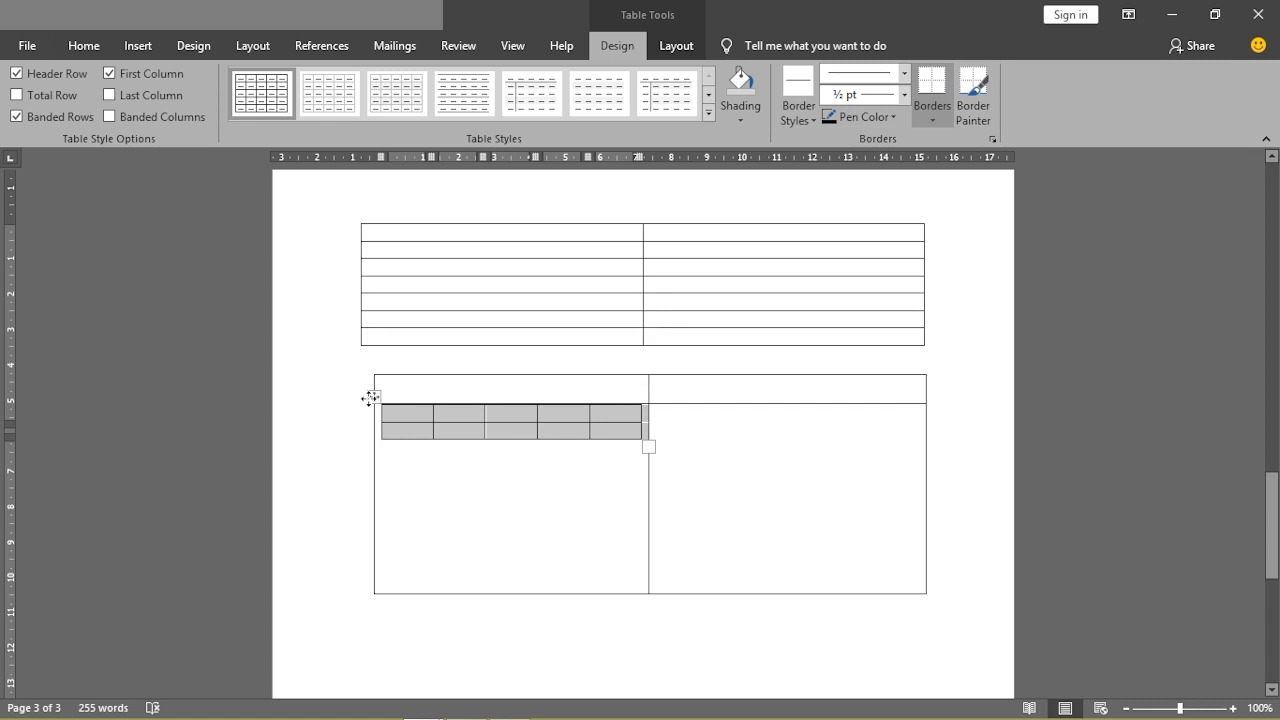
{"action": "right_click", "coordinate": [371, 397]}
{"action": "left_click", "coordinate": [400, 204]}
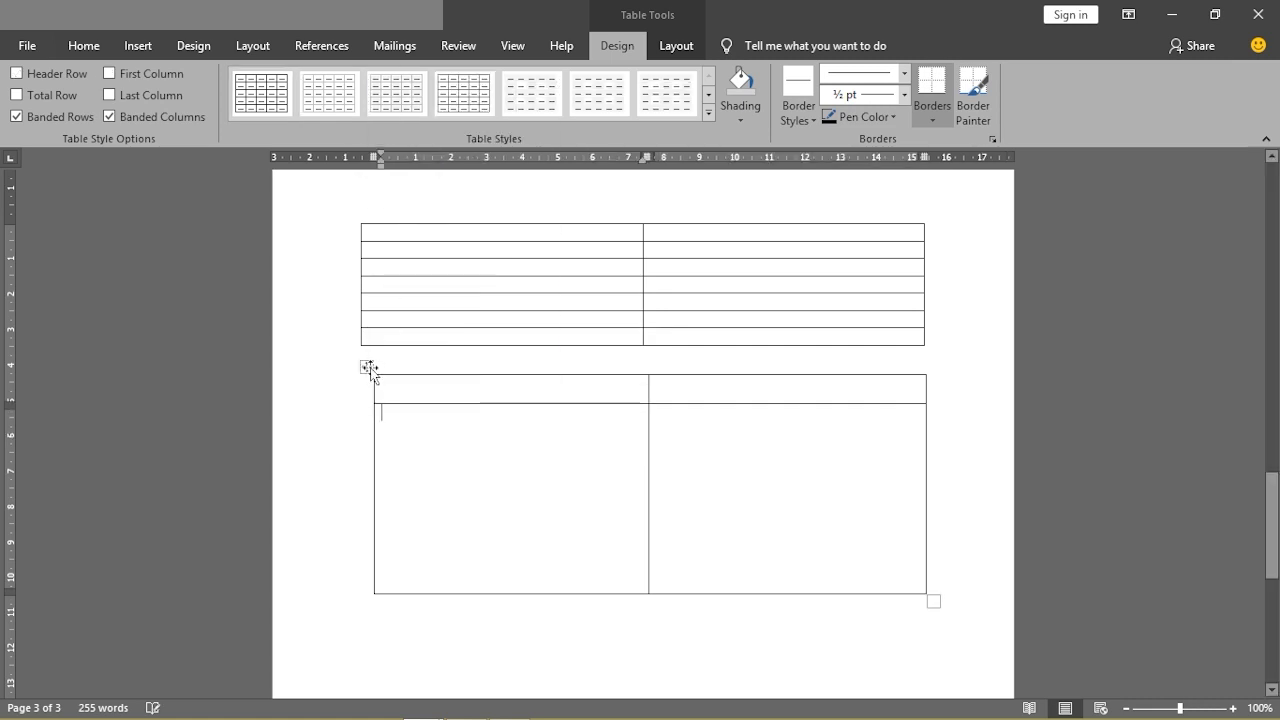
{"action": "left_click", "coordinate": [370, 368]}
{"action": "right_click", "coordinate": [370, 368]}
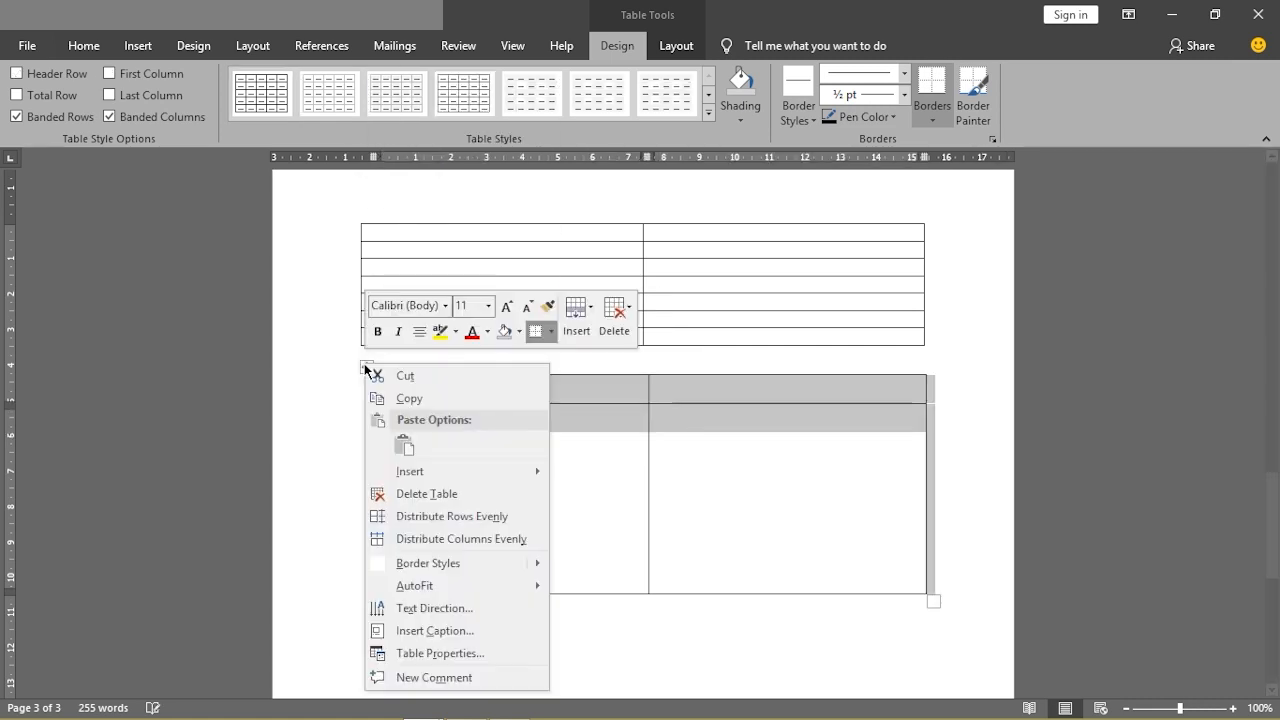
{"action": "left_click", "coordinate": [422, 493]}
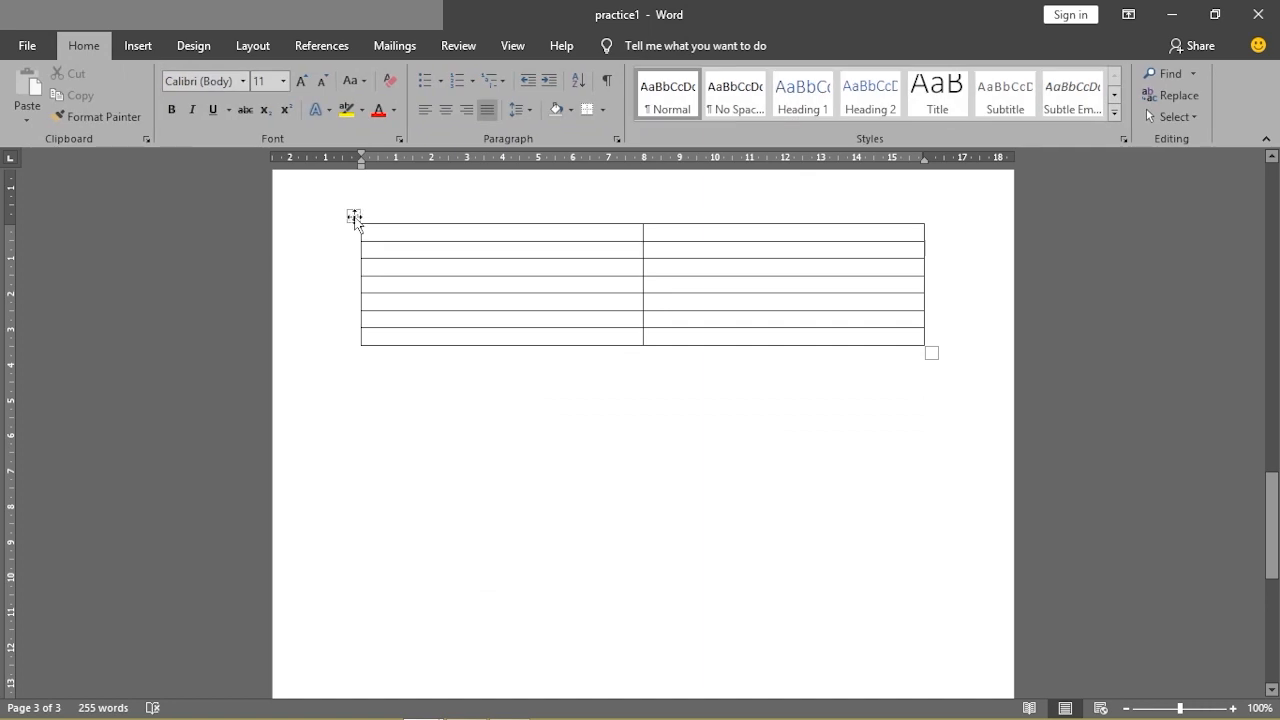
{"action": "left_click", "coordinate": [355, 218]}
{"action": "right_click", "coordinate": [355, 218]}
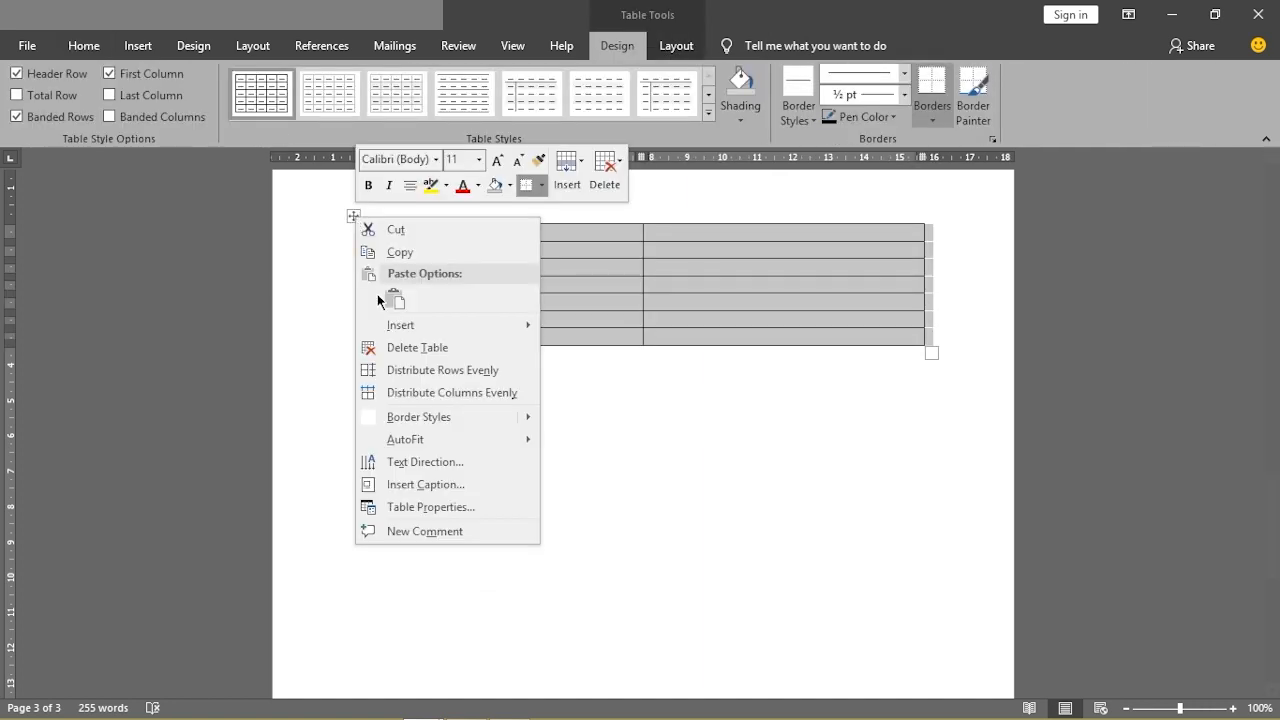
{"action": "left_click", "coordinate": [417, 347]}
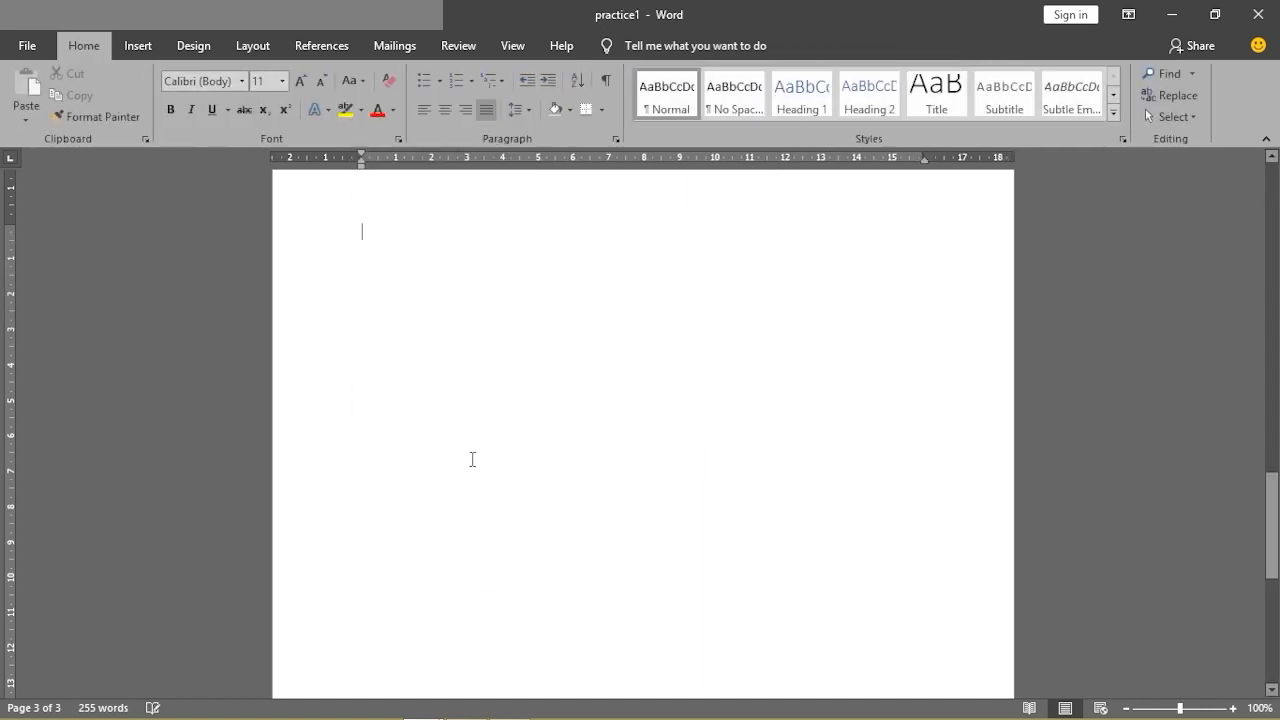
{"action": "left_click", "coordinate": [138, 46]}
Open the Insert tab's Table dropdown to show the table insertion choices
{"action": "left_click", "coordinate": [132, 122]}
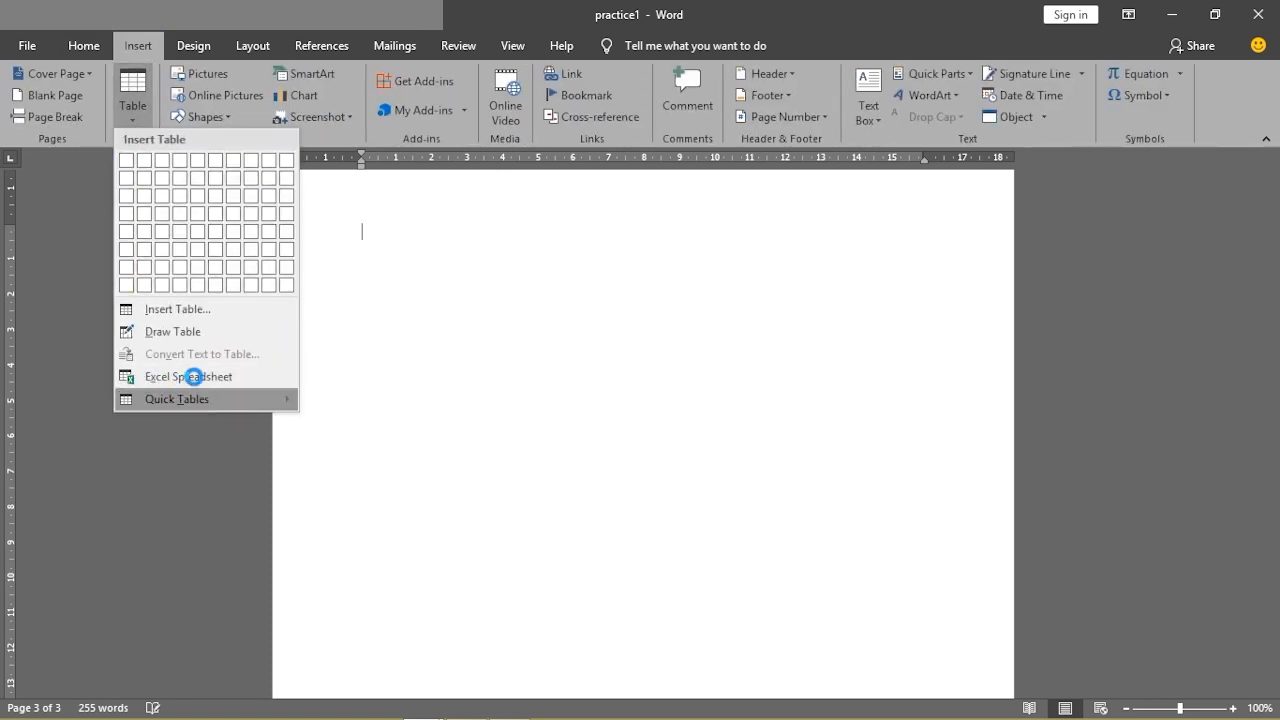
{"action": "mouse_move", "coordinate": [190, 392]}
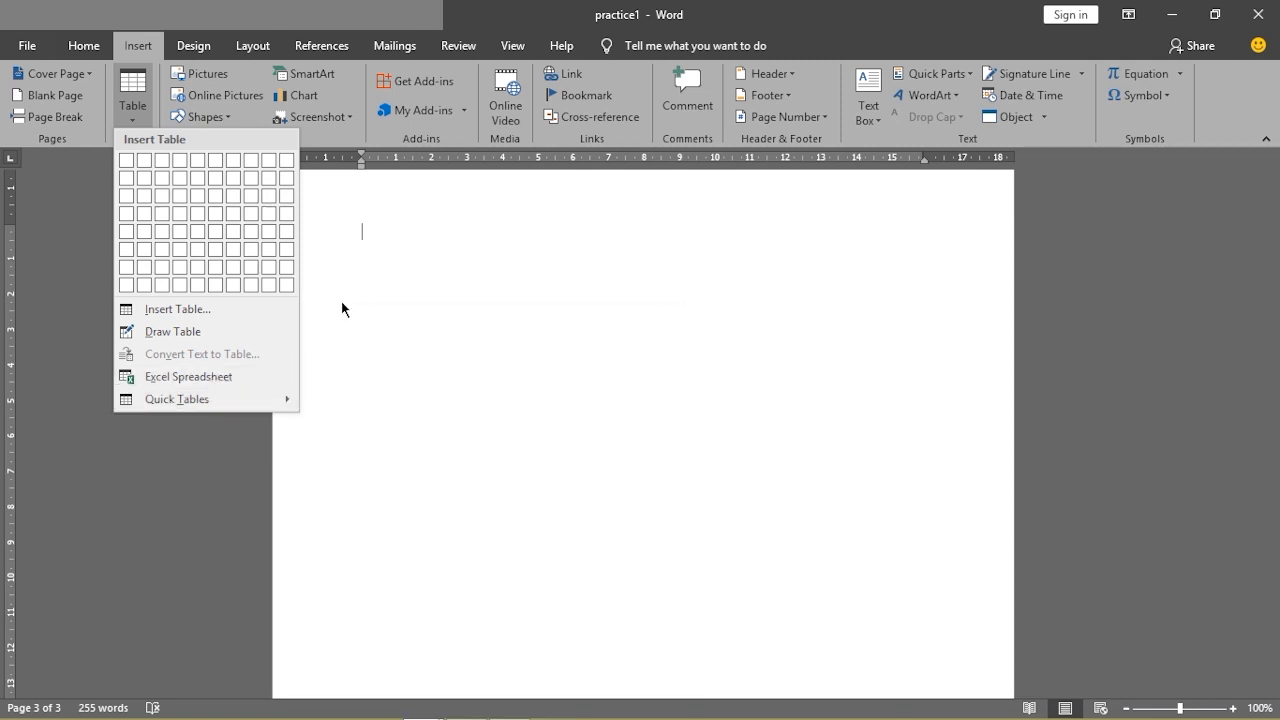
{"action": "left_click", "coordinate": [409, 336]}
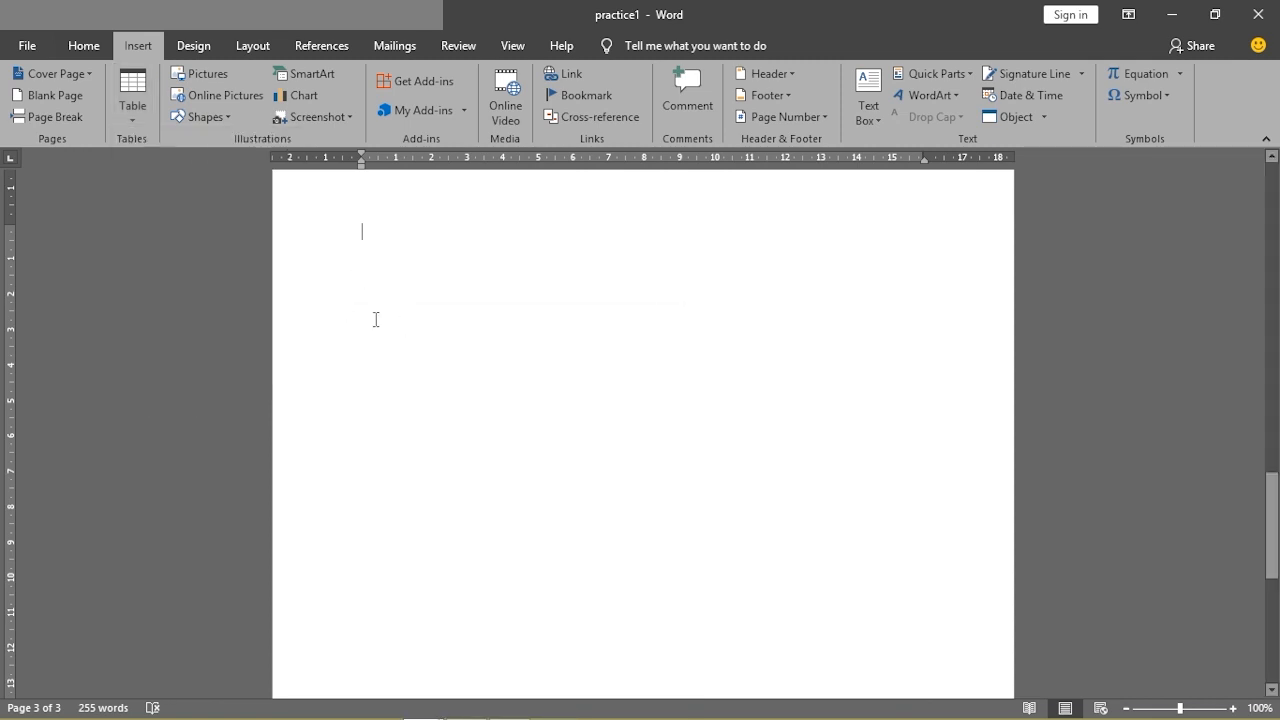
{"action": "left_click", "coordinate": [137, 119]}
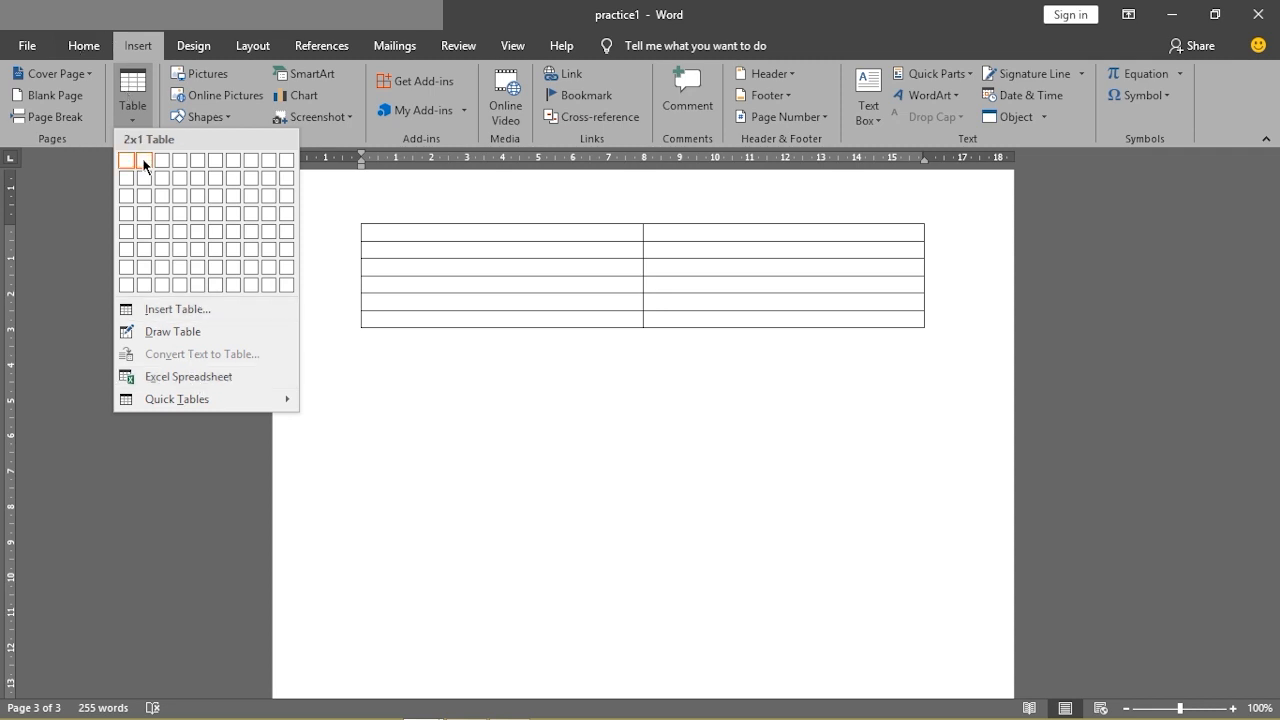
{"action": "left_click", "coordinate": [130, 122]}
{"action": "left_click", "coordinate": [132, 125]}
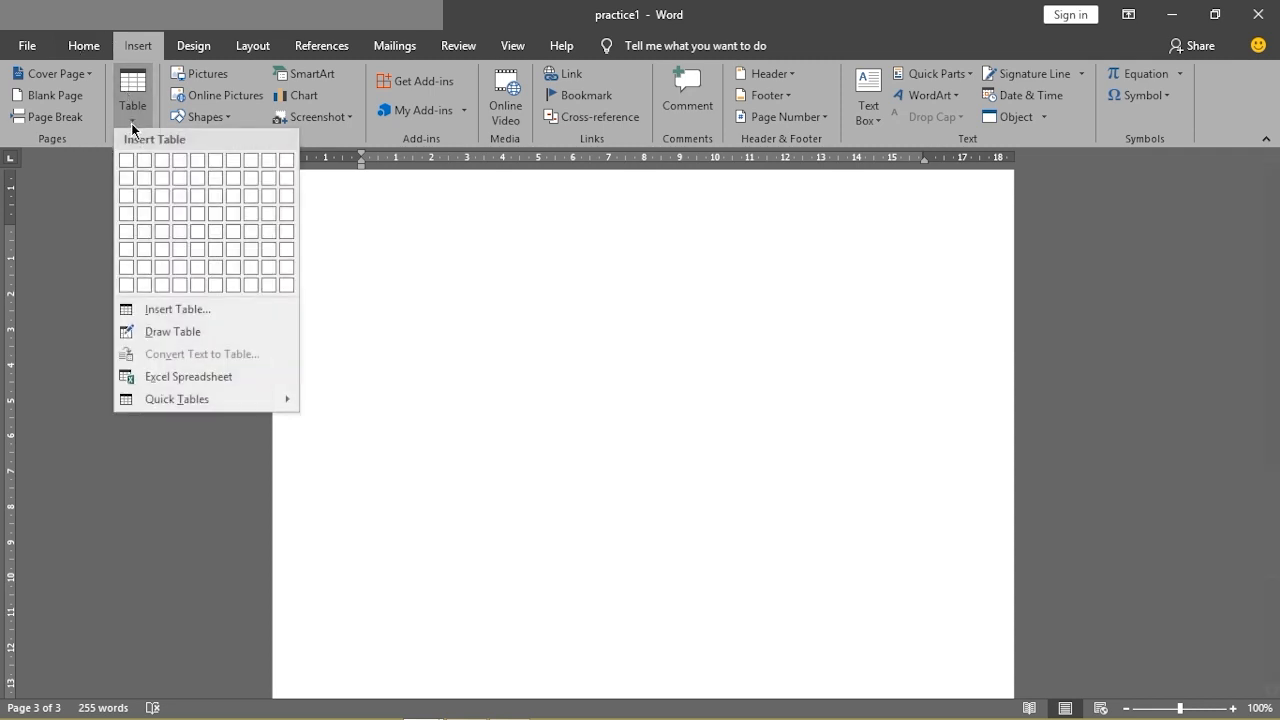
Embed an Excel spreadsheet and enter 12, 45, 23, 23, 45 in cells A1 through E1
{"action": "left_click", "coordinate": [166, 382]}
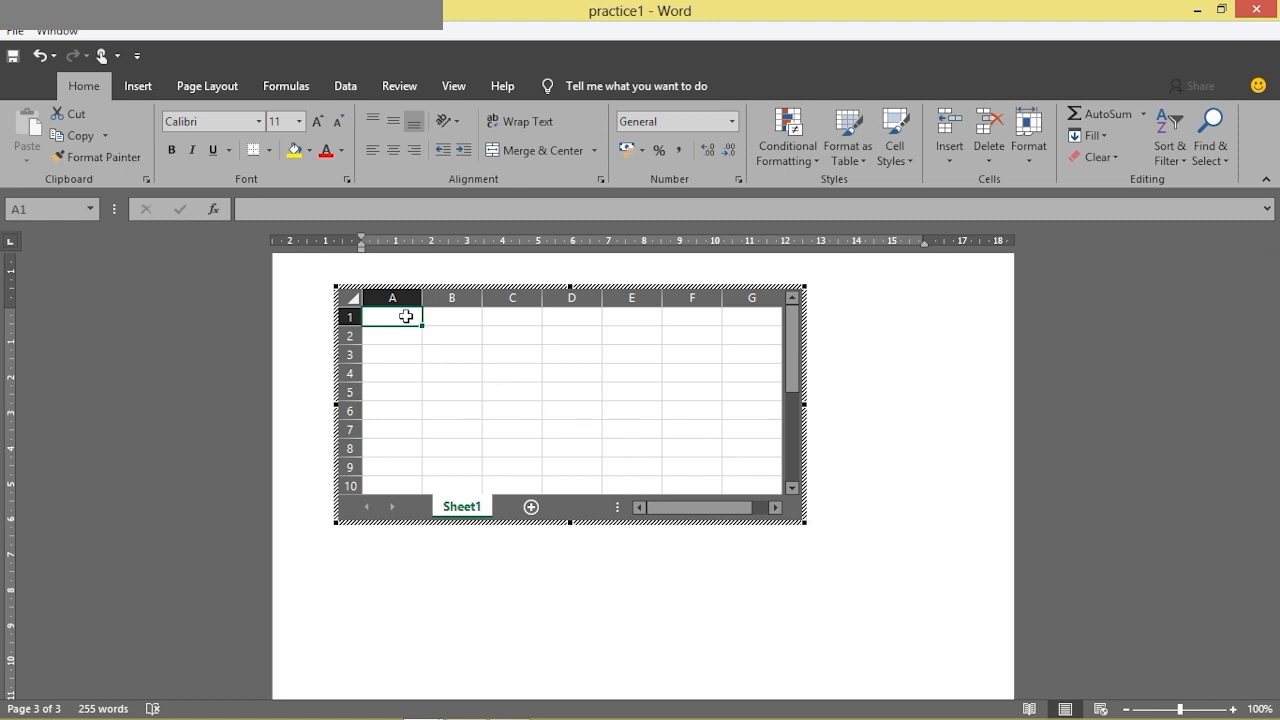
{"action": "type", "text": "12"}
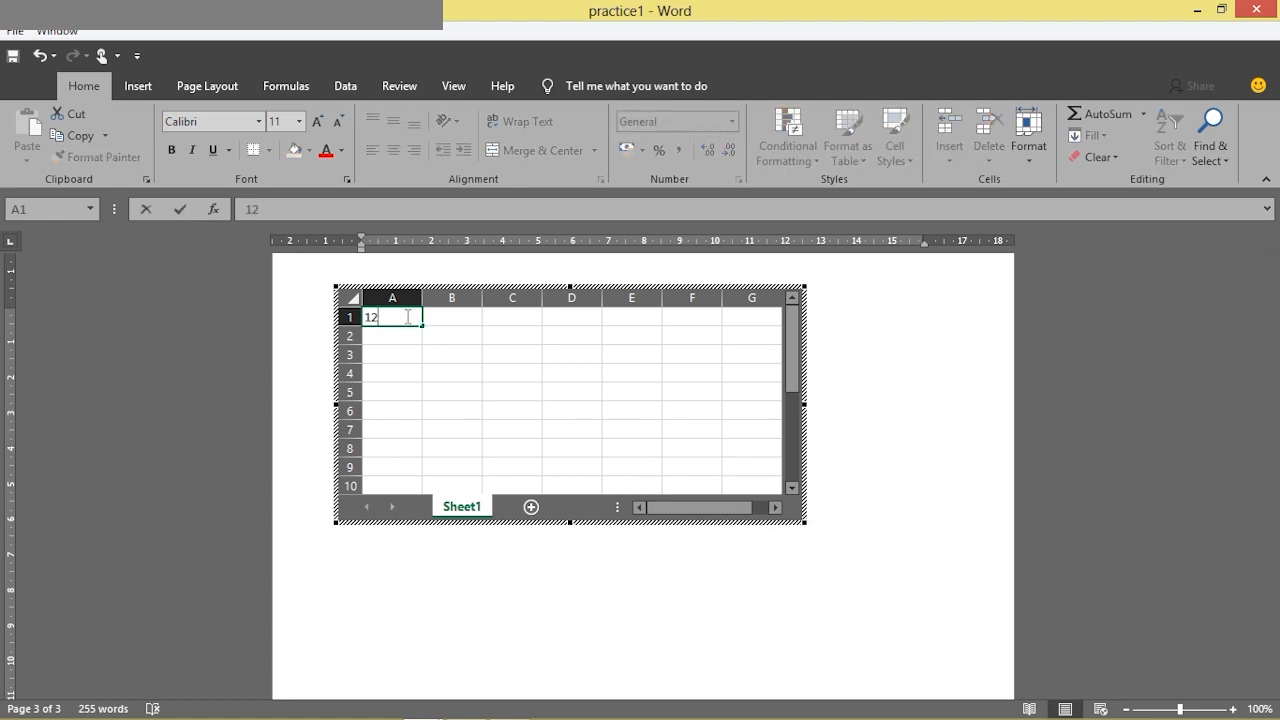
{"action": "left_click", "coordinate": [436, 317]}
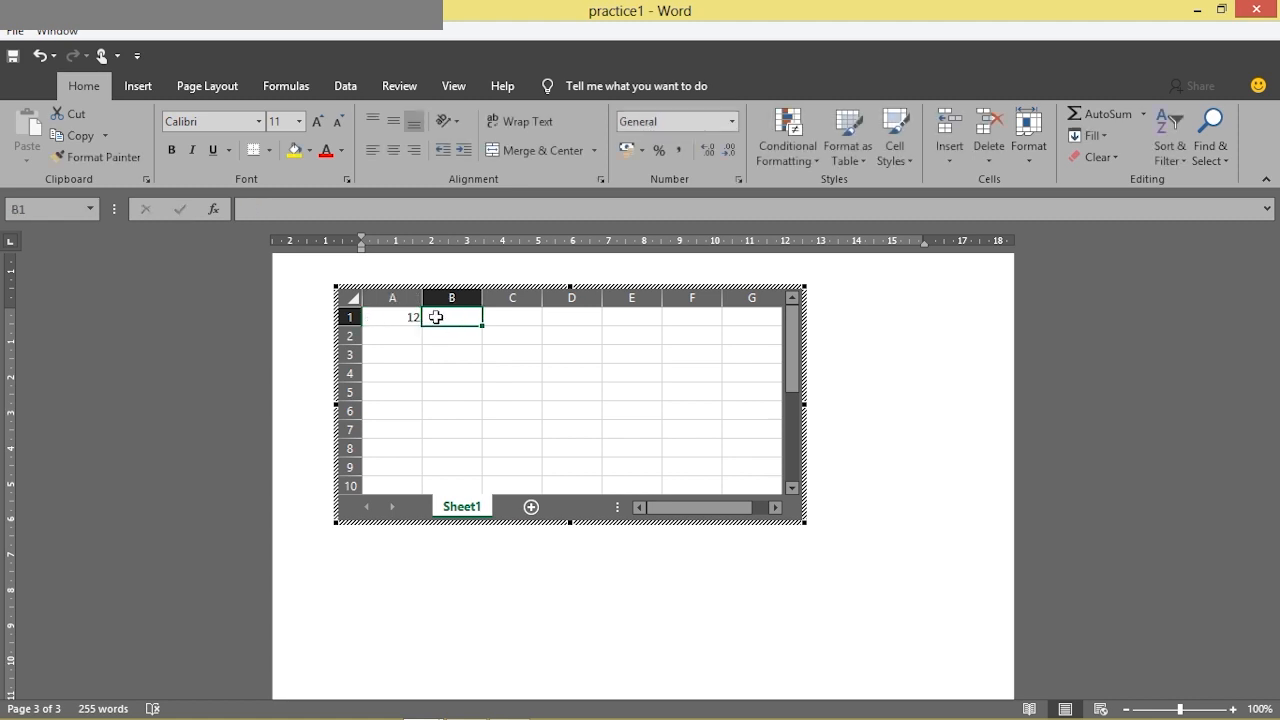
{"action": "type", "text": "45"}
{"action": "left_click", "coordinate": [514, 320]}
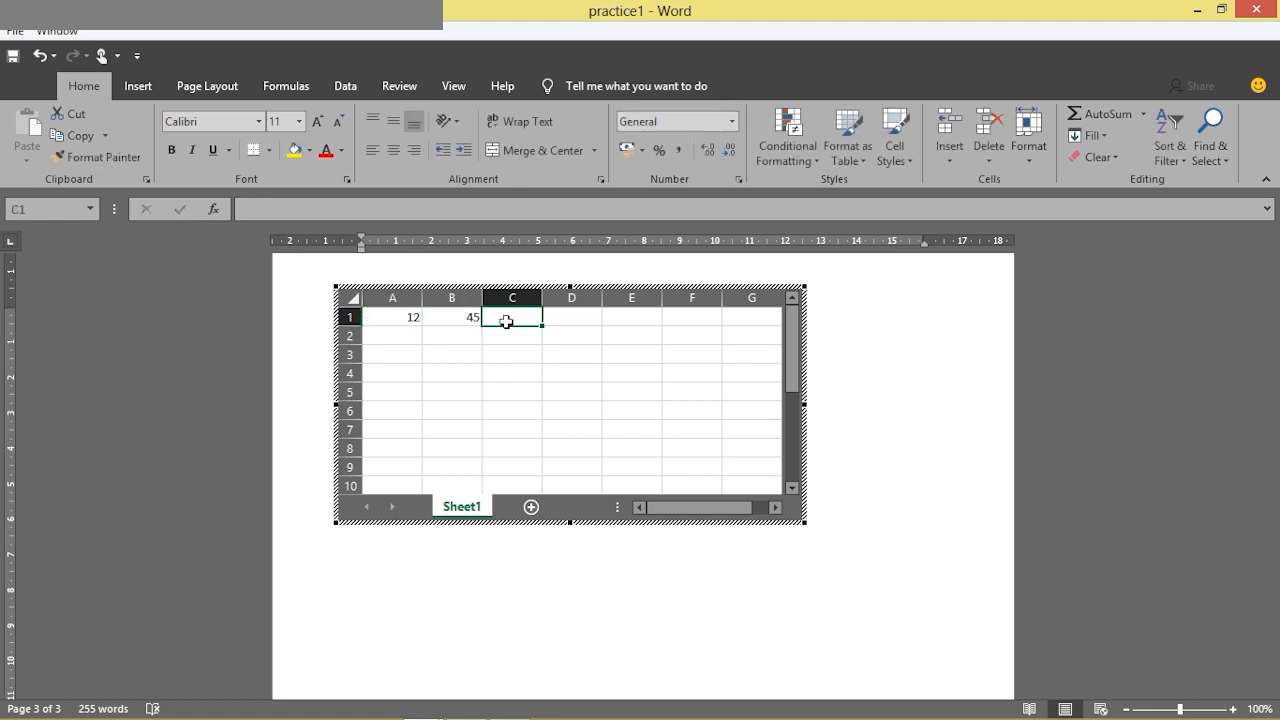
{"action": "type", "text": "23"}
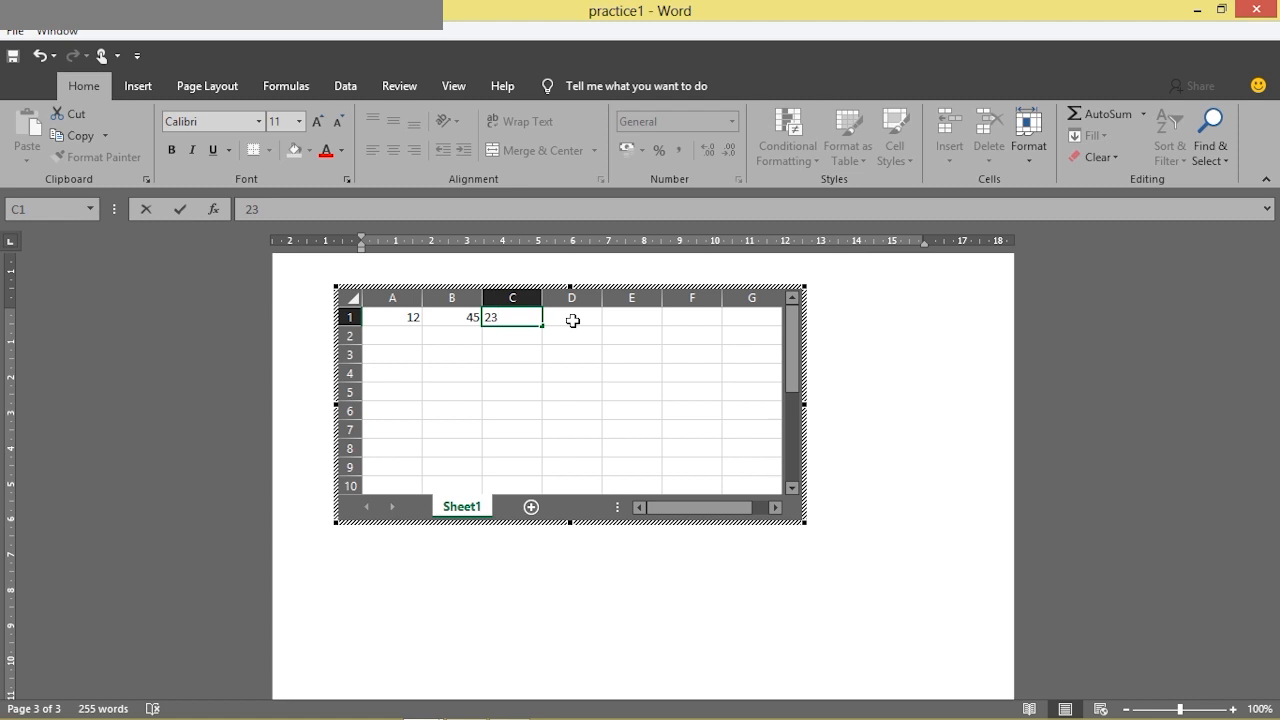
{"action": "left_click", "coordinate": [572, 321]}
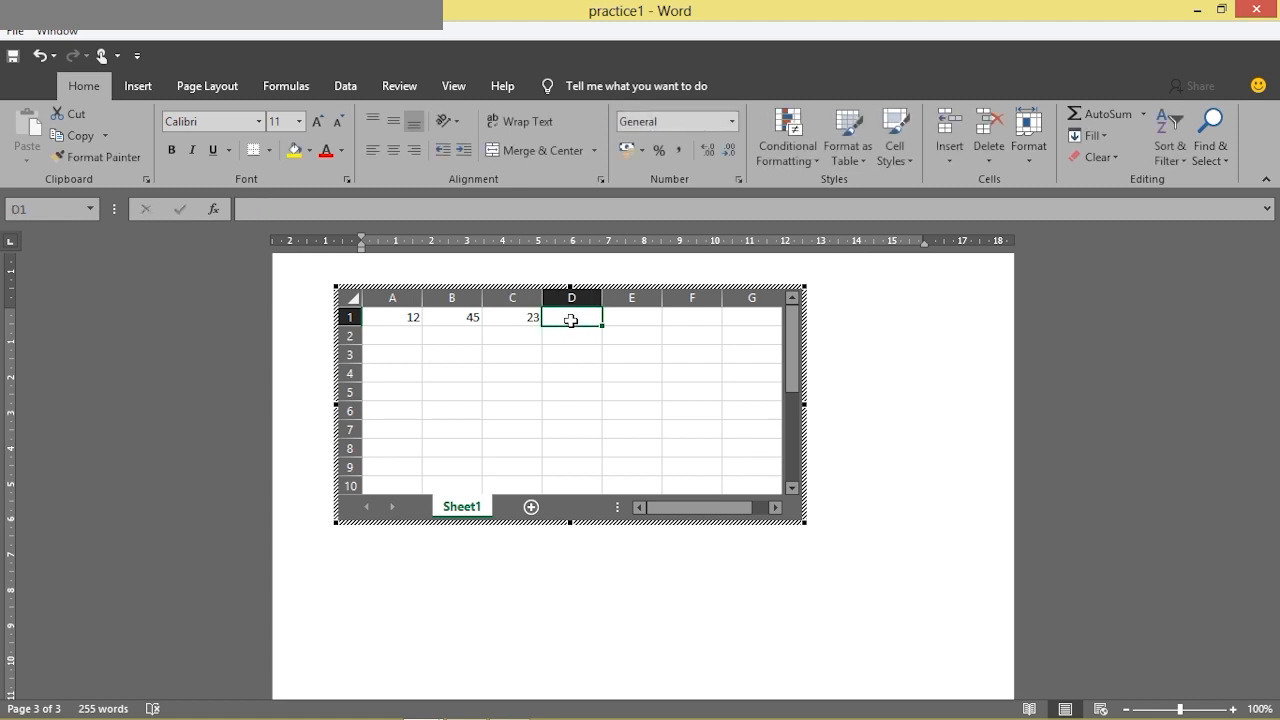
{"action": "type", "text": "23"}
{"action": "left_click", "coordinate": [625, 322]}
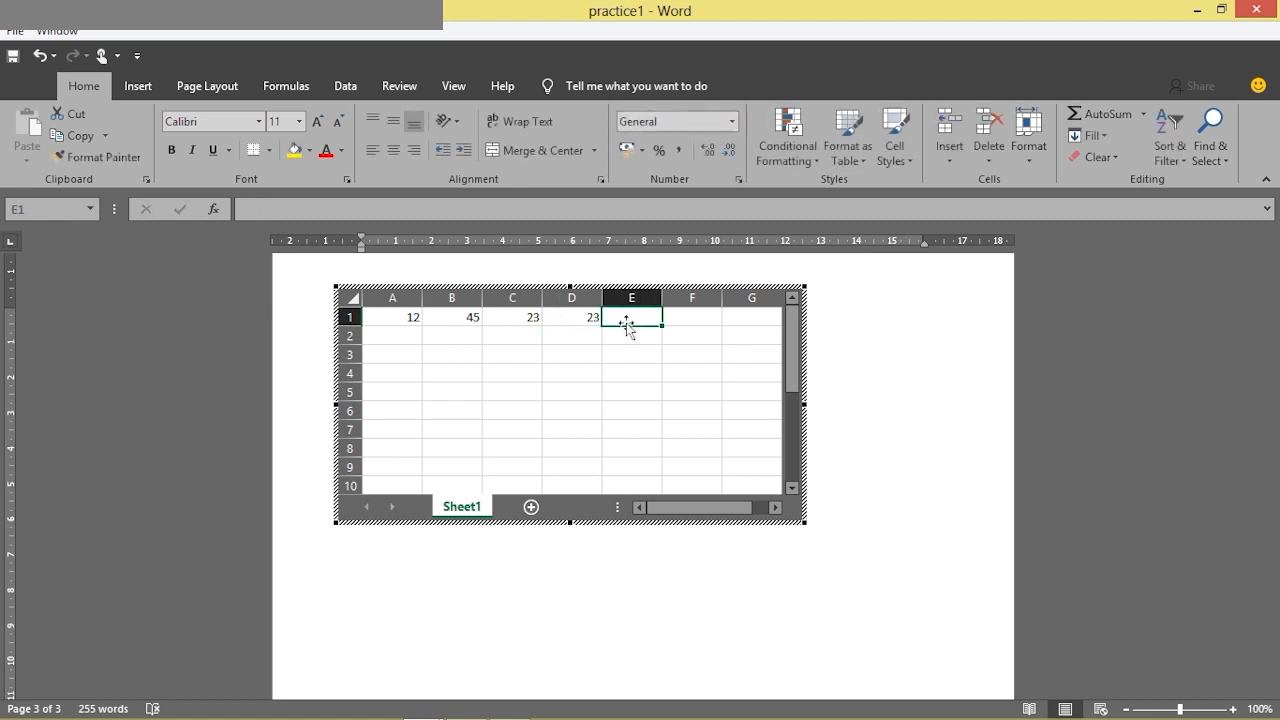
{"action": "type", "text": "45"}
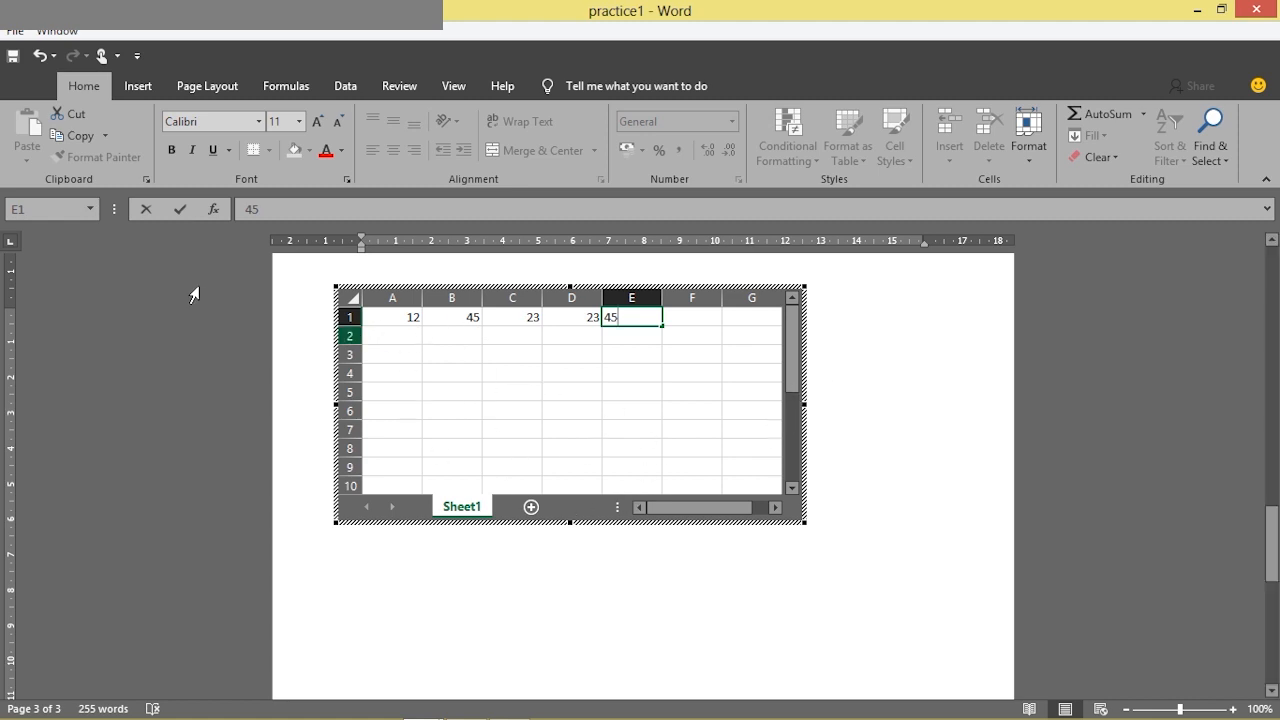
Exit spreadsheet editing, copy the embedded worksheet object, then delete it from page 3
{"action": "left_click", "coordinate": [828, 369]}
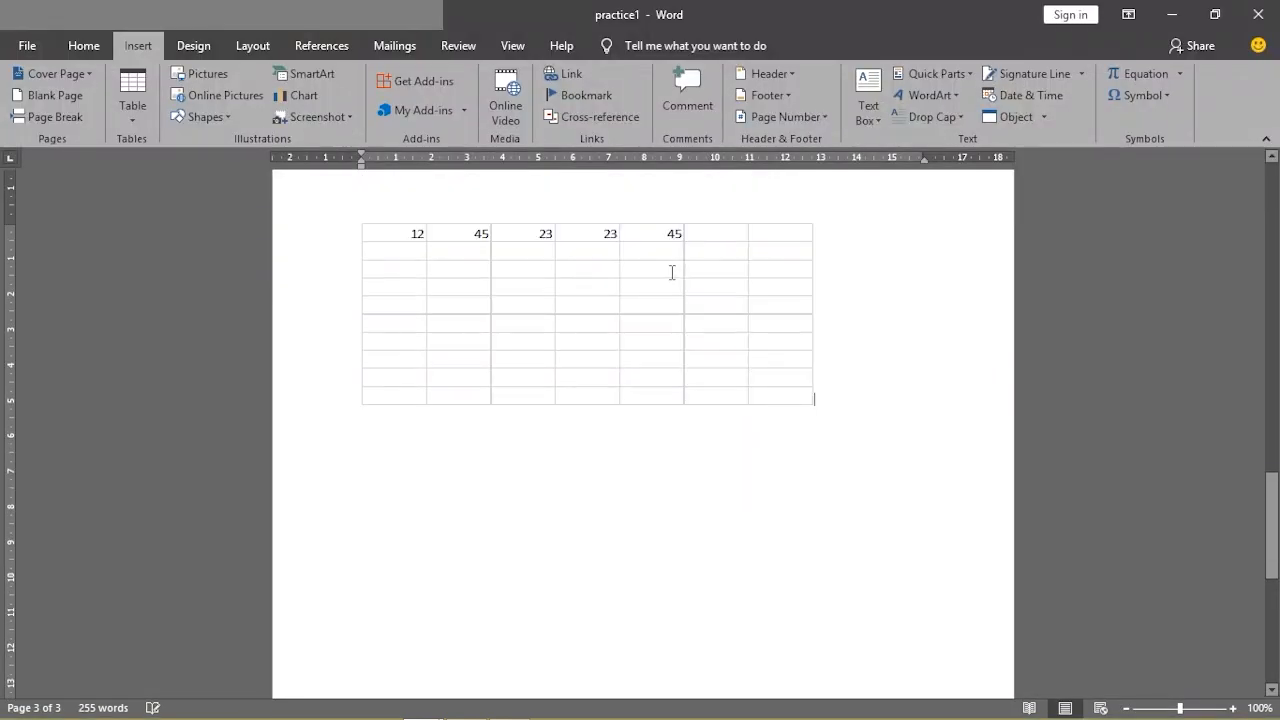
{"action": "left_click", "coordinate": [584, 256]}
{"action": "right_click", "coordinate": [408, 249]}
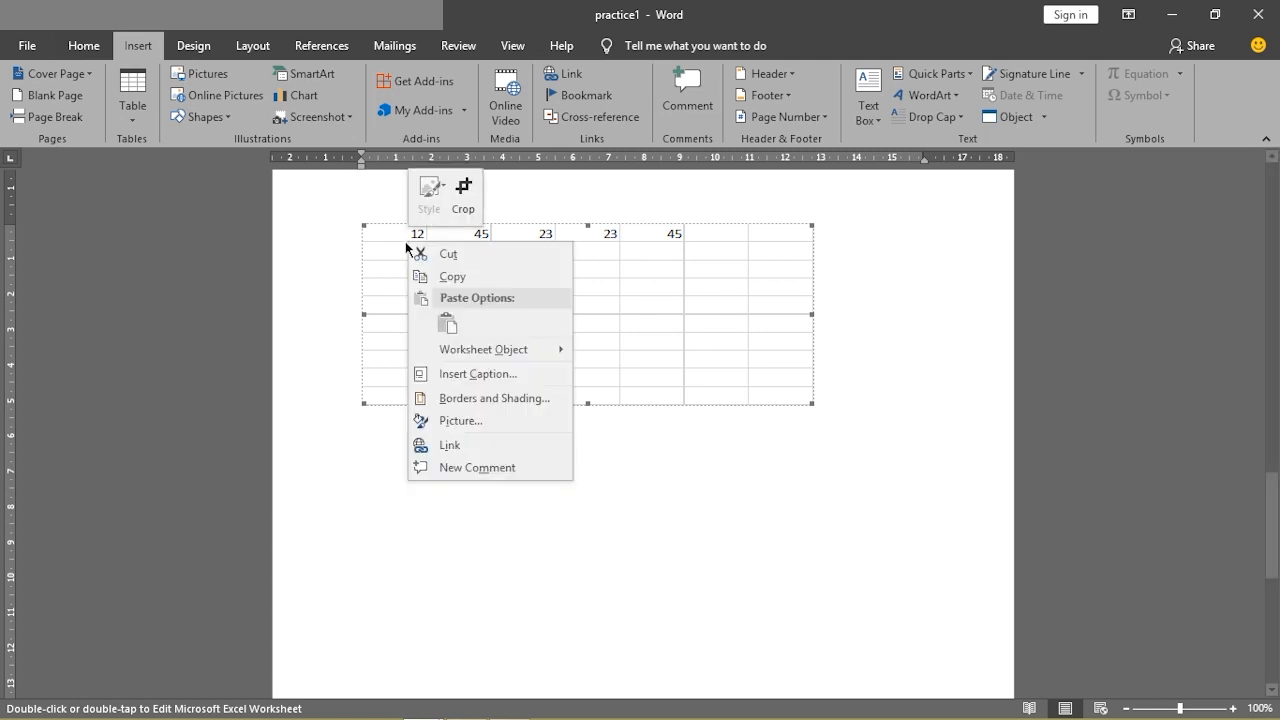
{"action": "left_click", "coordinate": [449, 272]}
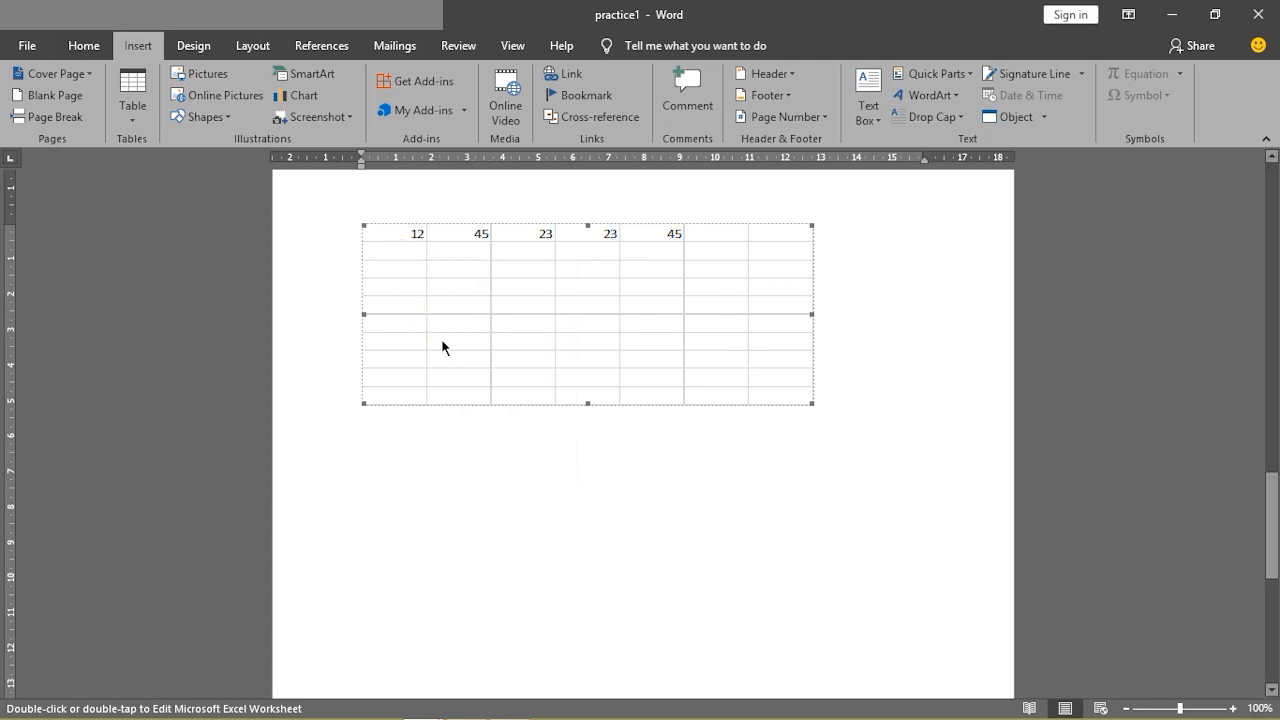
{"action": "key", "text": "Delete"}
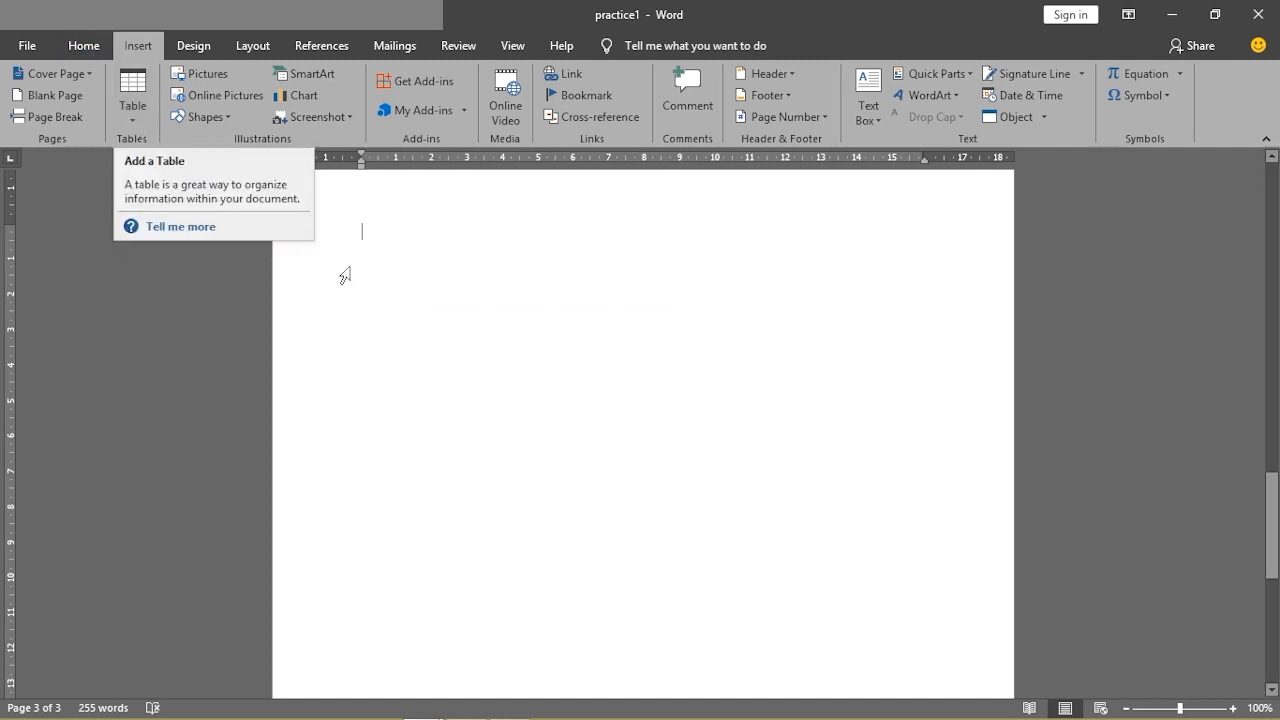
Switch to the MICROSOFT OFFICE WORD document and show the full EZ LEARNING INSTITUTE header
{"action": "mouse_move", "coordinate": [419, 704]}
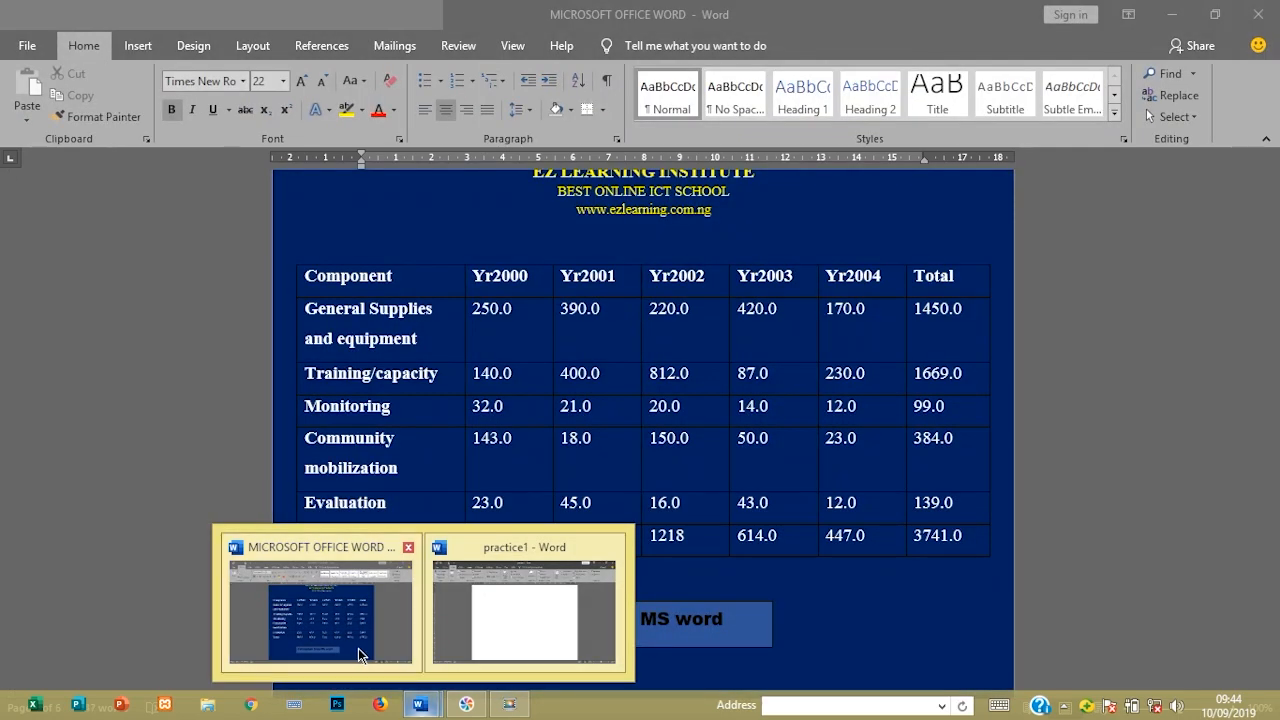
{"action": "left_click", "coordinate": [358, 648]}
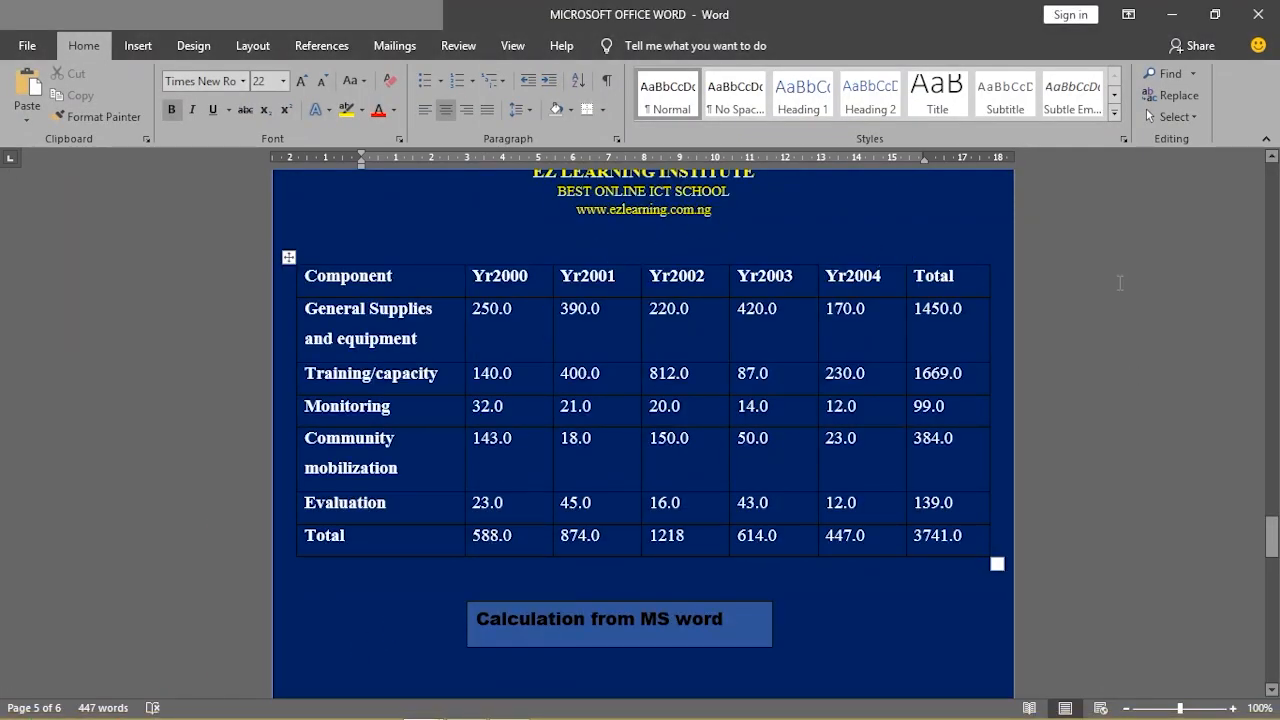
{"action": "left_click", "coordinate": [1272, 157]}
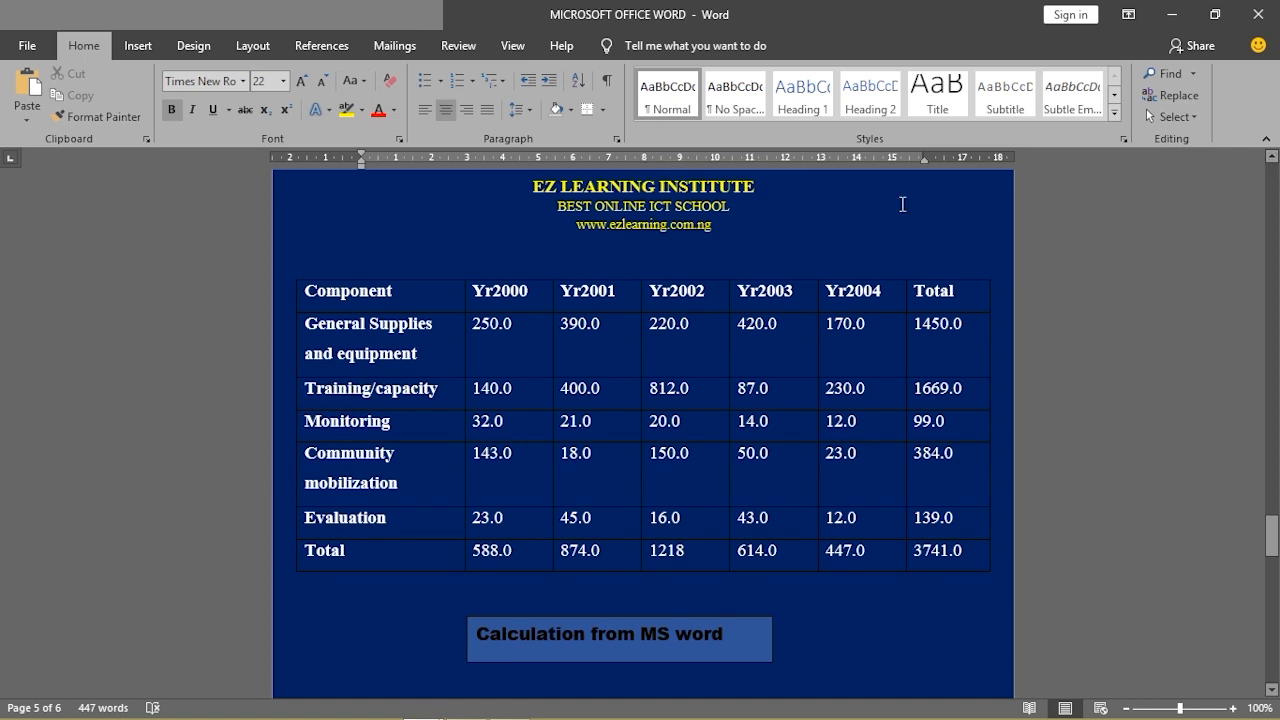
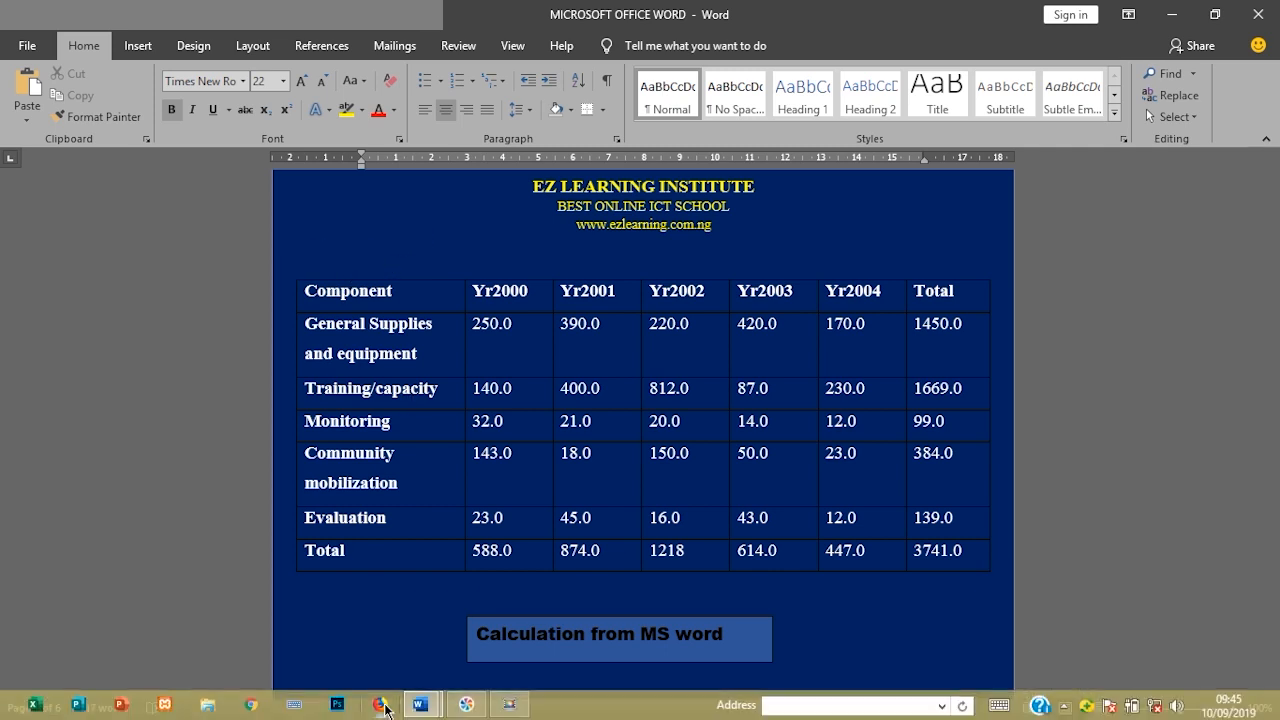
Bring the blank practice1 document forward from the taskbar and drop down Insert > Table
{"action": "mouse_move", "coordinate": [436, 711]}
{"action": "left_click", "coordinate": [492, 620]}
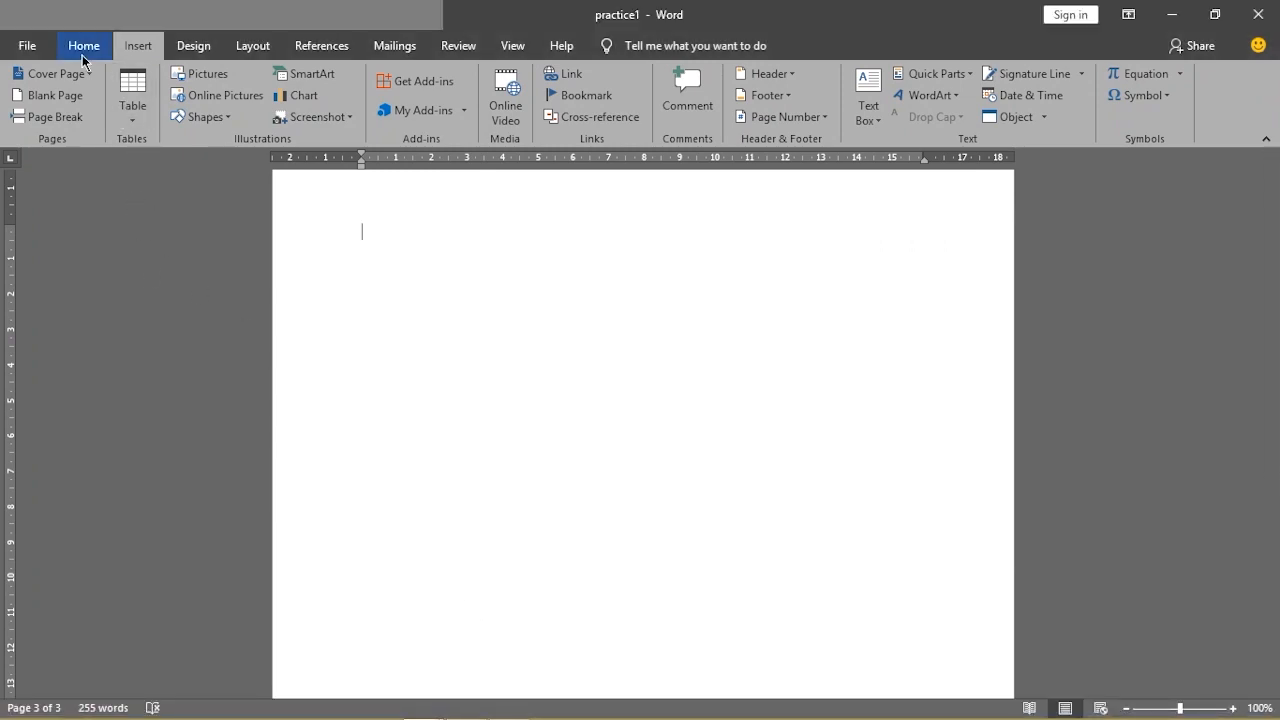
{"action": "left_click", "coordinate": [134, 118]}
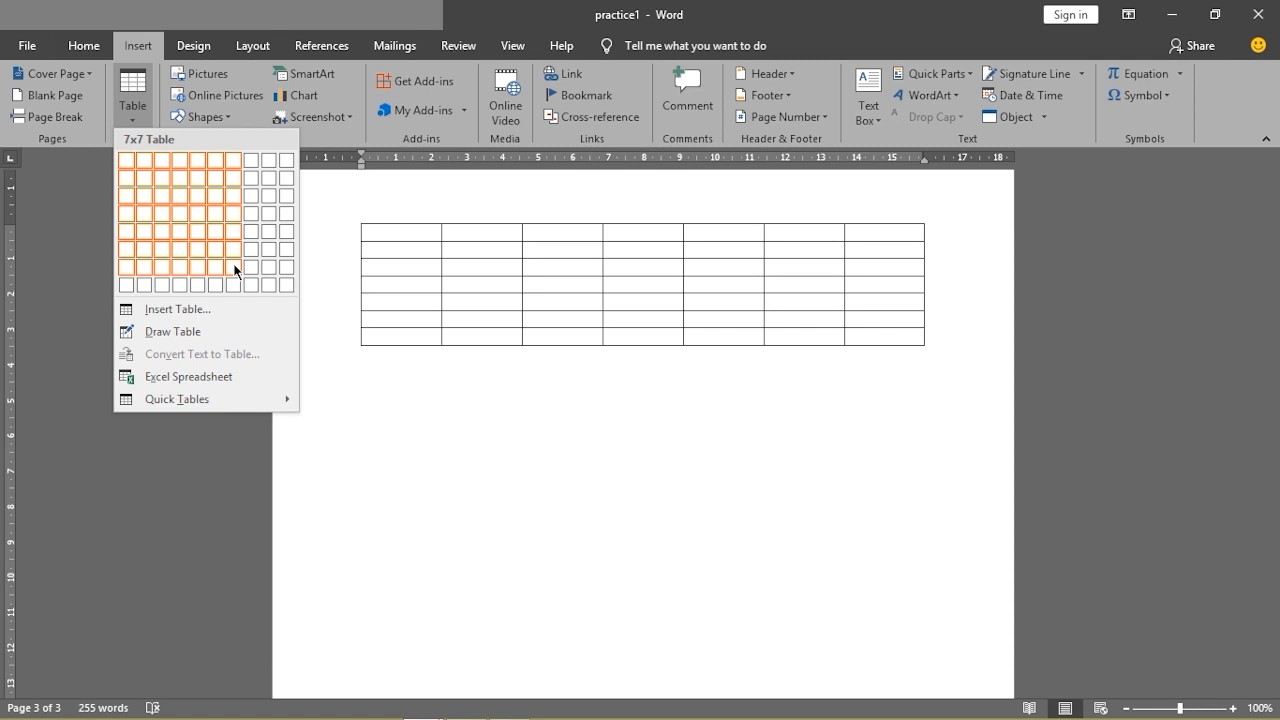
Insert an empty 7-column by 7-row table through the Insert Table dialog
{"action": "left_click", "coordinate": [180, 311]}
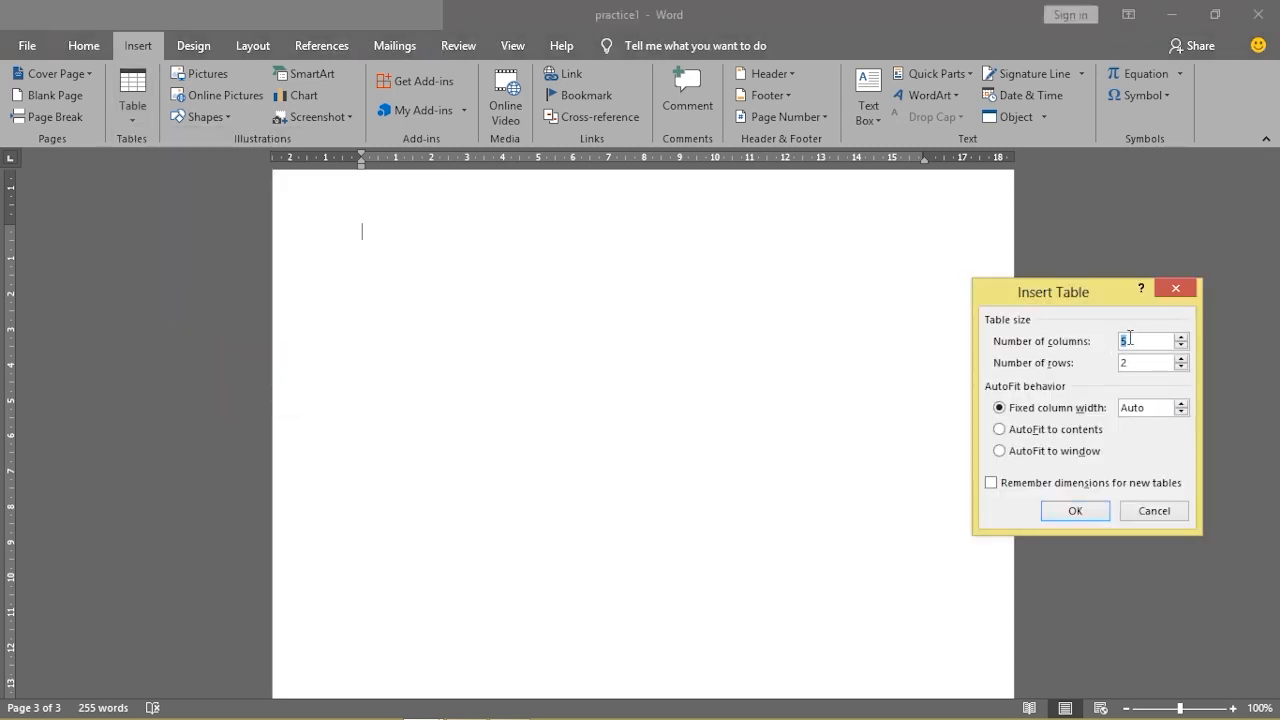
{"action": "left_click", "coordinate": [1180, 338]}
{"action": "left_click", "coordinate": [1181, 359]}
{"action": "left_click", "coordinate": [1064, 511]}
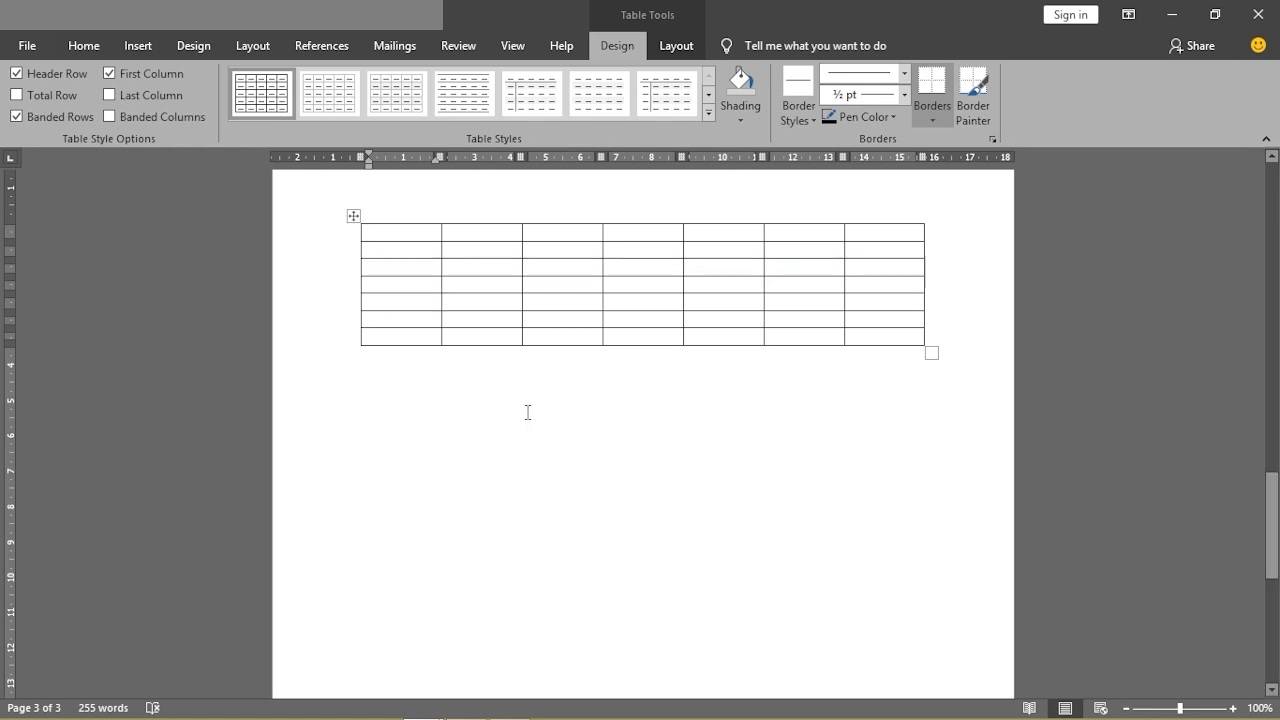
Switch back to the blue EZ Learning Institute budget document
{"action": "mouse_move", "coordinate": [380, 707]}
{"action": "mouse_move", "coordinate": [420, 705]}
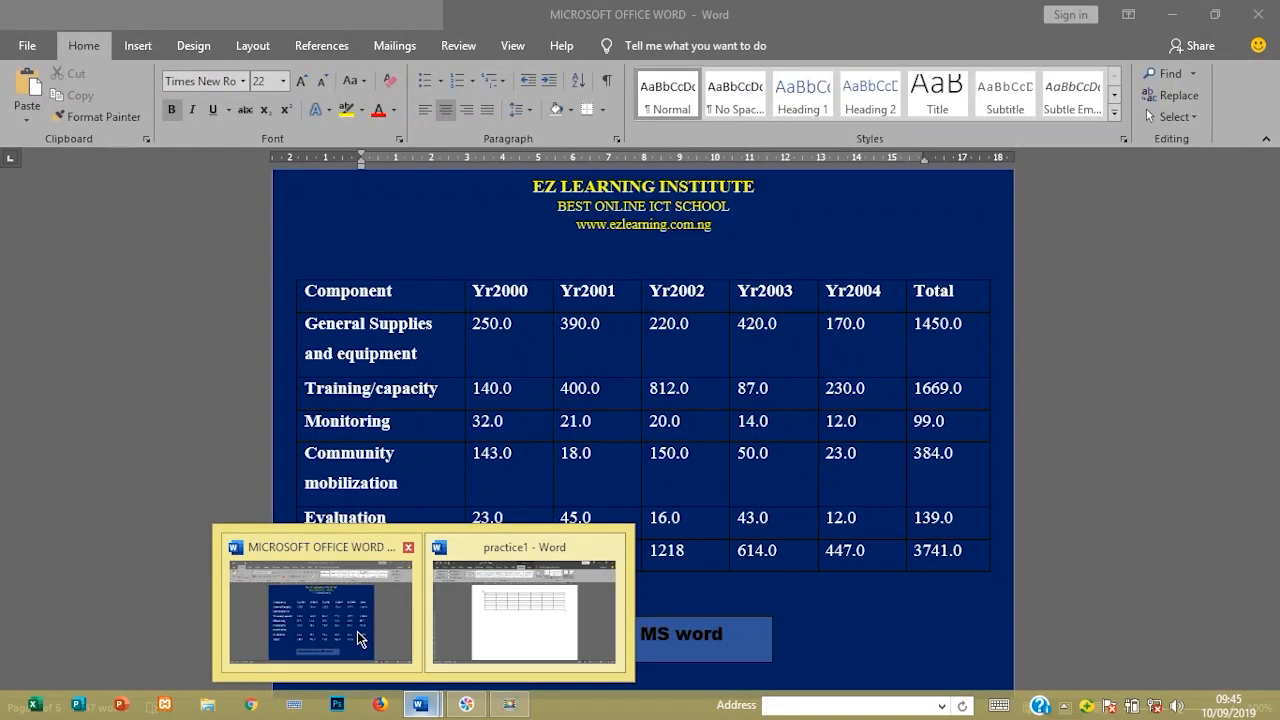
{"action": "left_click", "coordinate": [357, 628]}
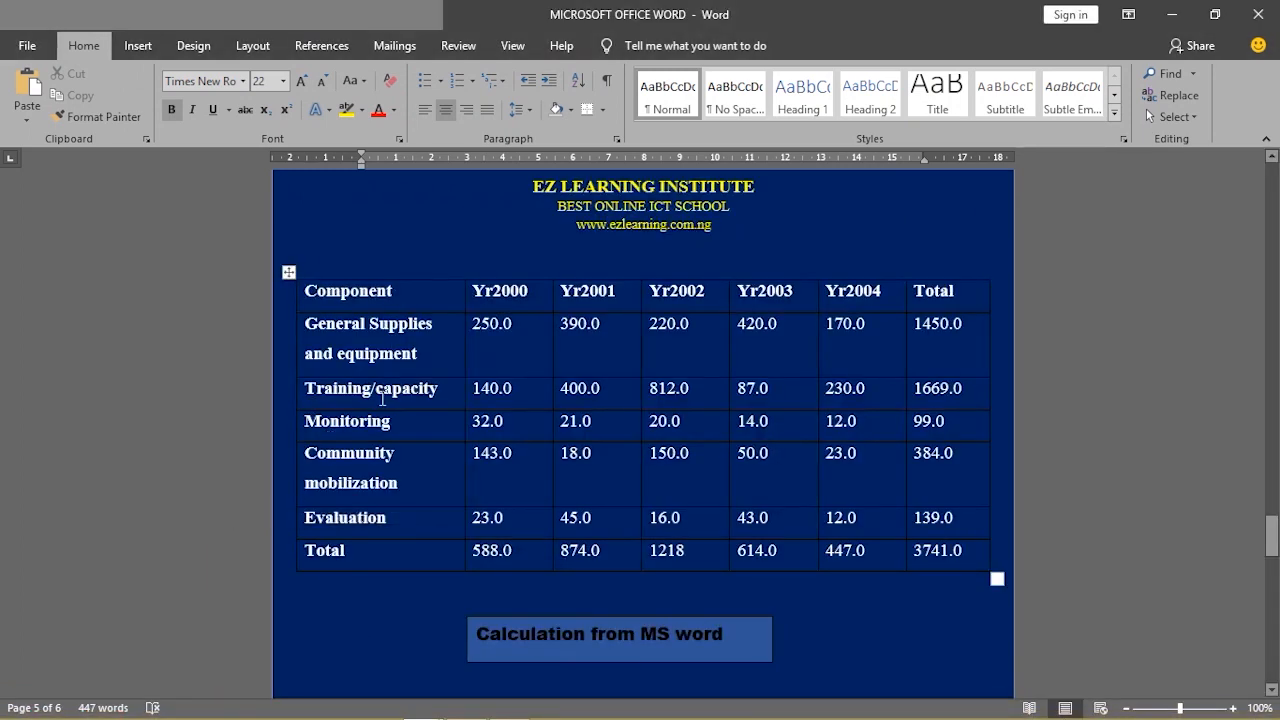